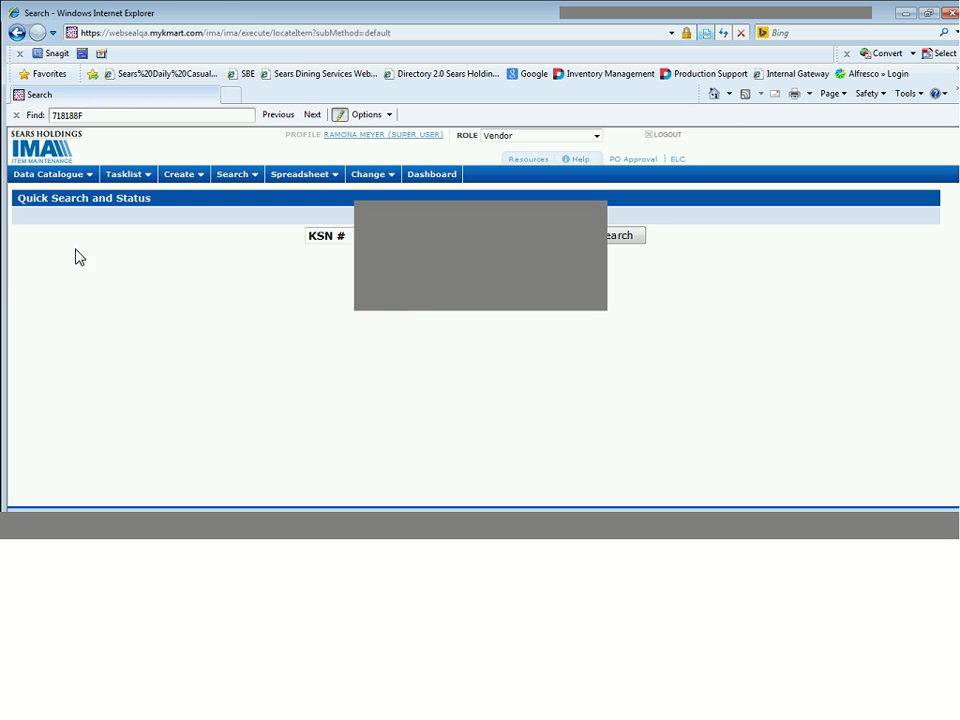
click(61, 177)
click(61, 178)
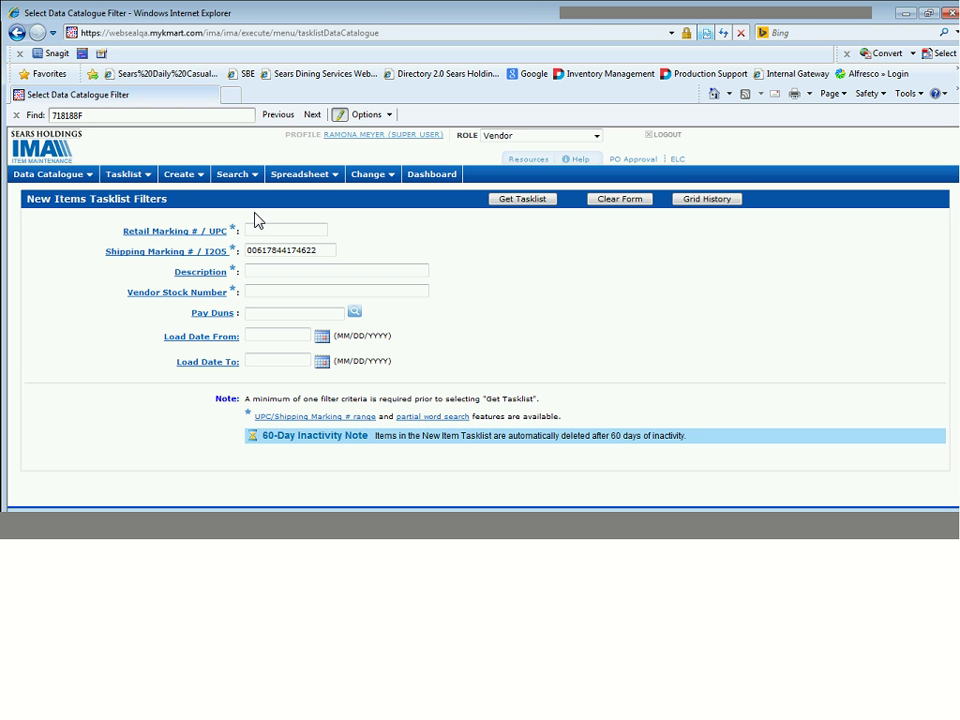
click(81, 178)
click(323, 274)
click(308, 251)
click(537, 201)
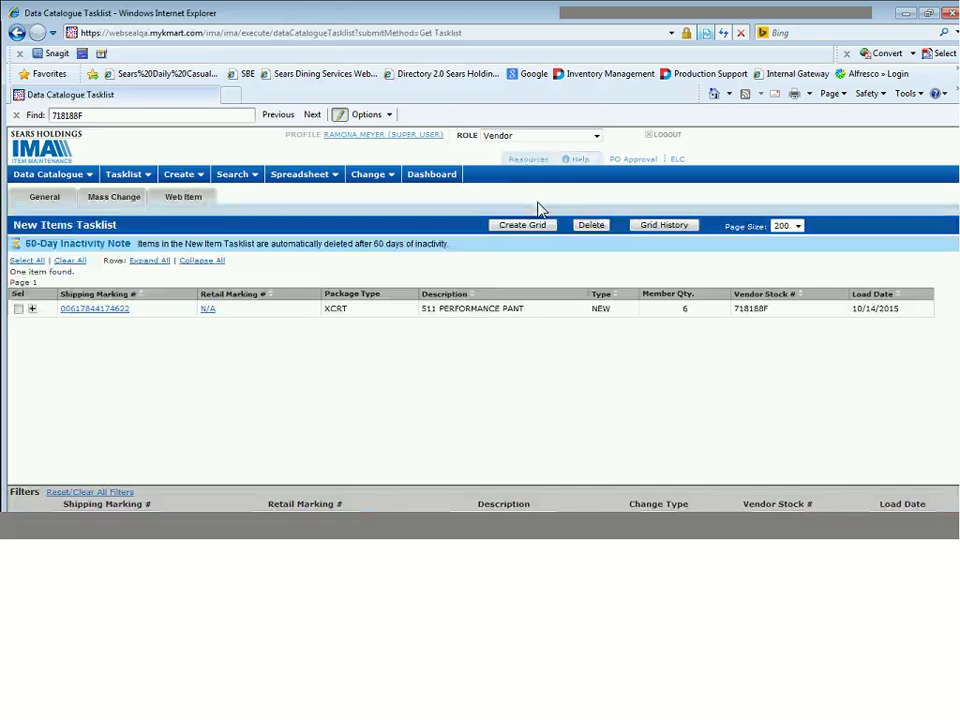
- Expand the 511 PERFORMANCE PANT carton, select it with its member items and start a new grid for them
click(32, 310)
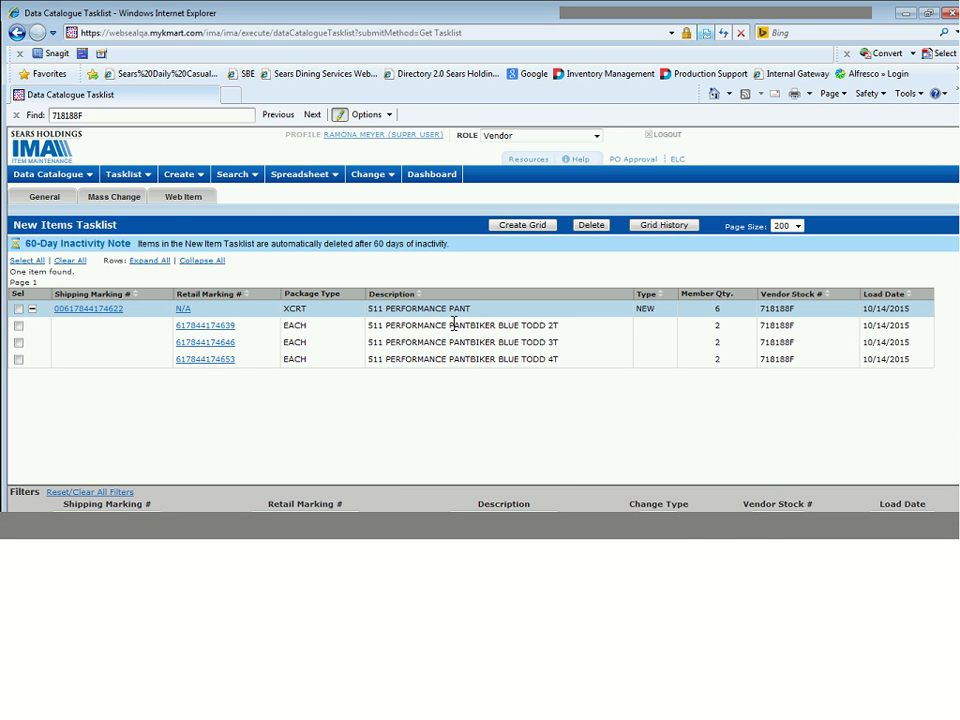
click(18, 310)
click(18, 310)
click(549, 226)
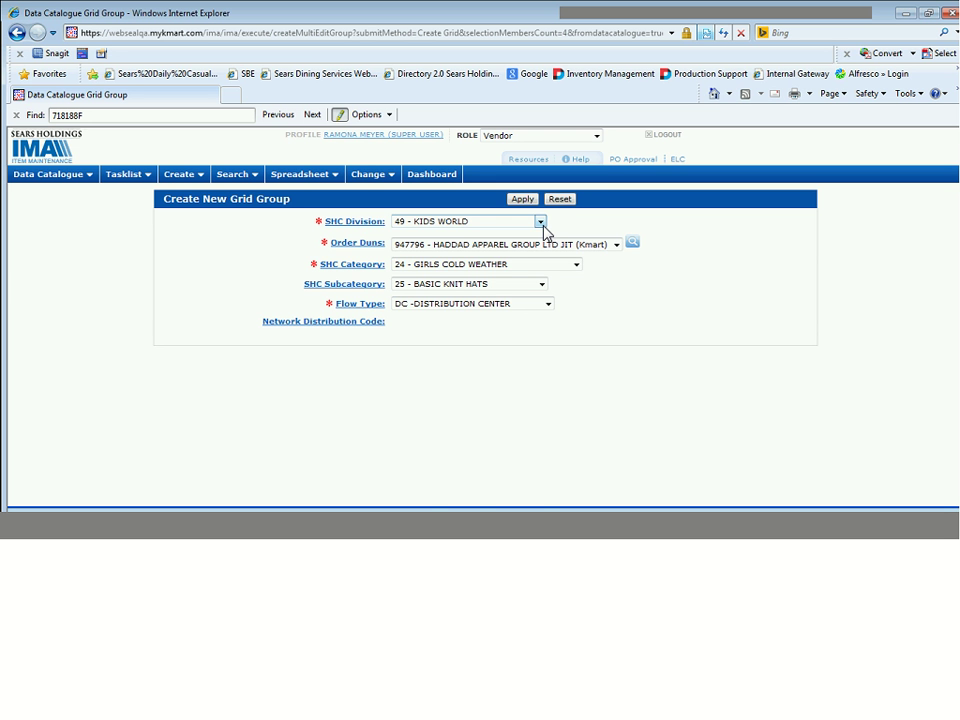
- Review the available SHC Division, Order Duns, SHC Category, SHC Subcategory and Flow Type options for the new grid group
click(543, 226)
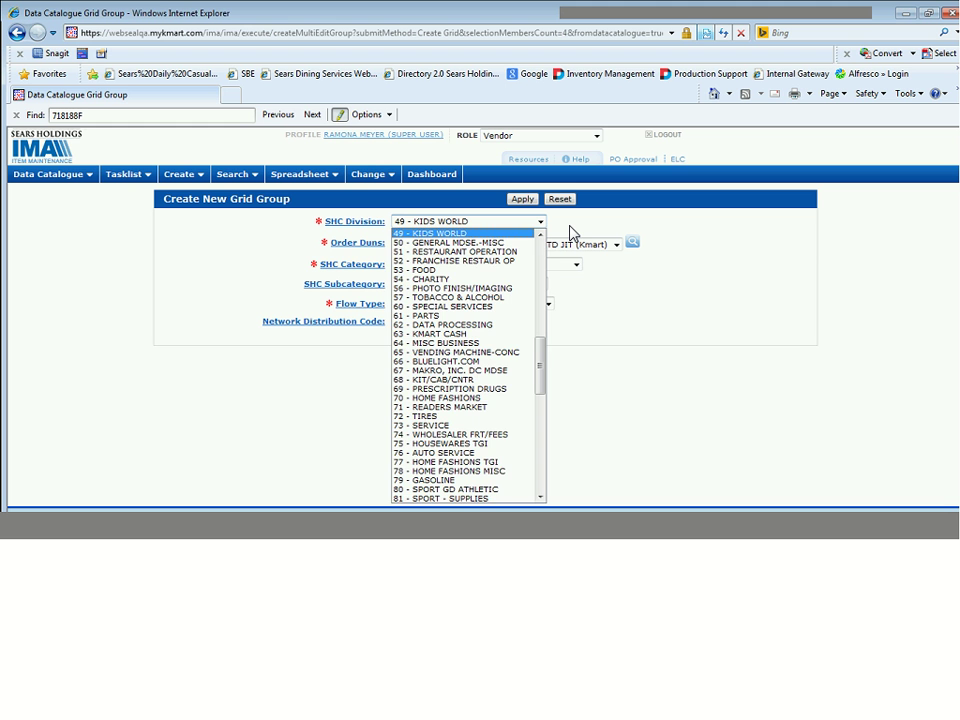
click(570, 232)
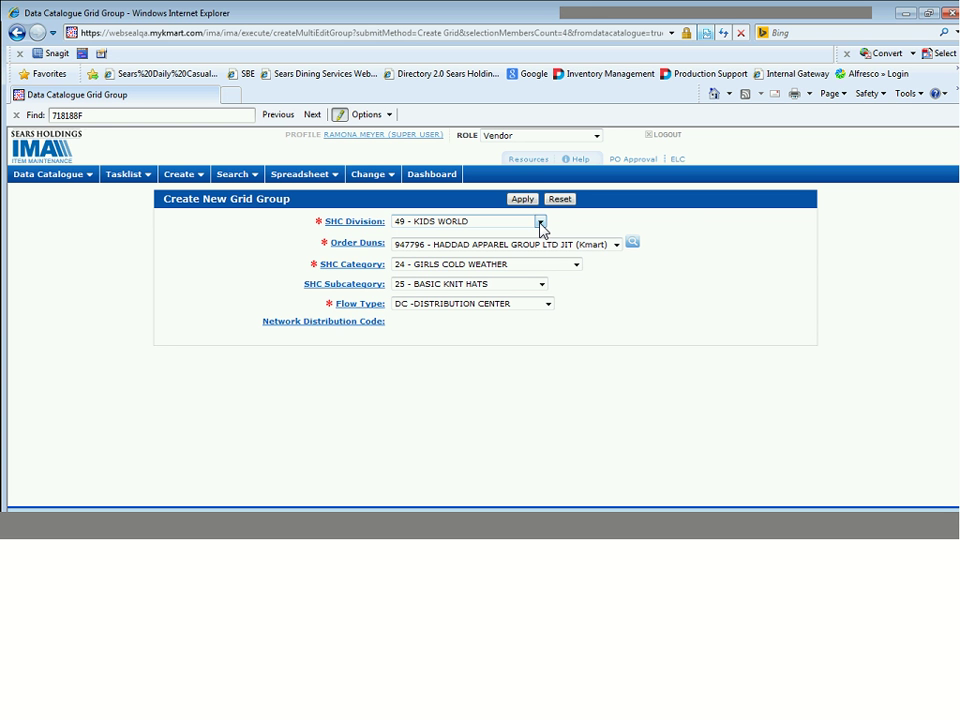
click(617, 245)
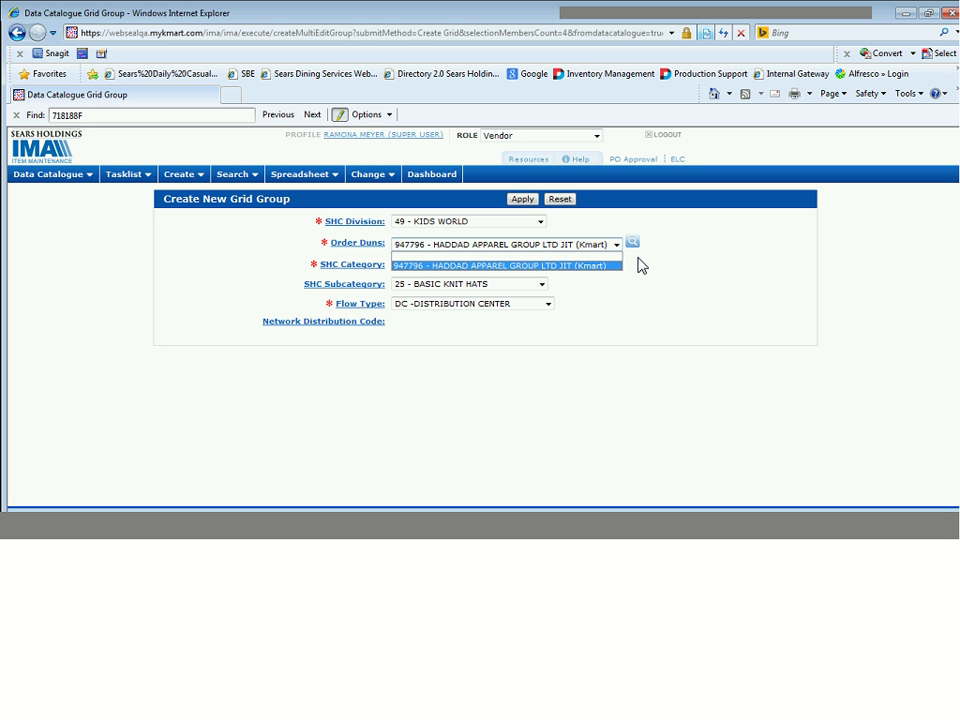
click(641, 265)
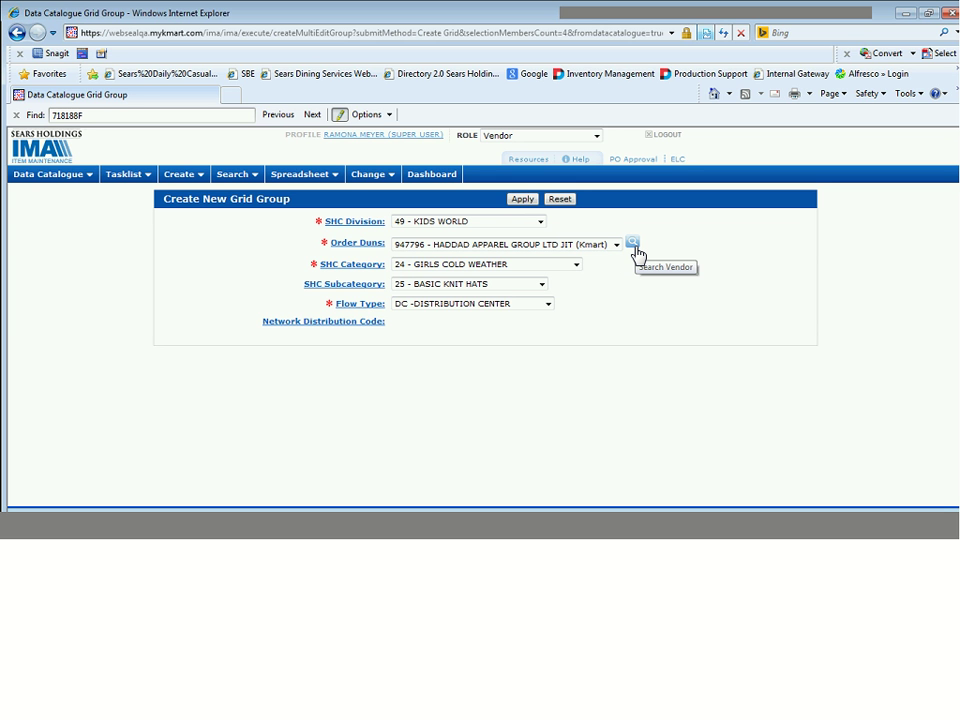
click(538, 266)
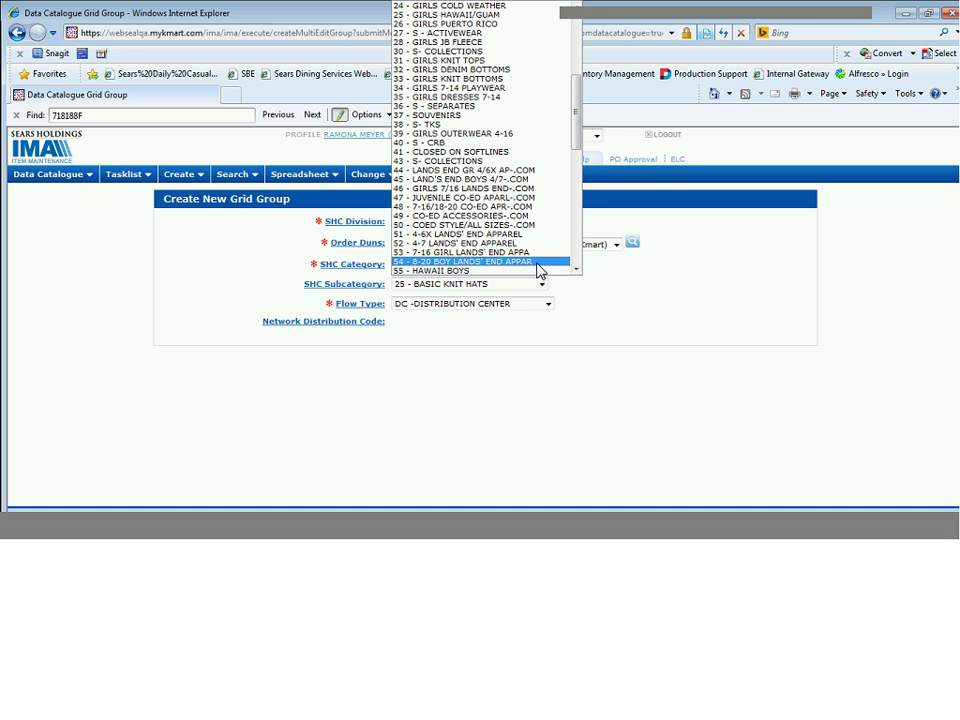
click(632, 287)
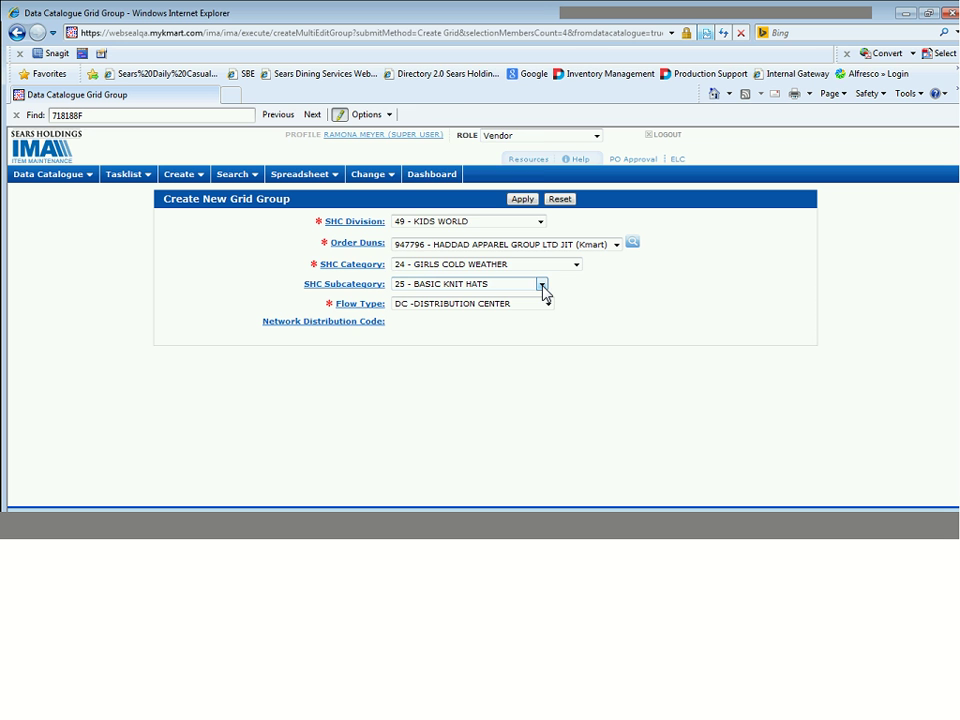
click(541, 285)
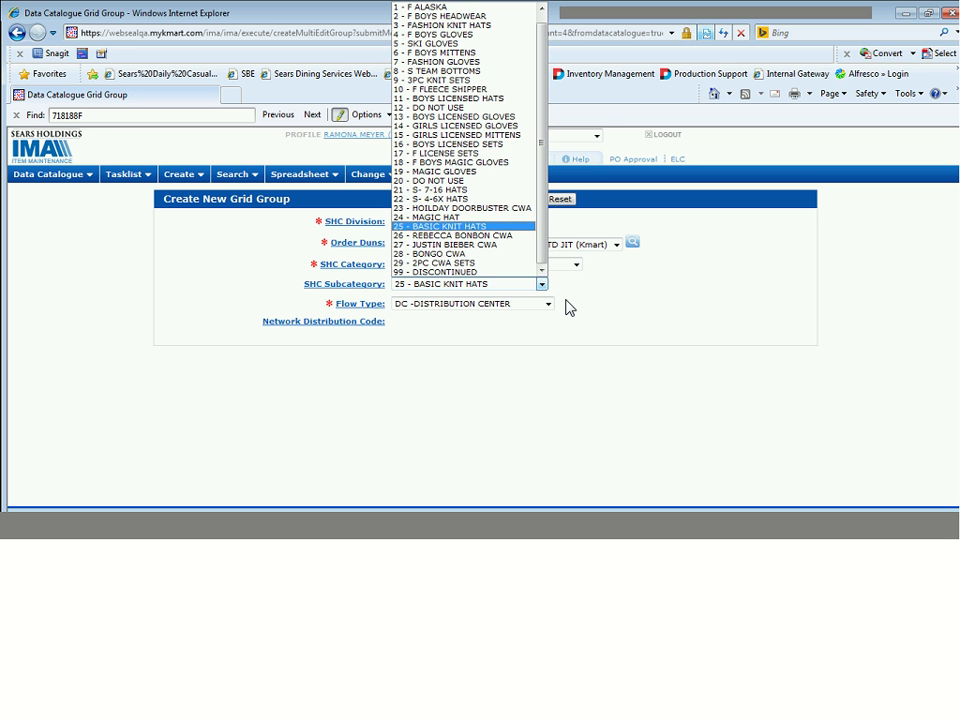
click(546, 304)
click(548, 305)
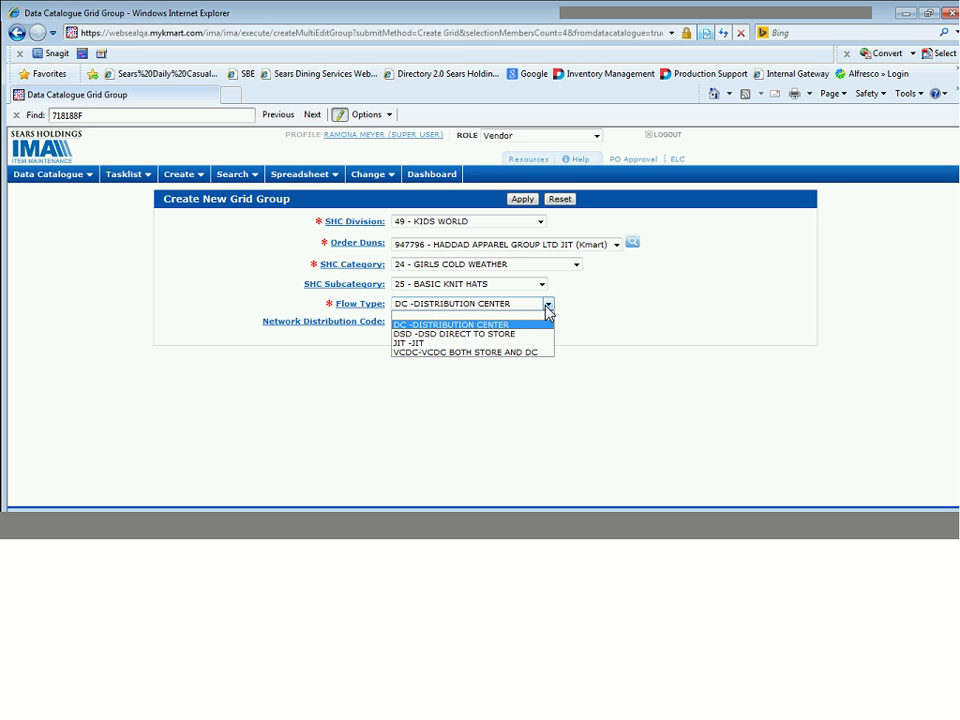
click(634, 245)
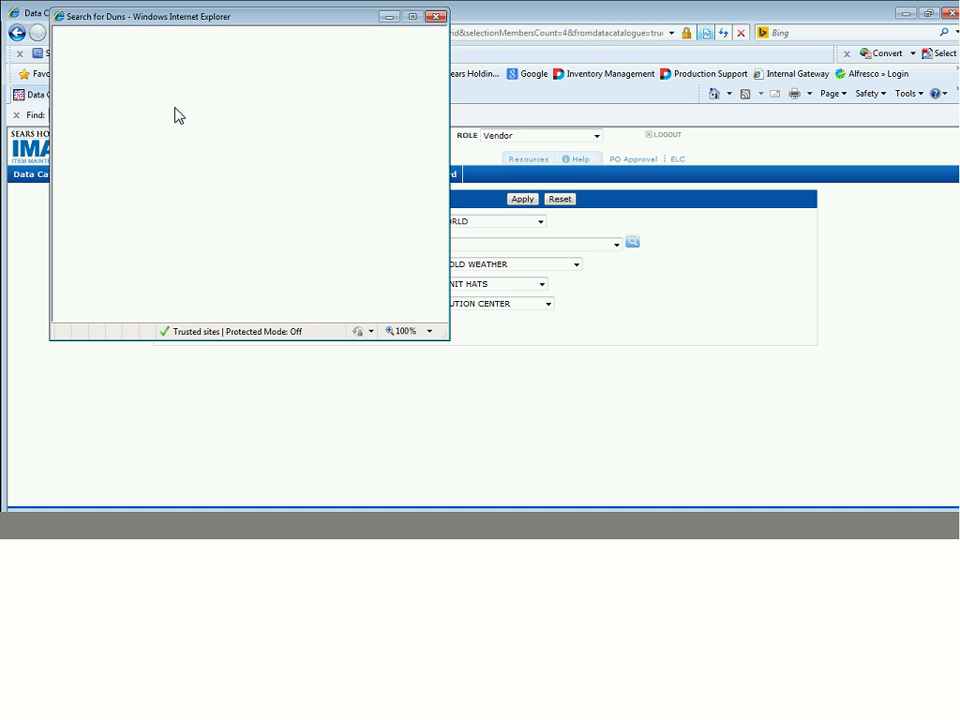
click(258, 101)
text(haddad)
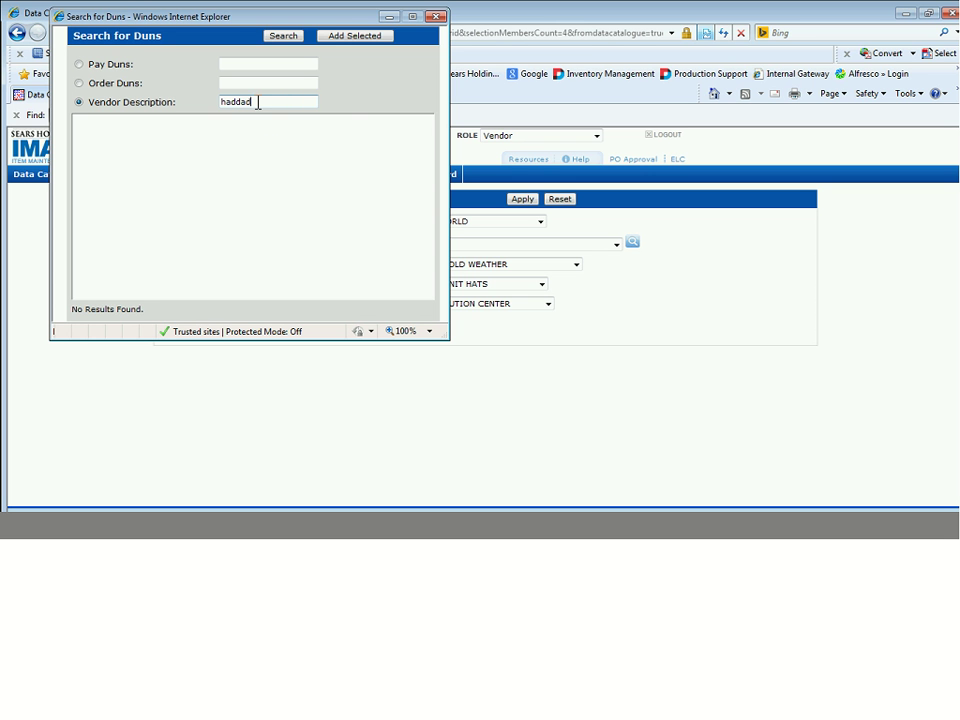
key(Return)
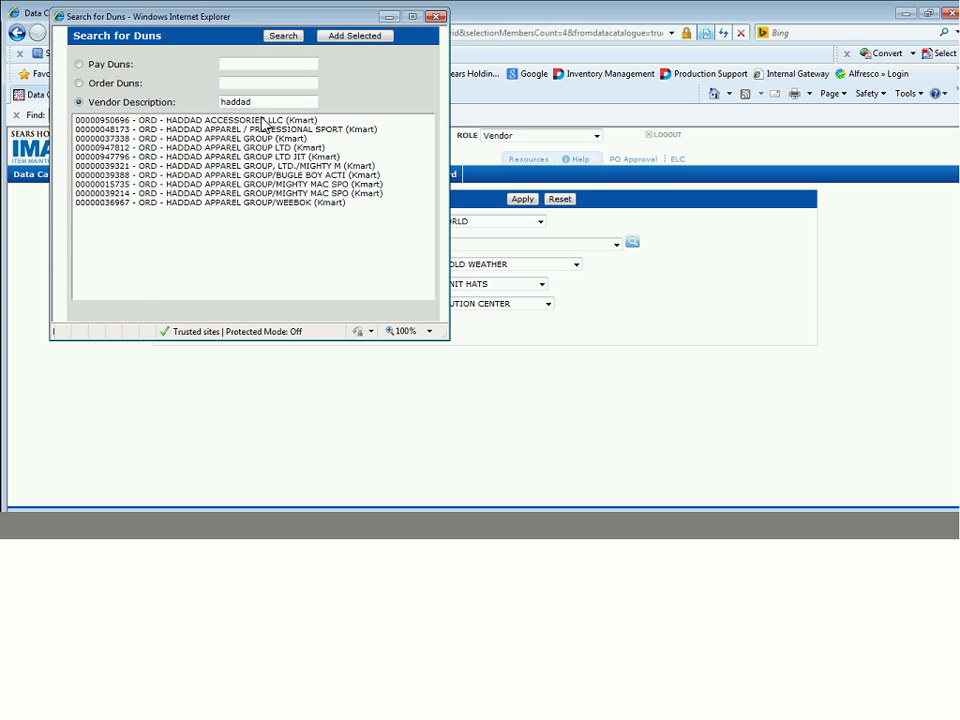
click(247, 157)
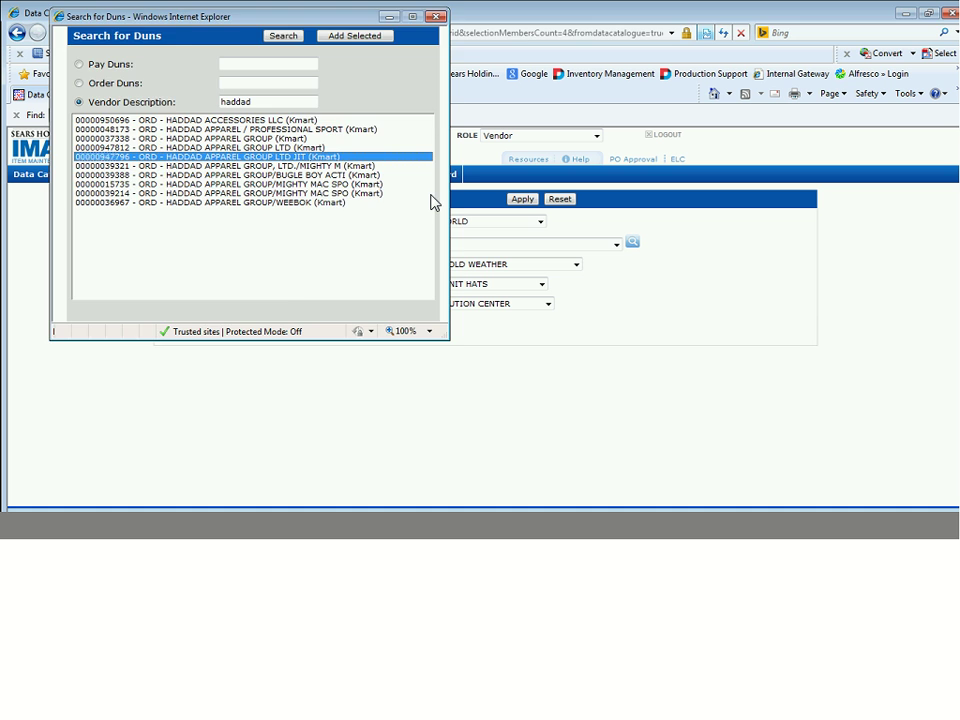
click(572, 255)
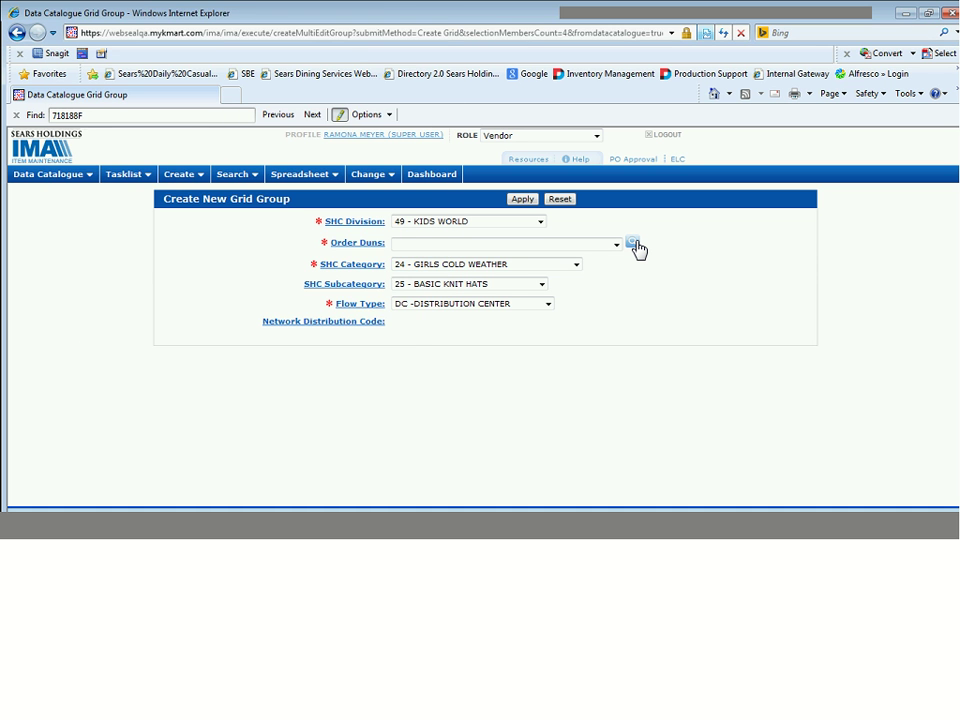
- Look up vendors by the description "haddad" and add HADDAD APPAREL GROUP LTD JIT (Kmart) as the Order Duns
click(634, 245)
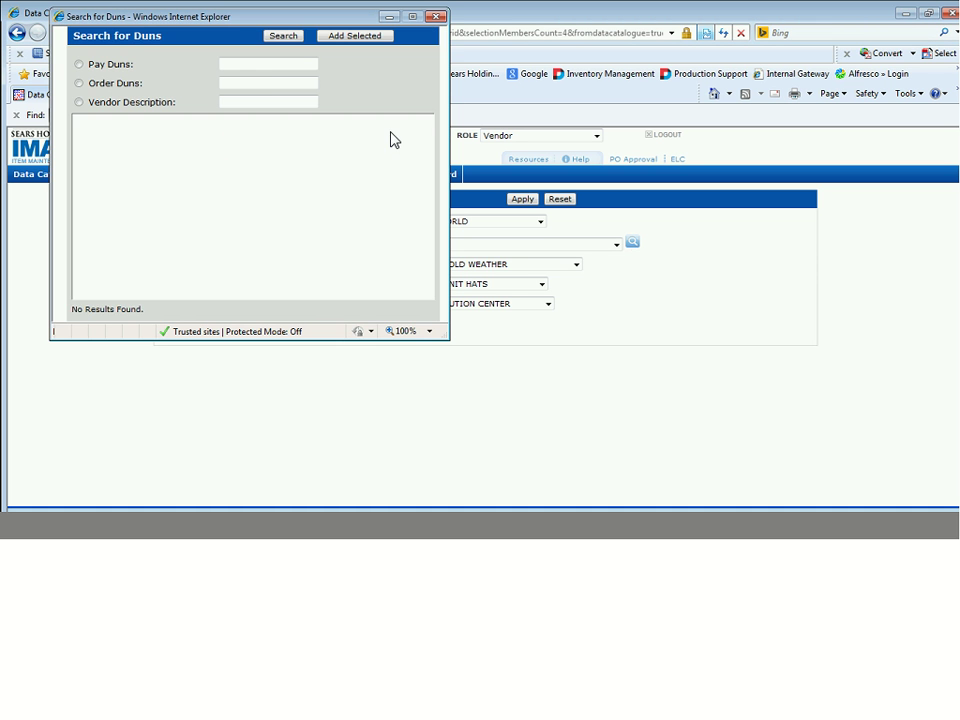
click(265, 85)
key(Tab)
click(259, 102)
text(haddad)
key(Return)
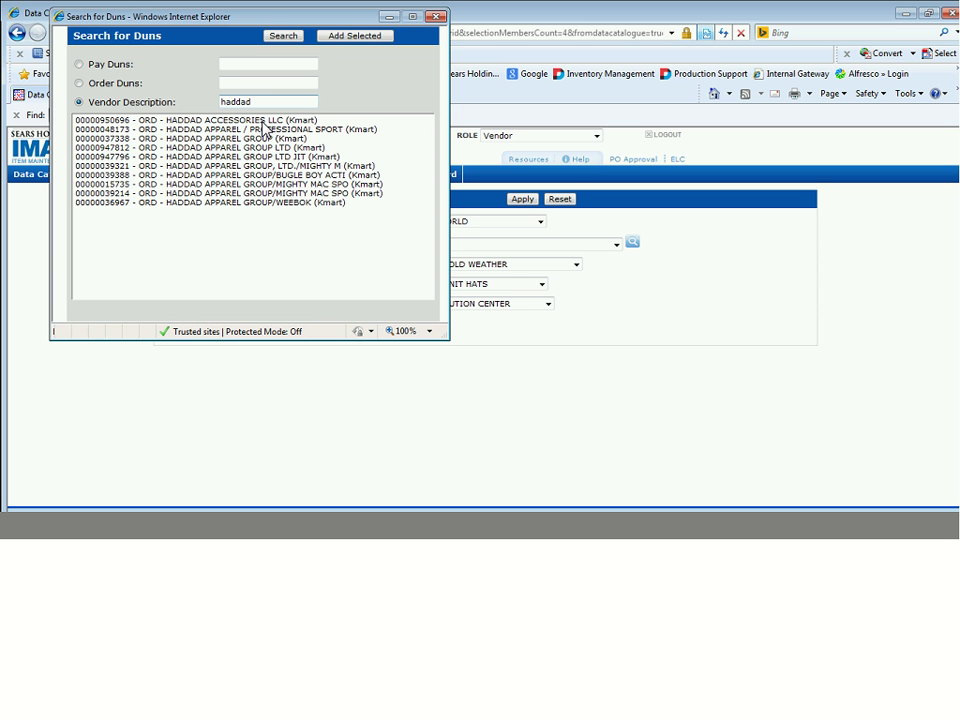
click(155, 157)
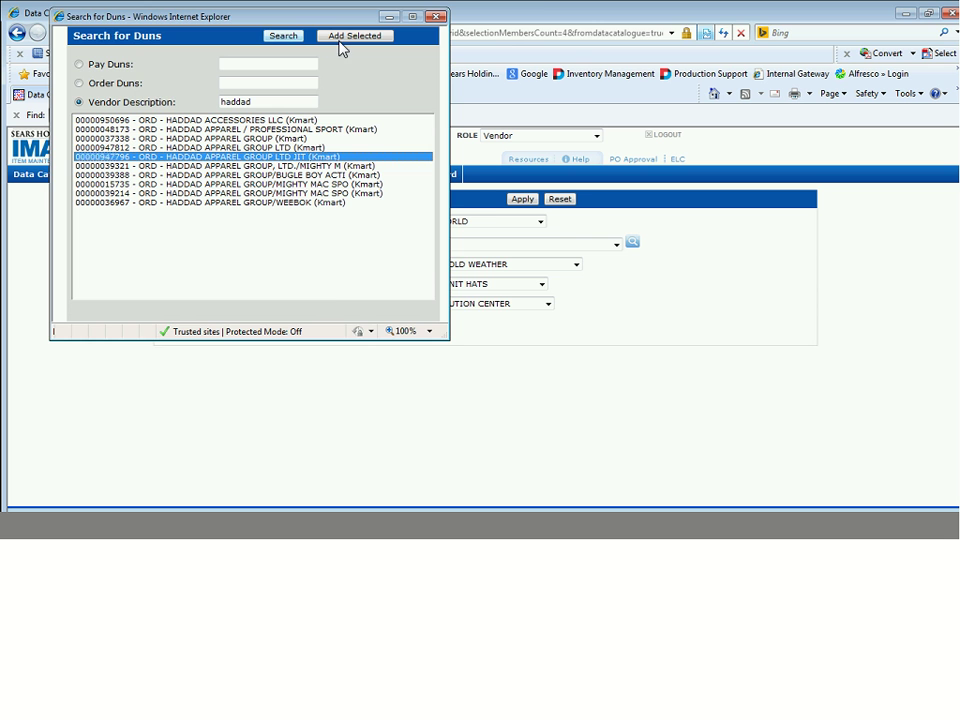
click(366, 36)
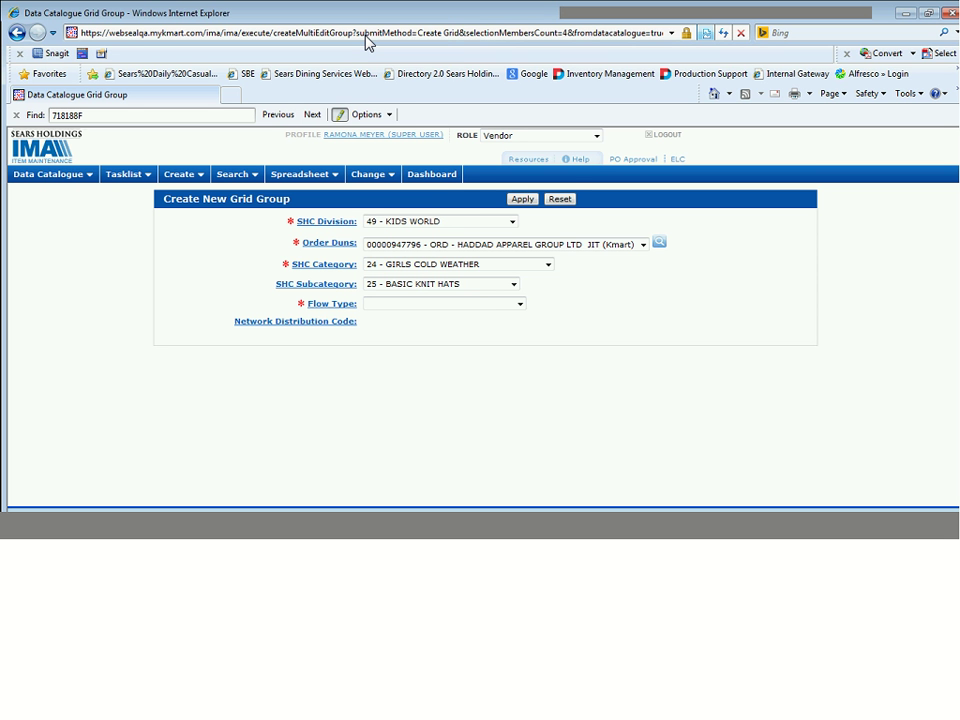
- Set the Flow Type to DC - DISTRIBUTION CENTER and apply the settings to create the grid group
click(491, 309)
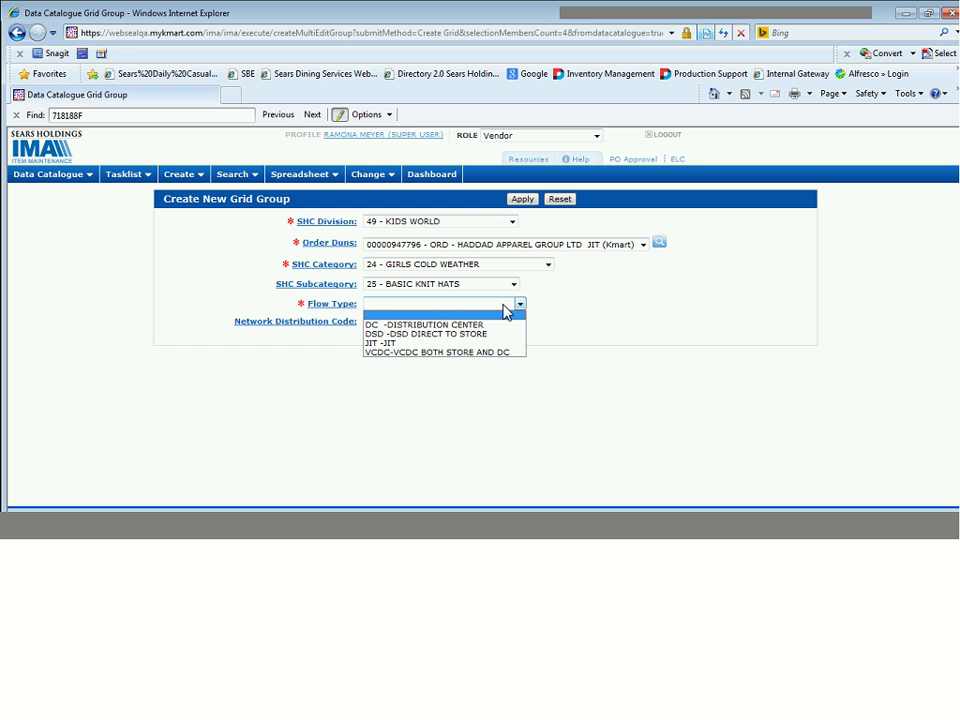
click(499, 325)
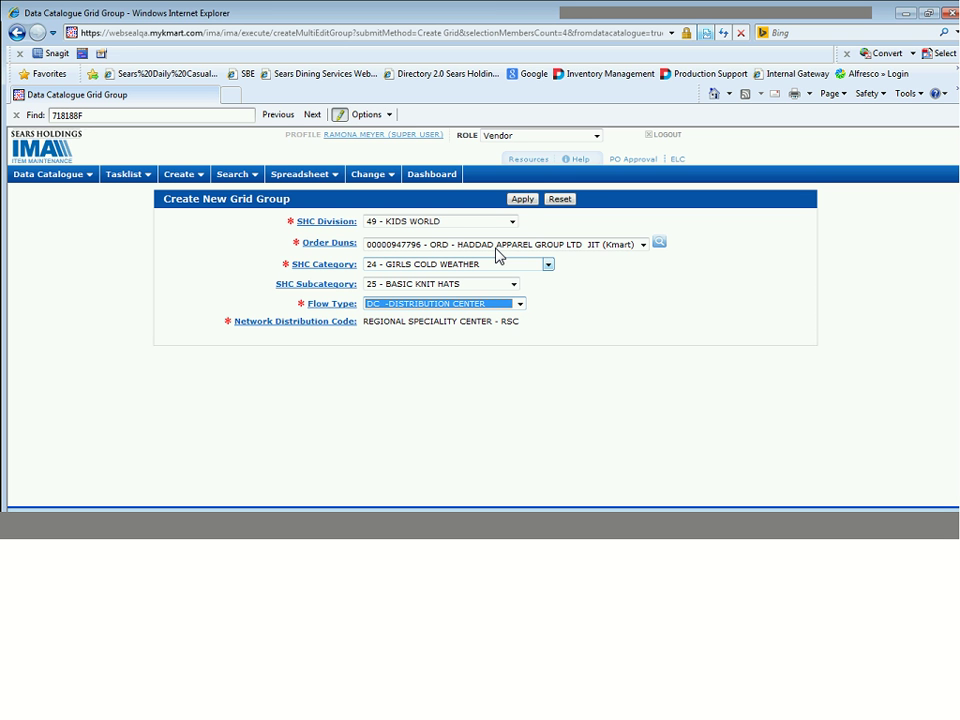
click(530, 201)
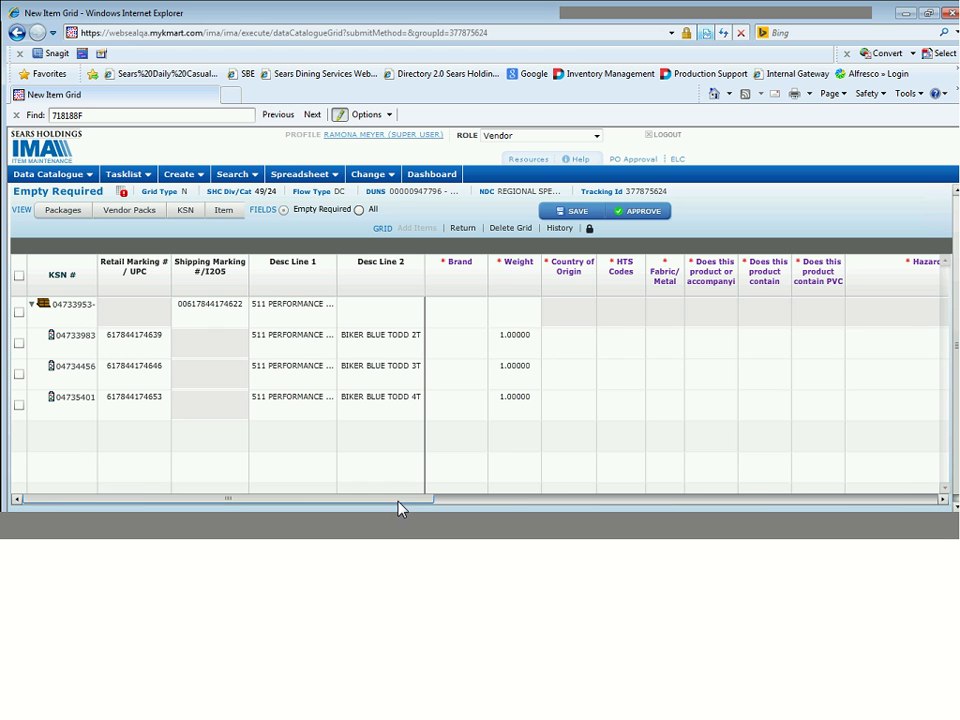
- Set the Brand of the top-level carton row to S CORP BRAND-COVINGTON (BR0210), searching for "covington"
drag(402, 500, 306, 497)
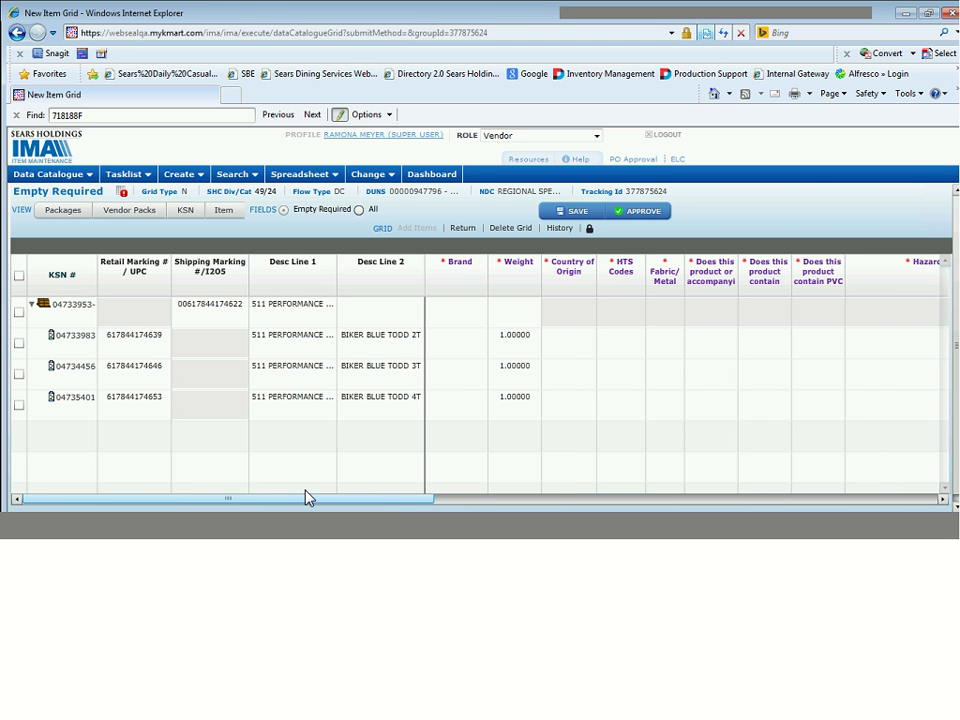
click(574, 317)
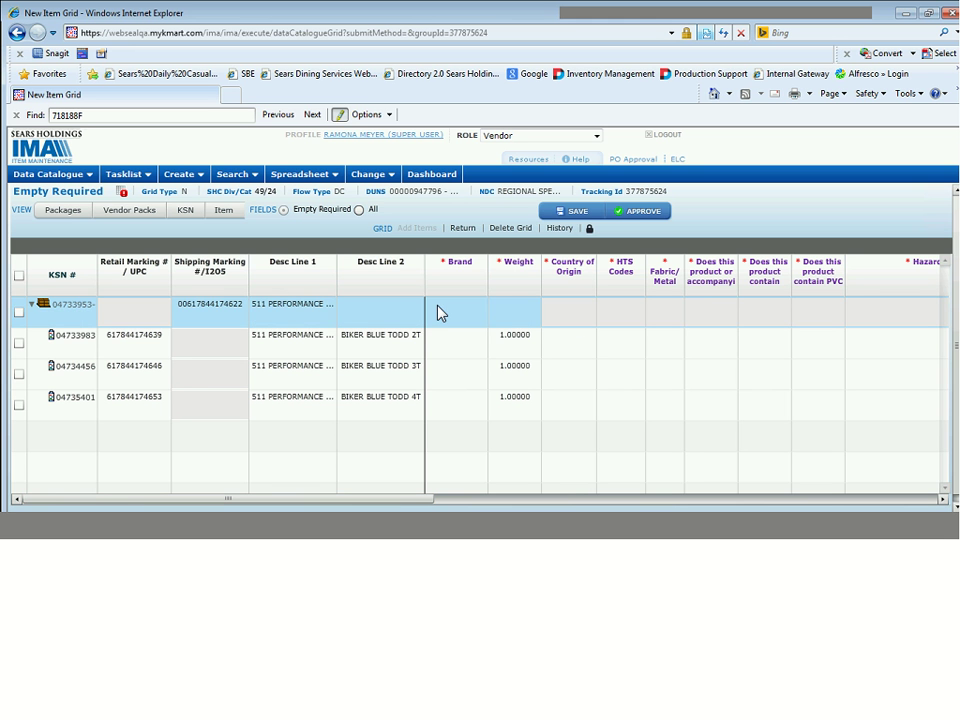
double_click(466, 323)
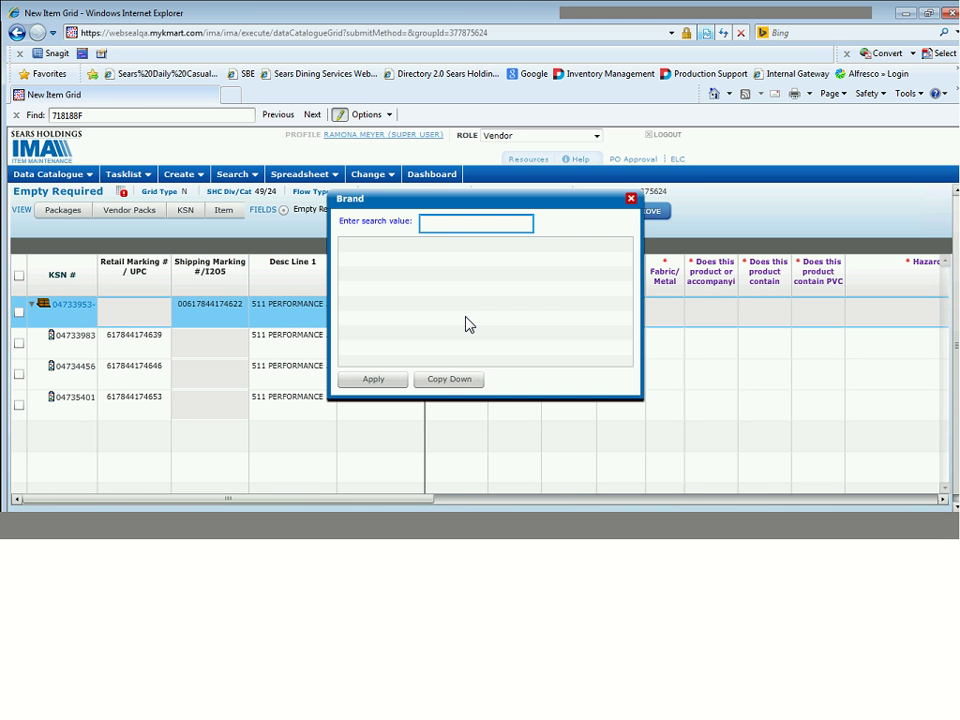
text(covington)
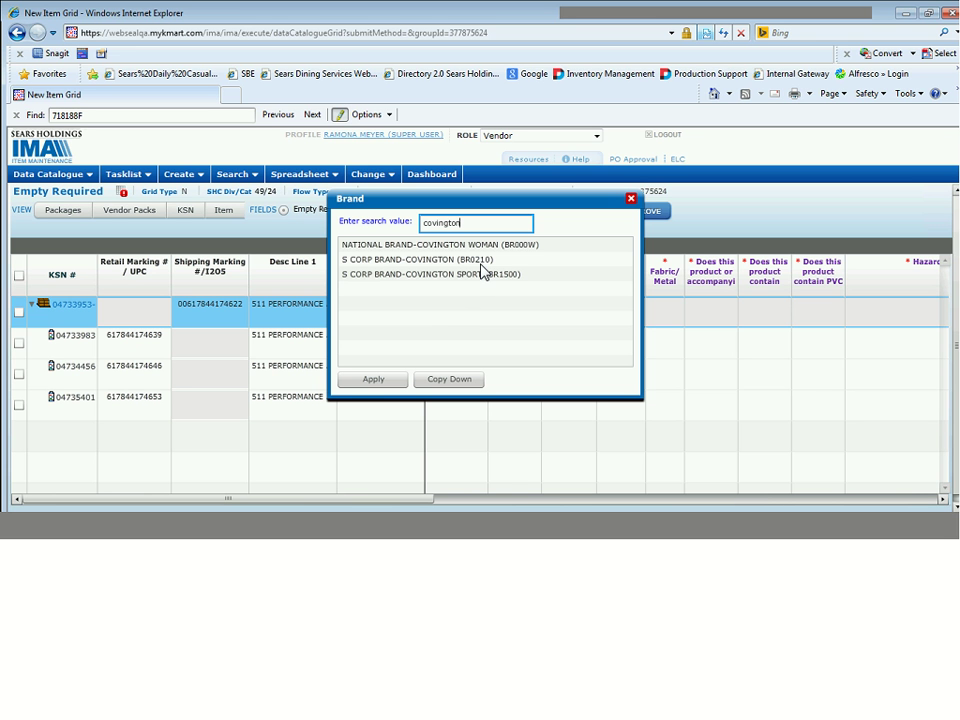
click(483, 262)
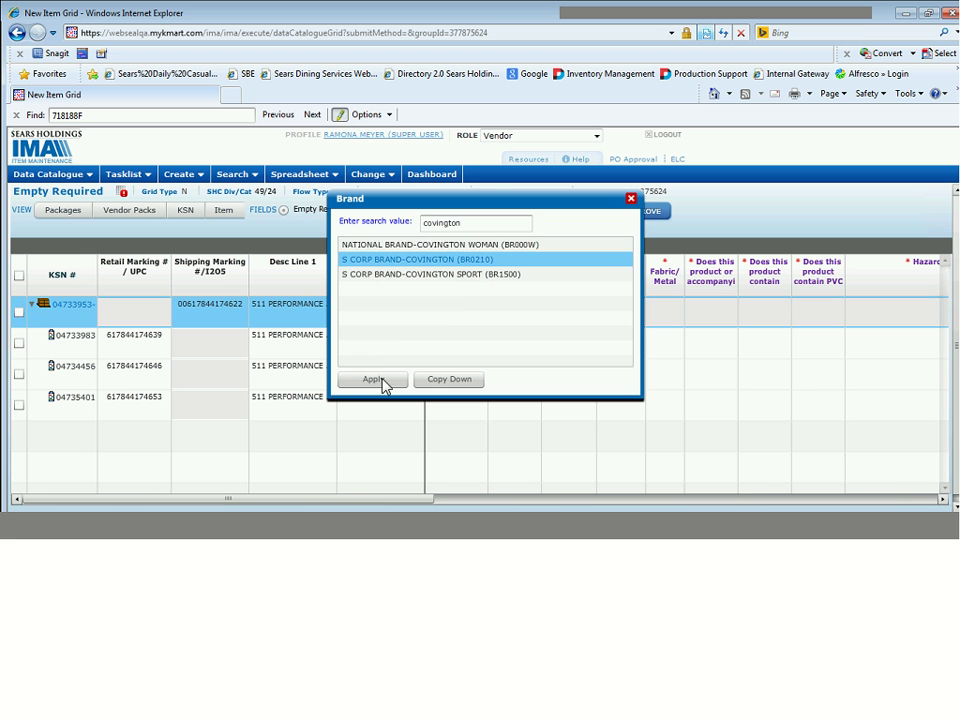
click(375, 379)
- Choose S CORP BRAND-COVINGTON (BR0210) as the Brand of the BIKER BLUE TODD 2T item and copy it down to the rows below
click(451, 346)
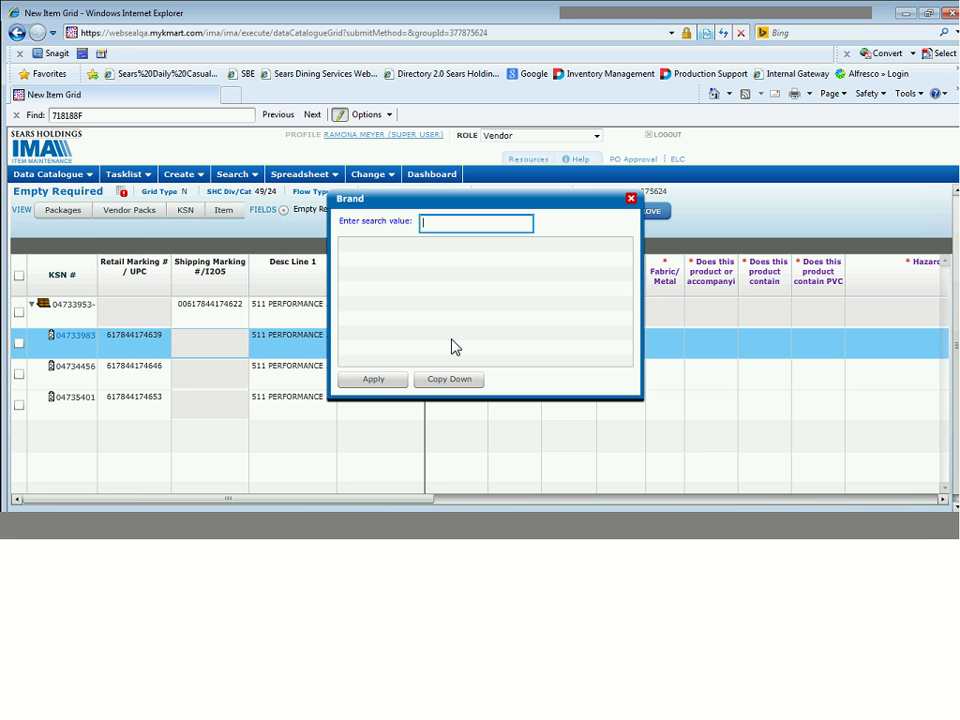
text(covington)
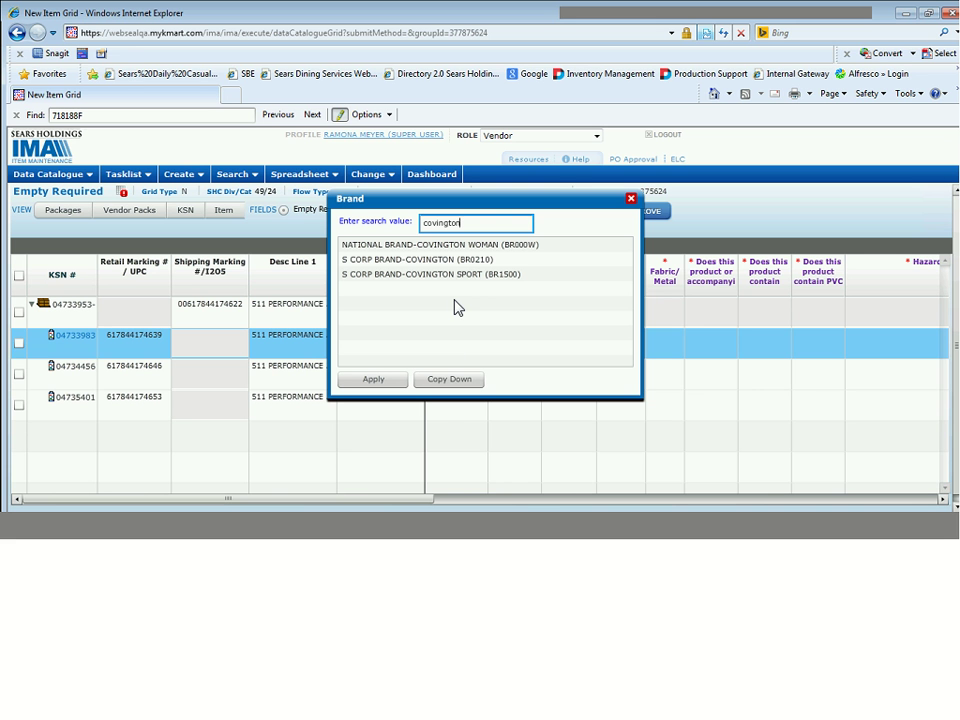
click(479, 263)
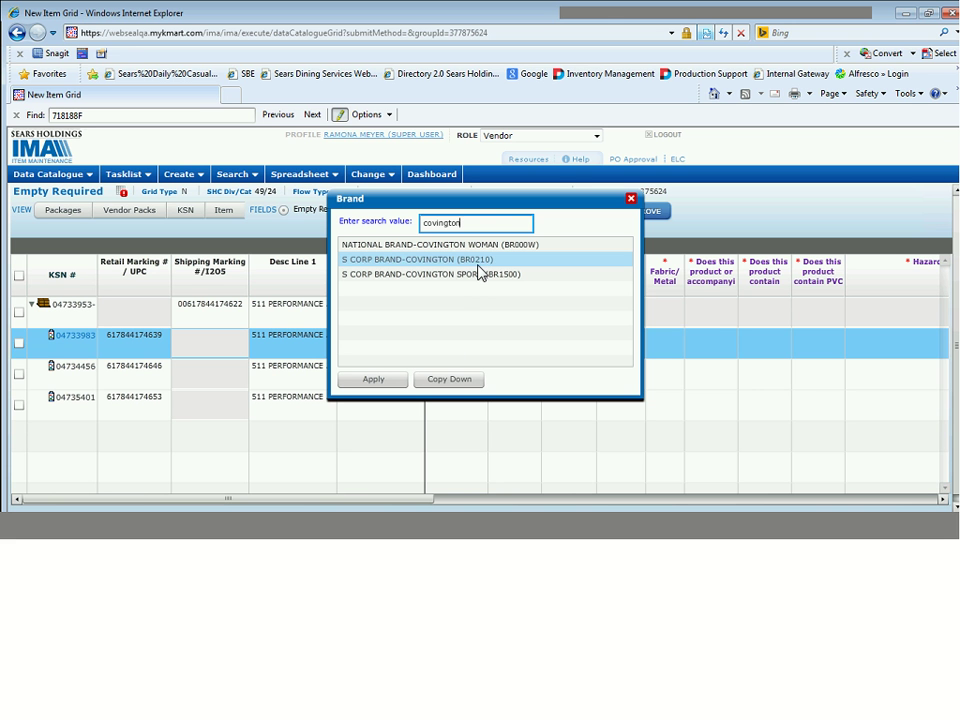
click(461, 385)
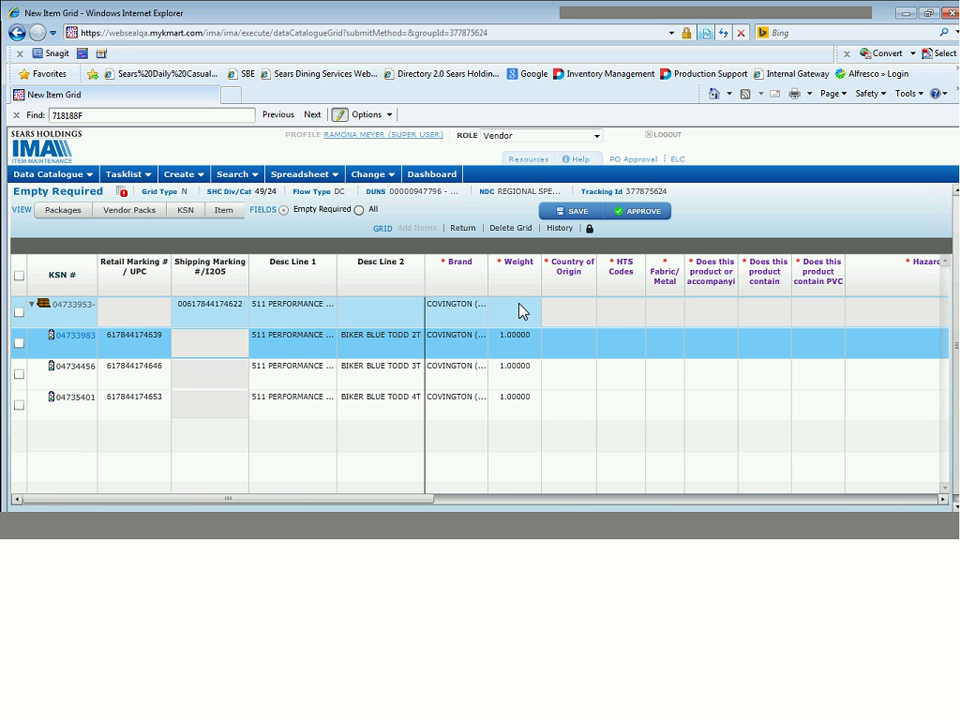
- Set the Weight of the top-level carton row to 3 and check the Packages view before returning to the empty required fields
click(519, 310)
text(3)
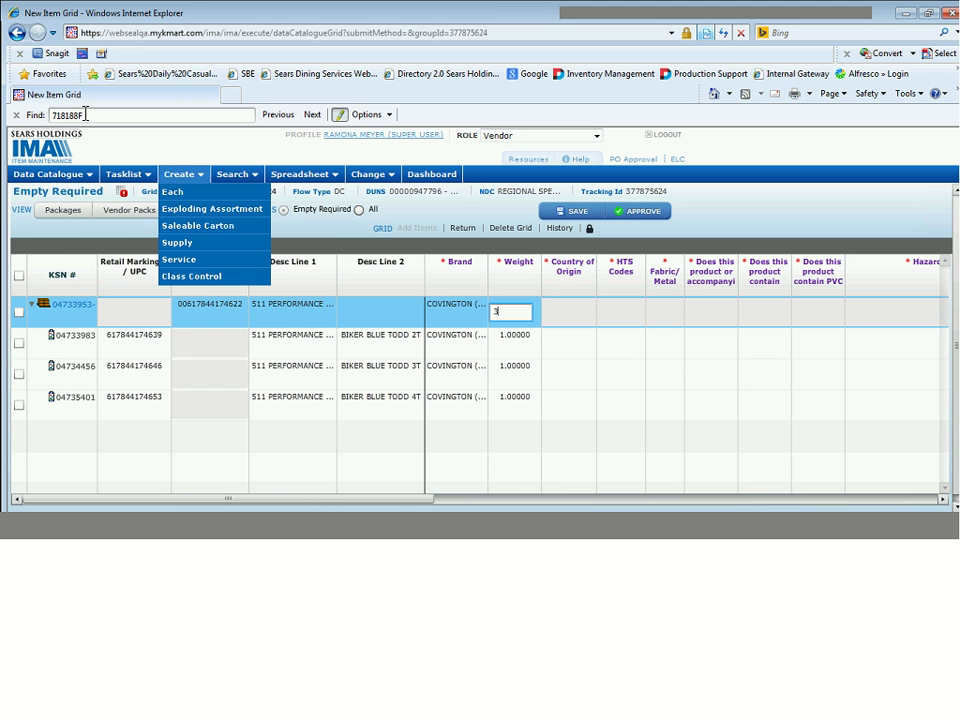
mouse_move(55, 174)
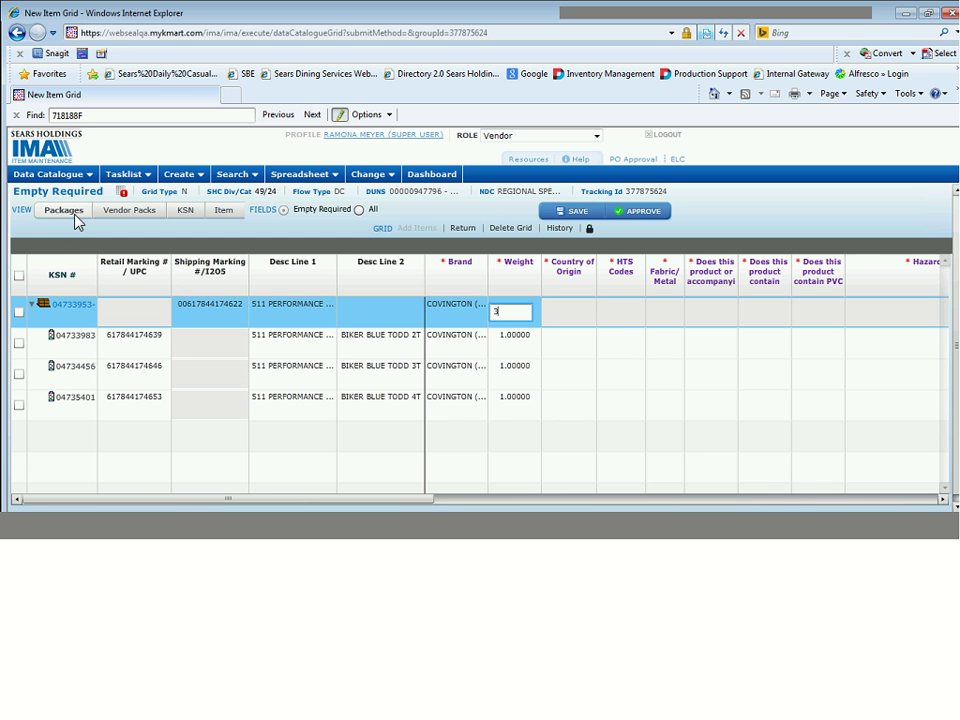
click(65, 210)
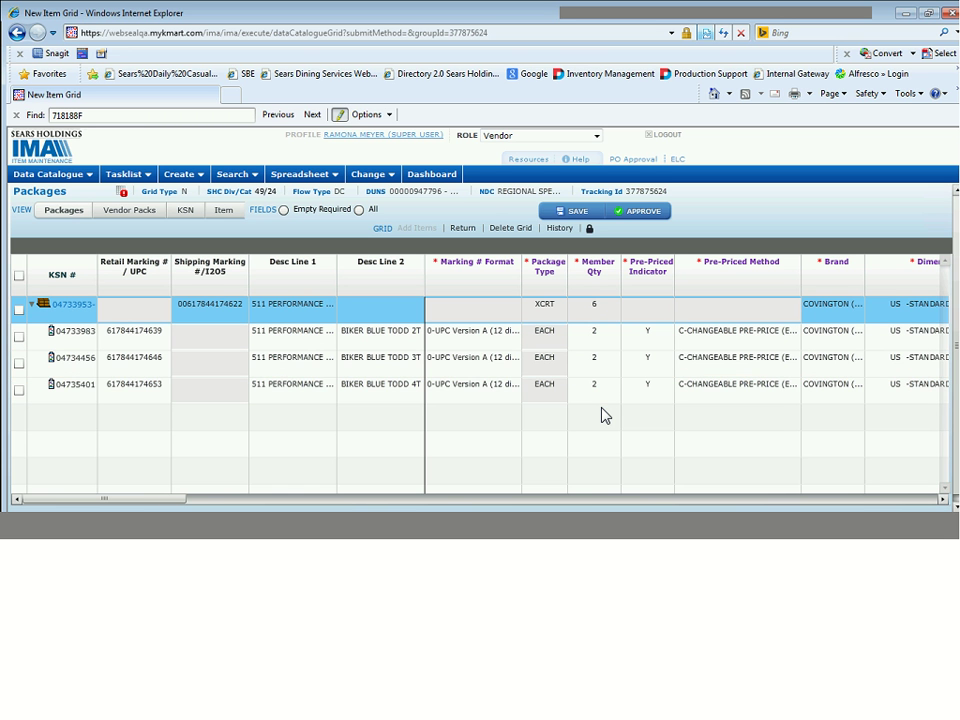
click(284, 210)
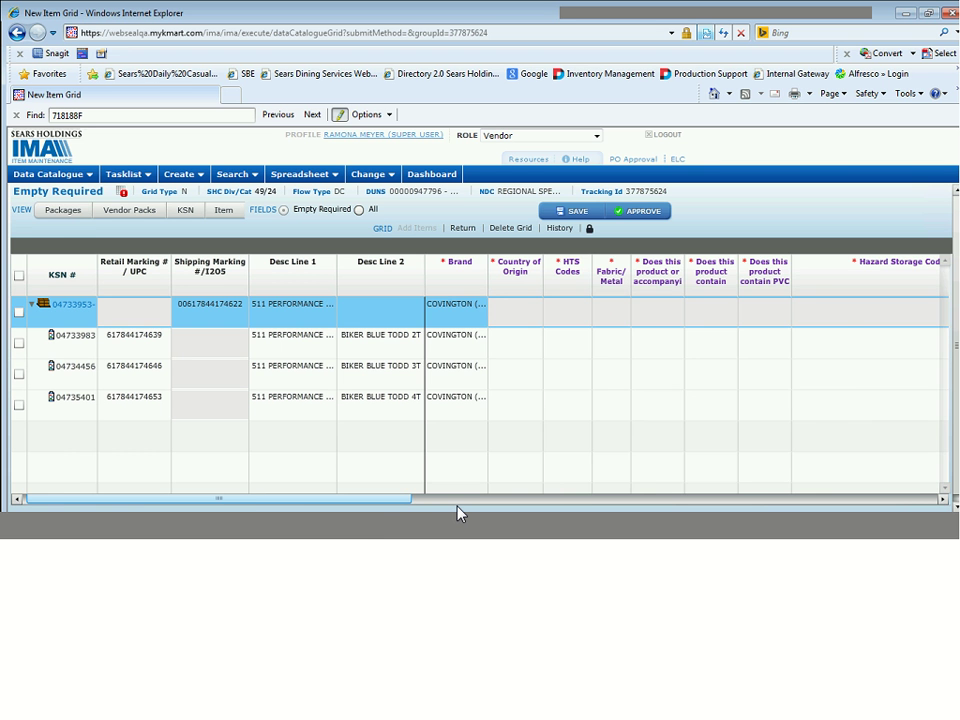
- In the Packages view, set the Weight of the top-level carton row to 6
click(63, 210)
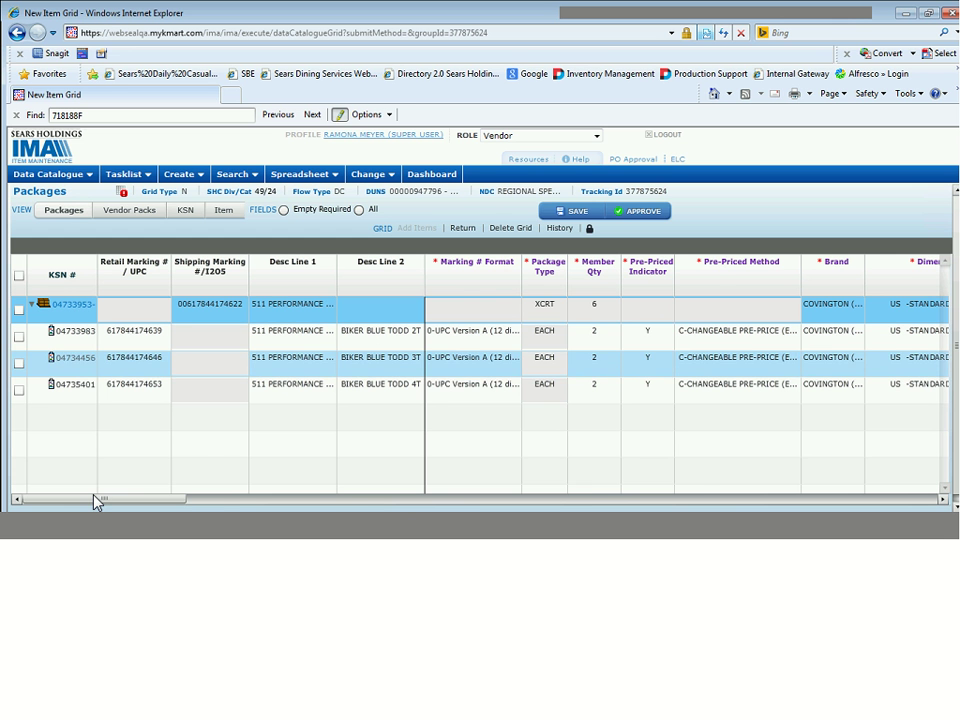
drag(102, 499, 323, 513)
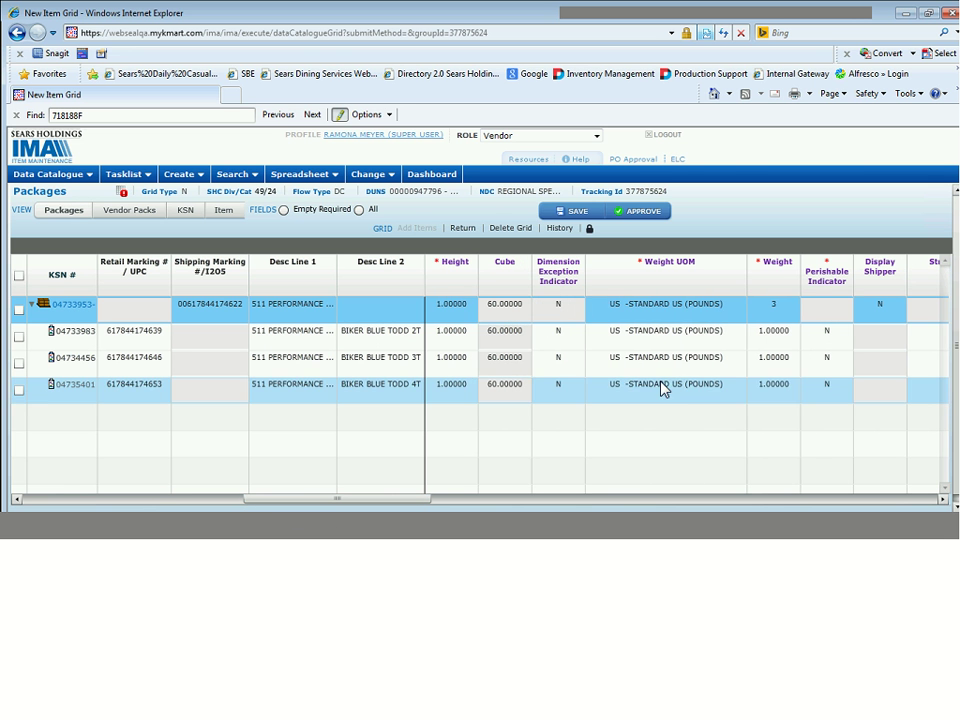
click(785, 310)
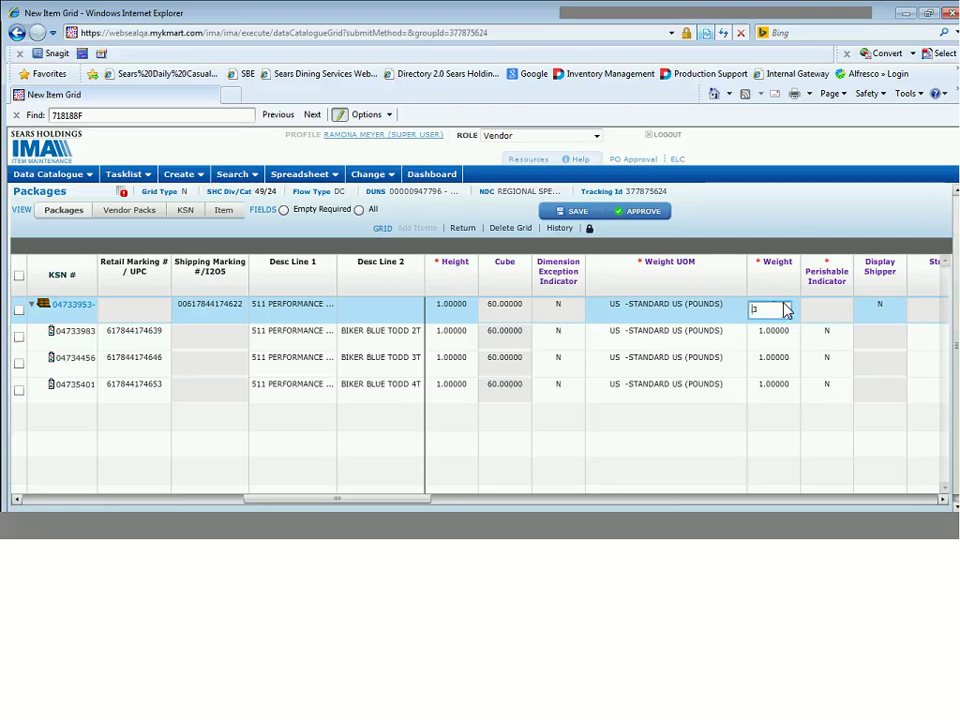
key(BackSpace)
text(6)
click(790, 224)
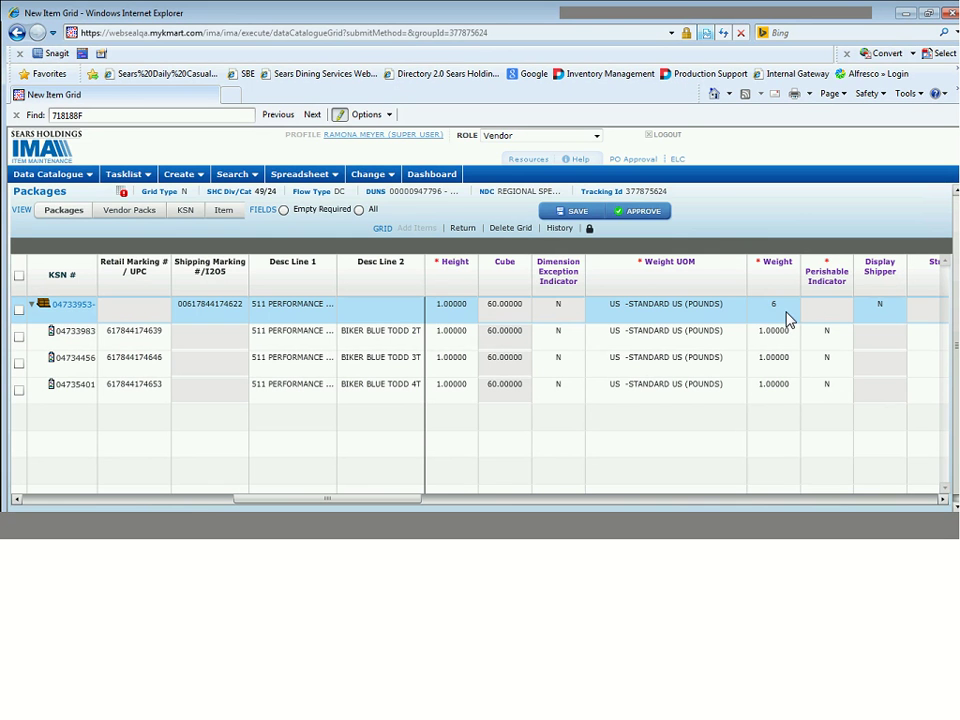
- In the Empty Required view, add CHINA-CN and INDIA-IN as Country of Origin for BIKER BLUE TODD 2T and copy them down
click(308, 213)
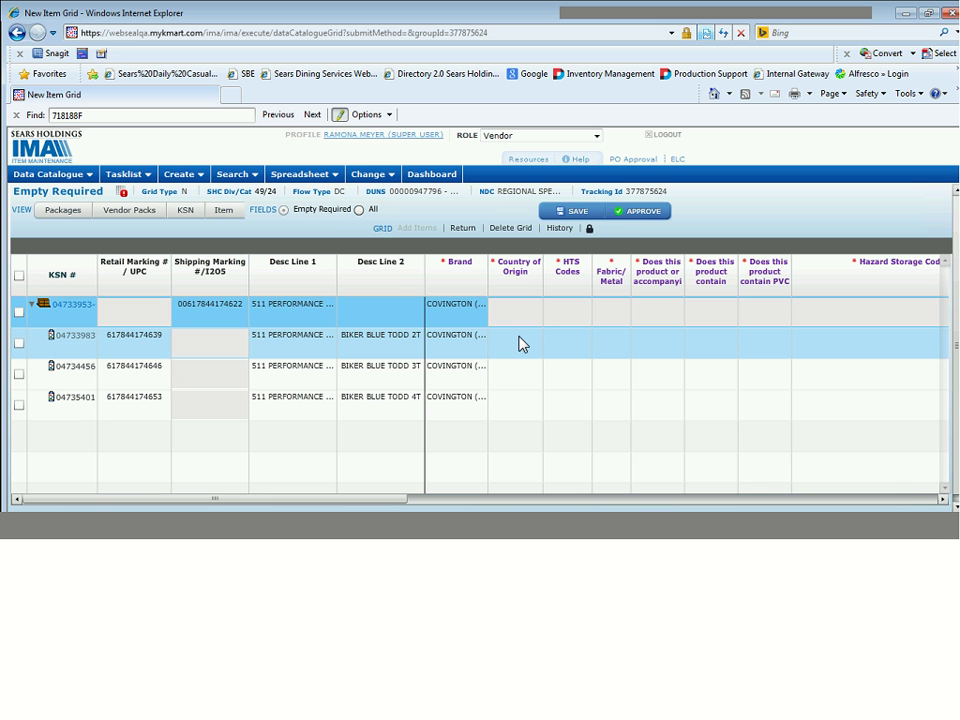
click(519, 344)
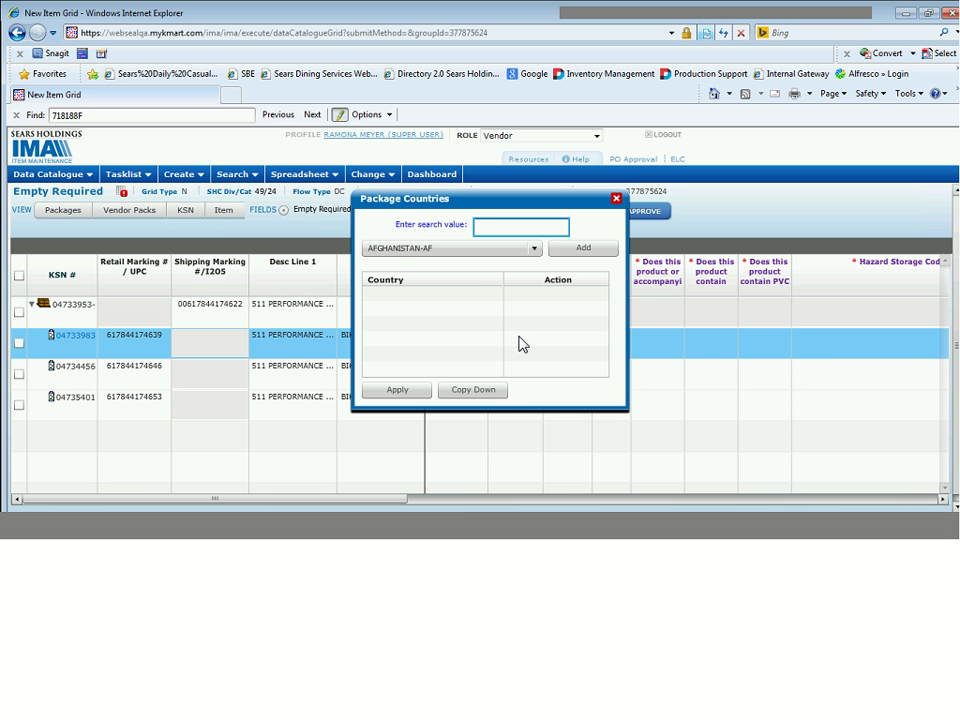
text(china)
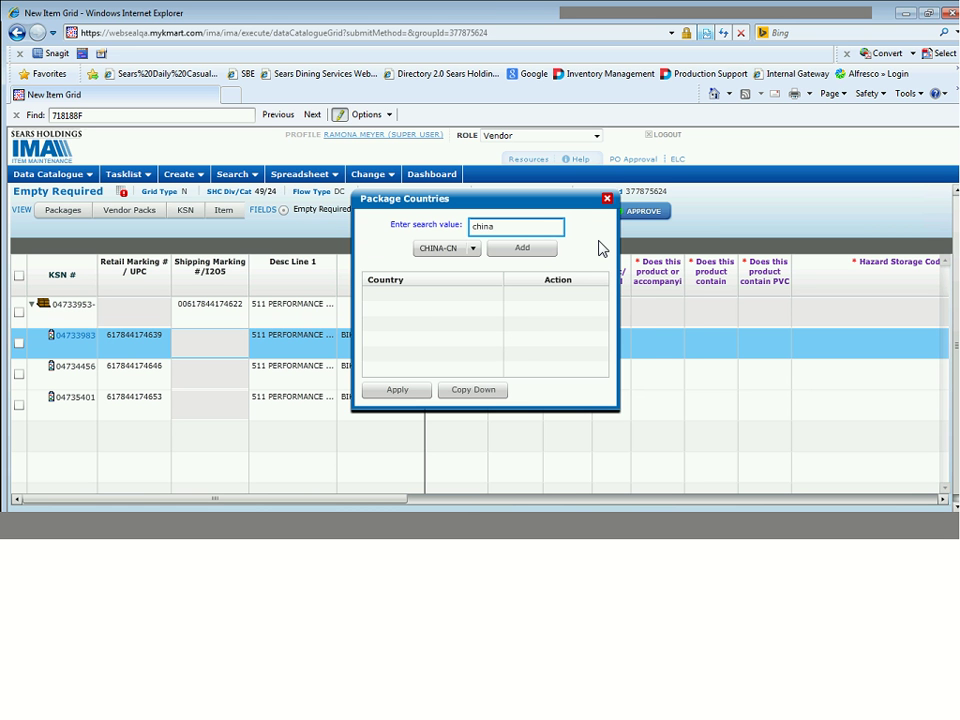
click(544, 251)
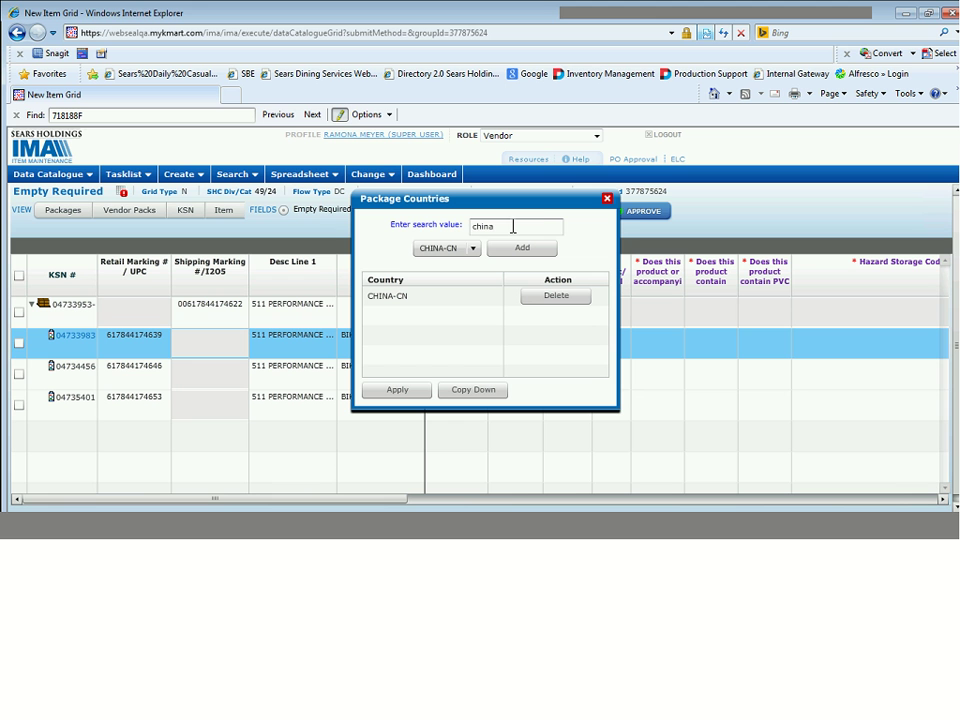
double_click(513, 226)
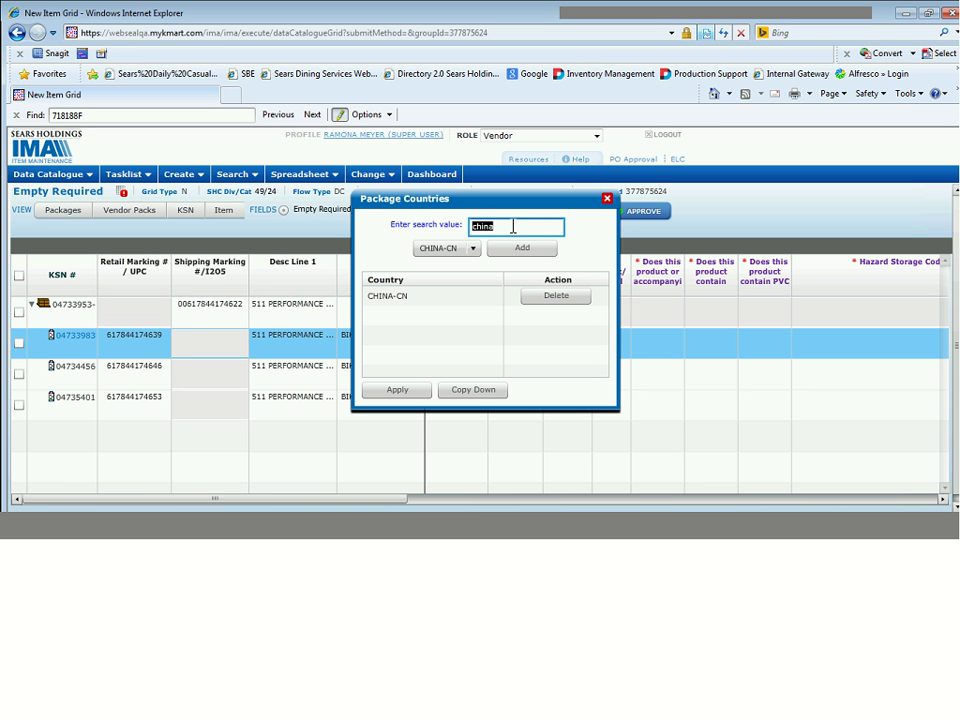
text(indi)
text(an)
text(a)
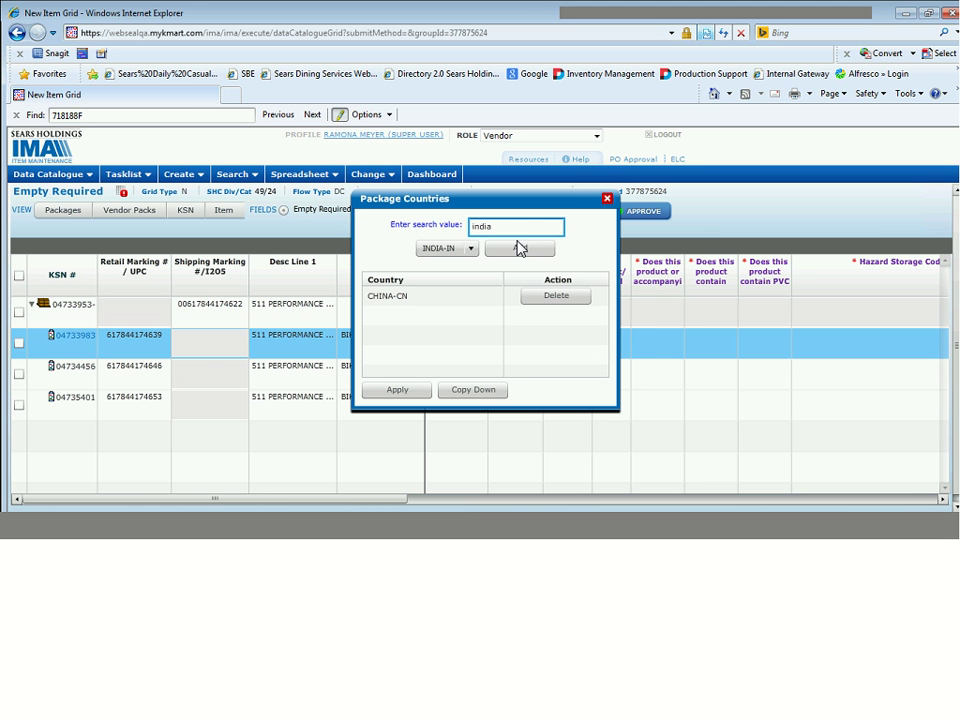
click(519, 250)
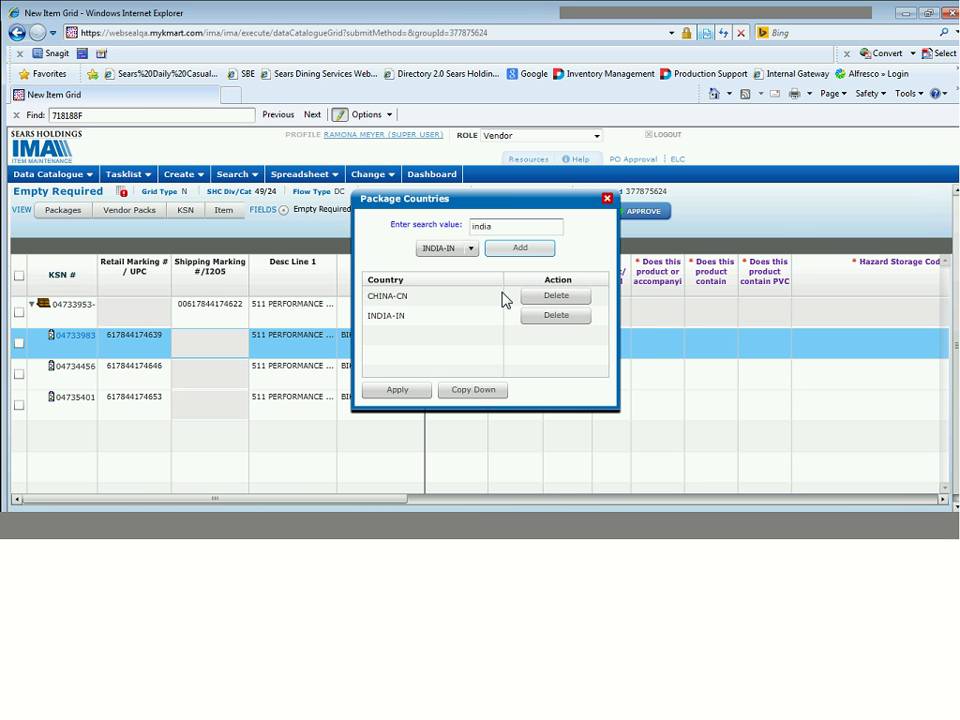
click(472, 390)
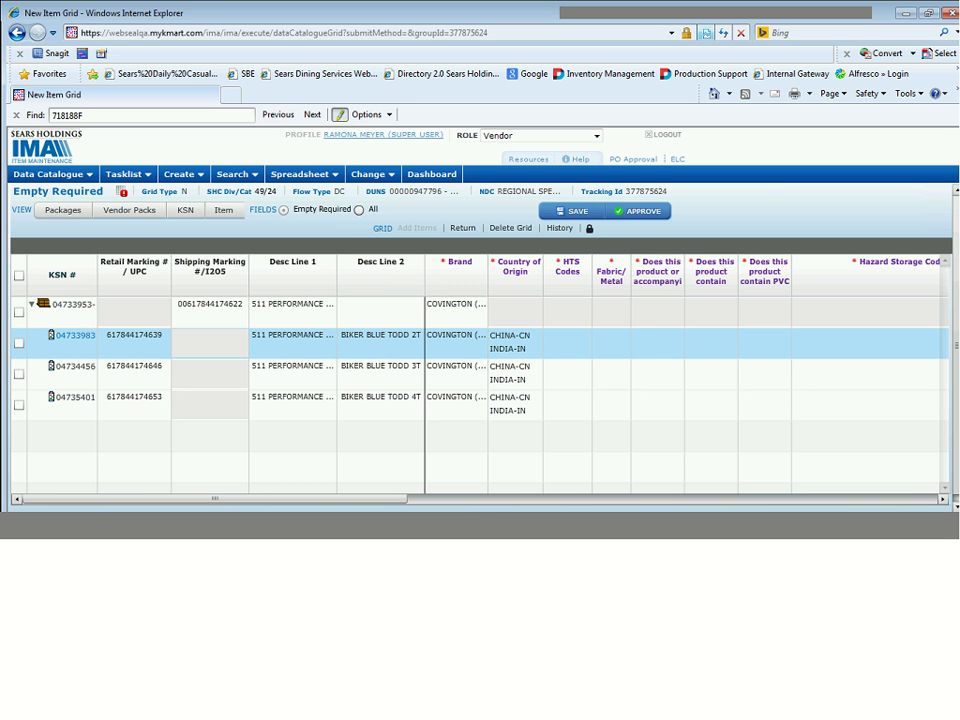
click(573, 347)
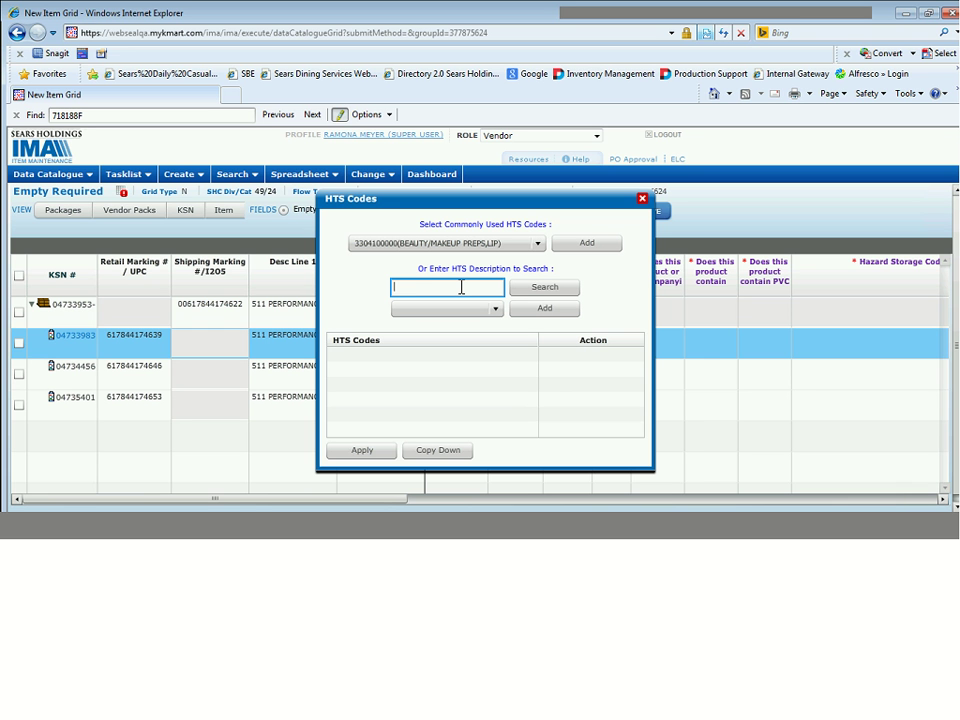
text(pants)
click(540, 287)
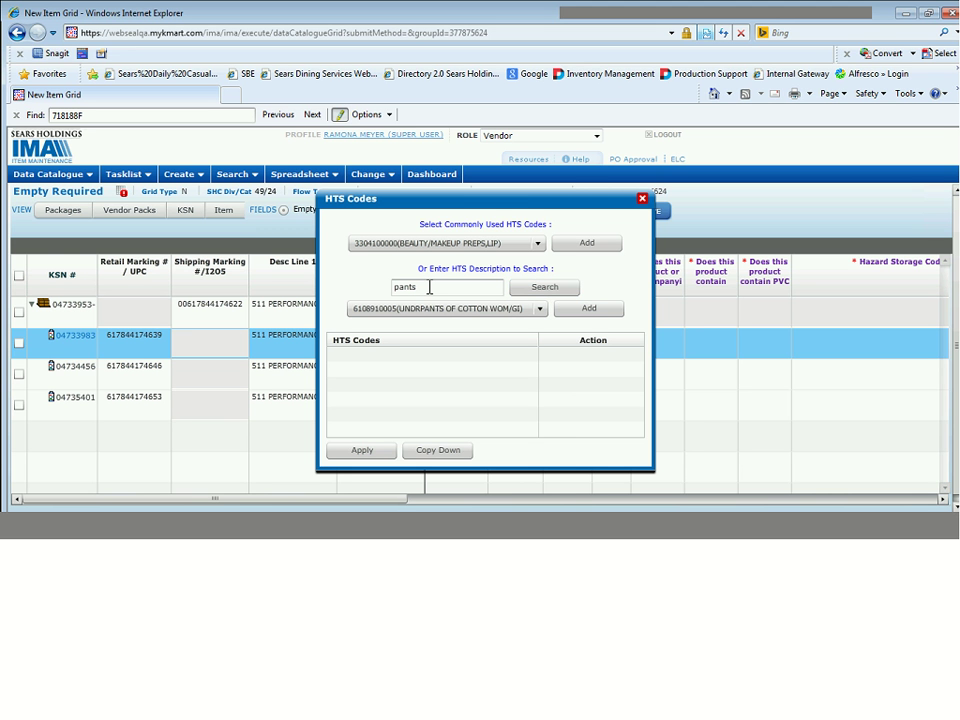
click(541, 311)
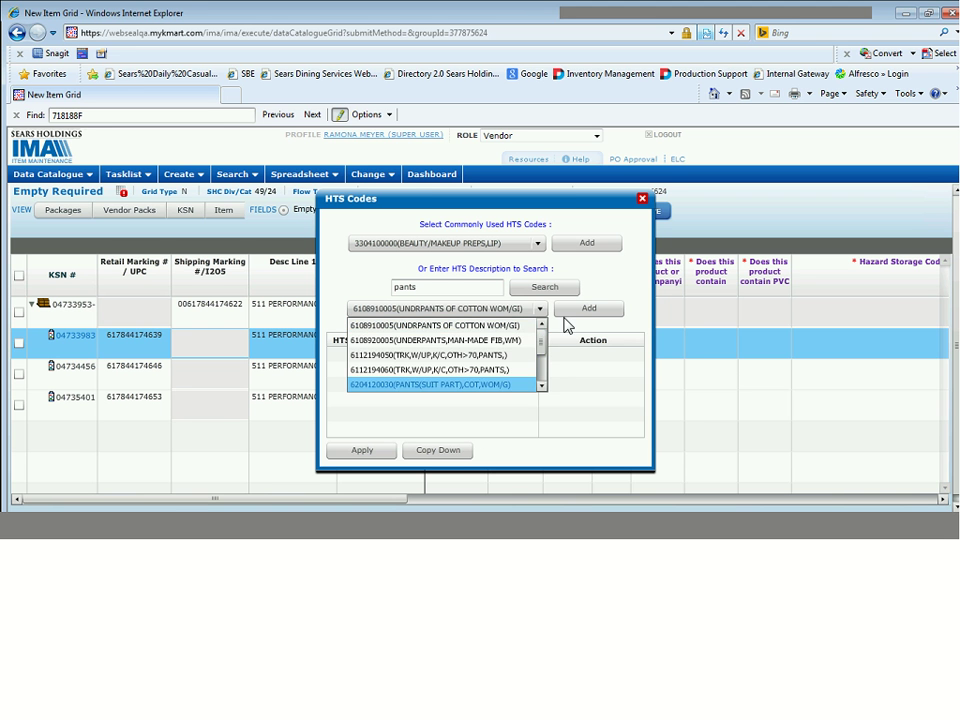
click(597, 311)
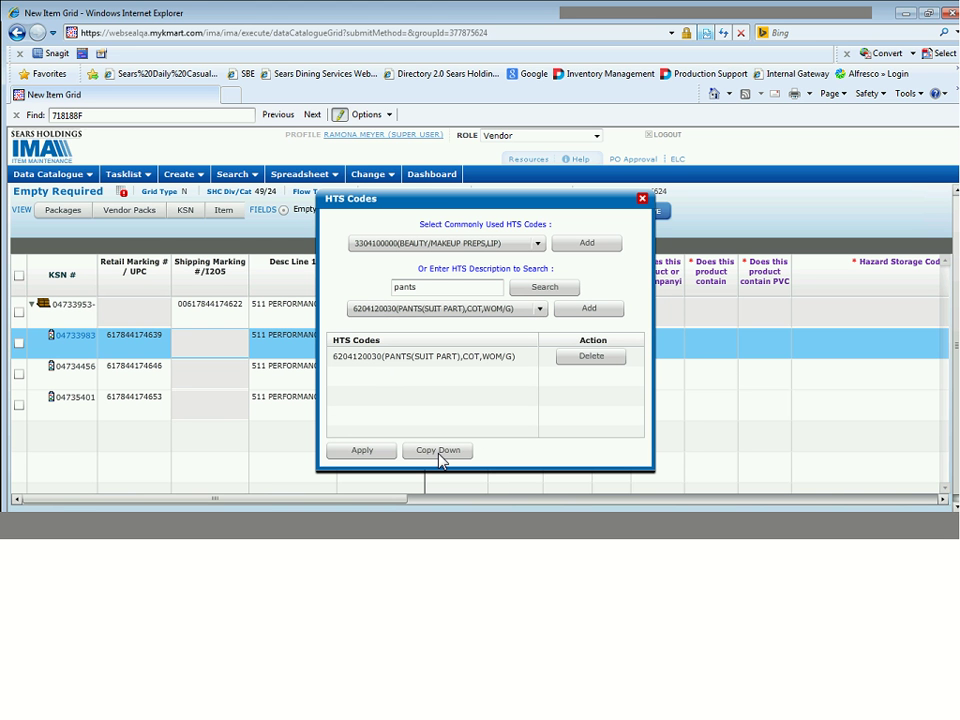
click(440, 451)
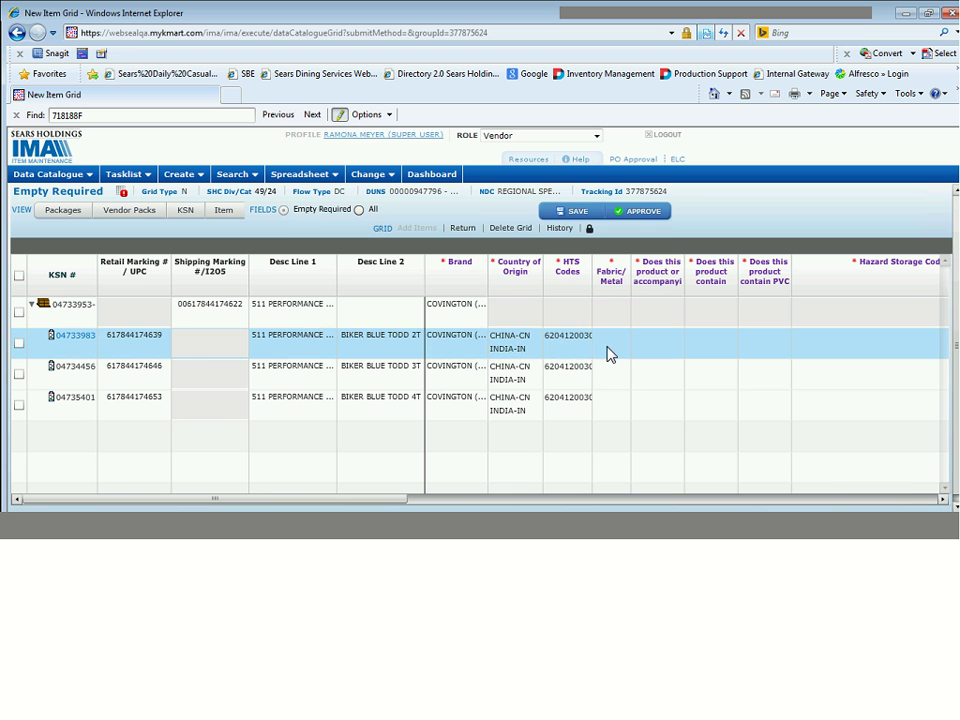
- Add 101-POLYESTER as a package fiber in the Fabric/Metal field of BIKER BLUE TODD 2T
click(607, 350)
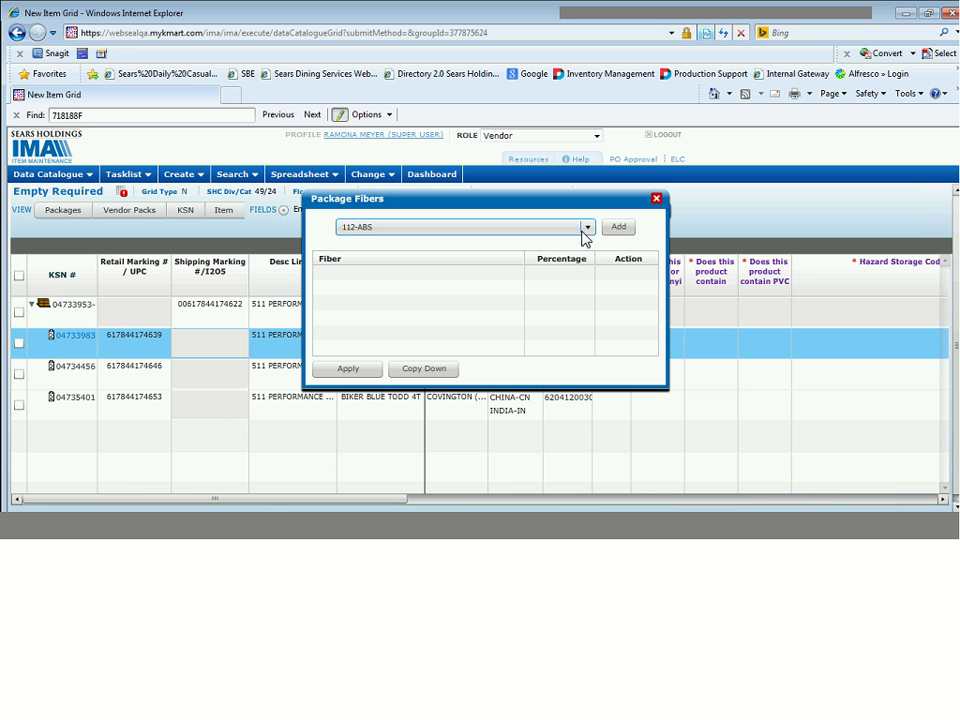
click(588, 229)
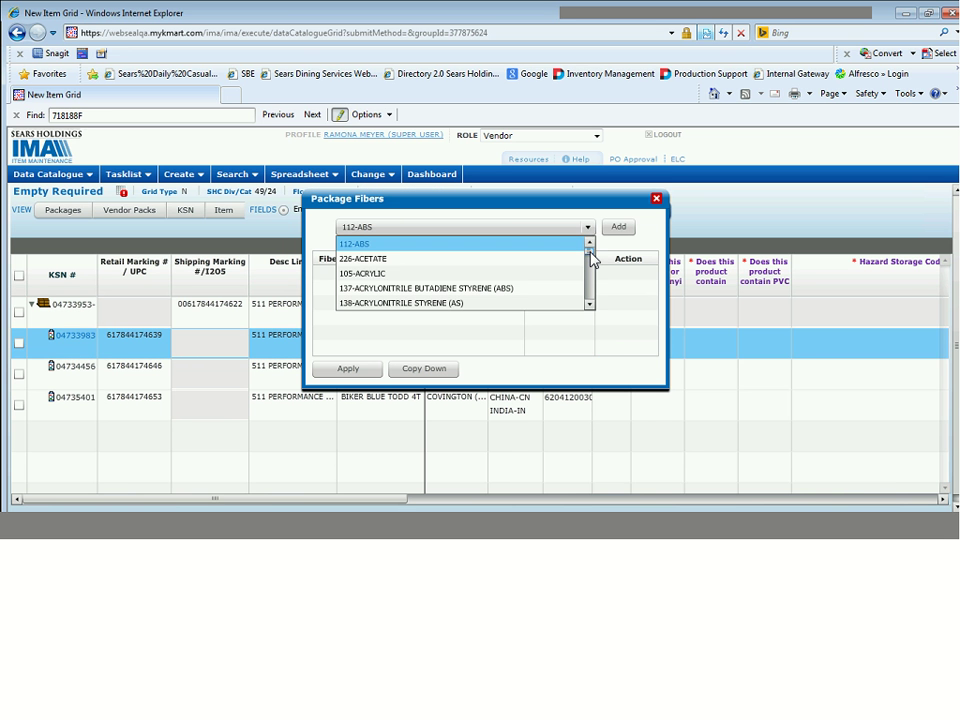
drag(591, 258, 596, 267)
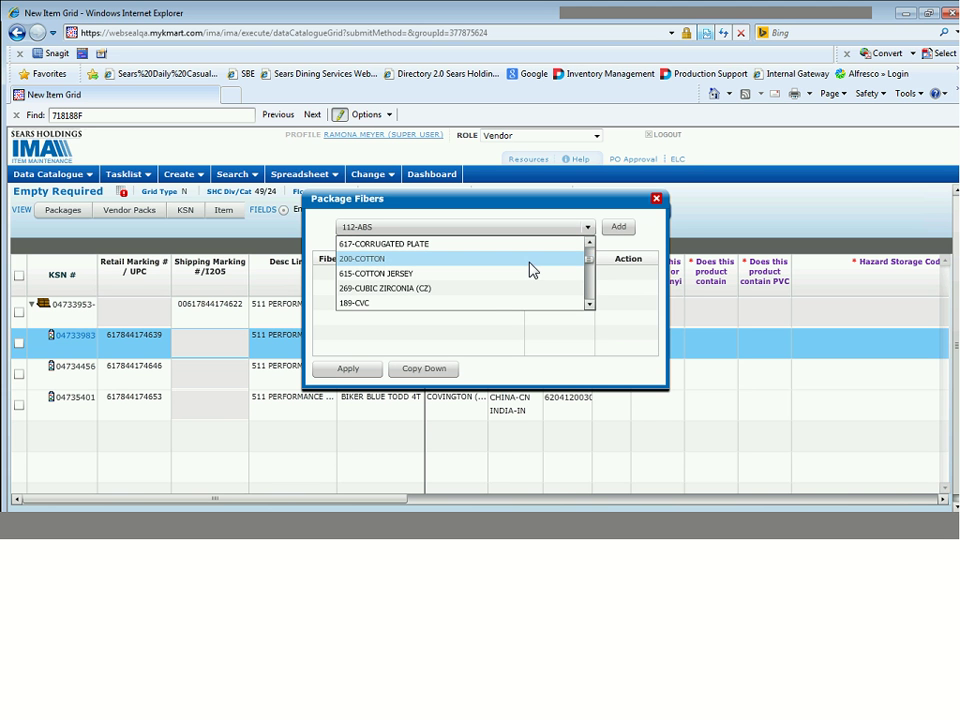
click(530, 260)
click(586, 232)
drag(591, 266, 591, 283)
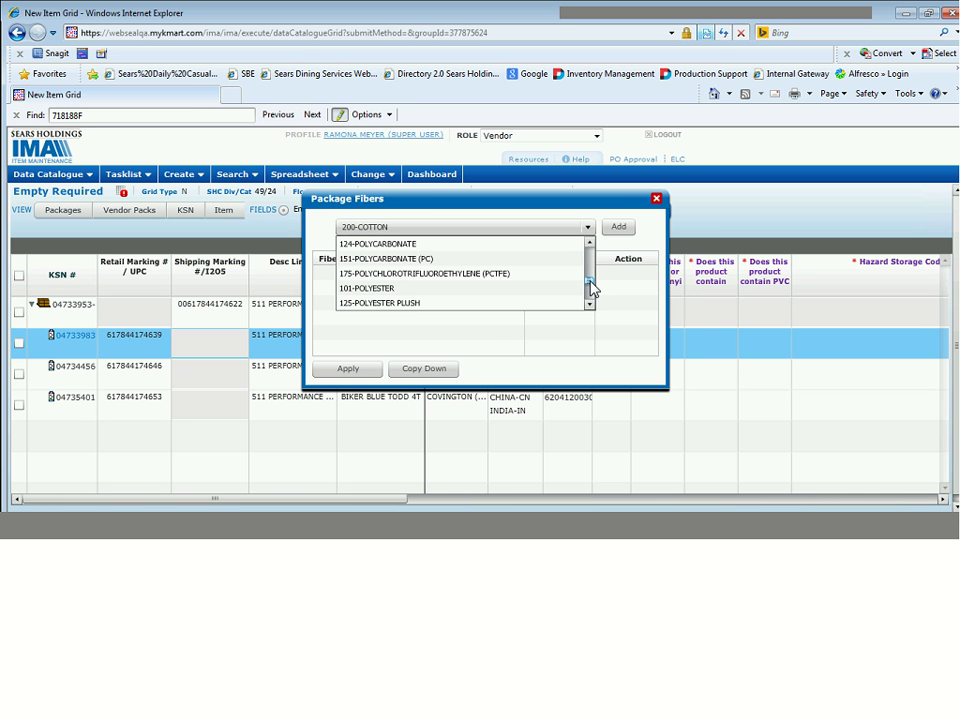
click(507, 292)
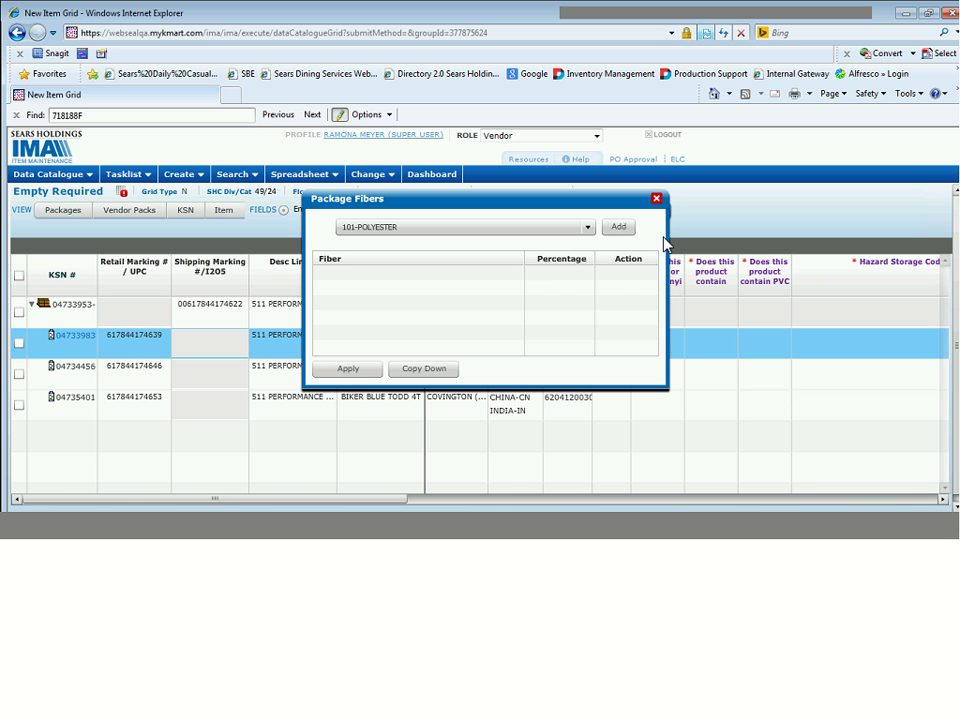
click(619, 227)
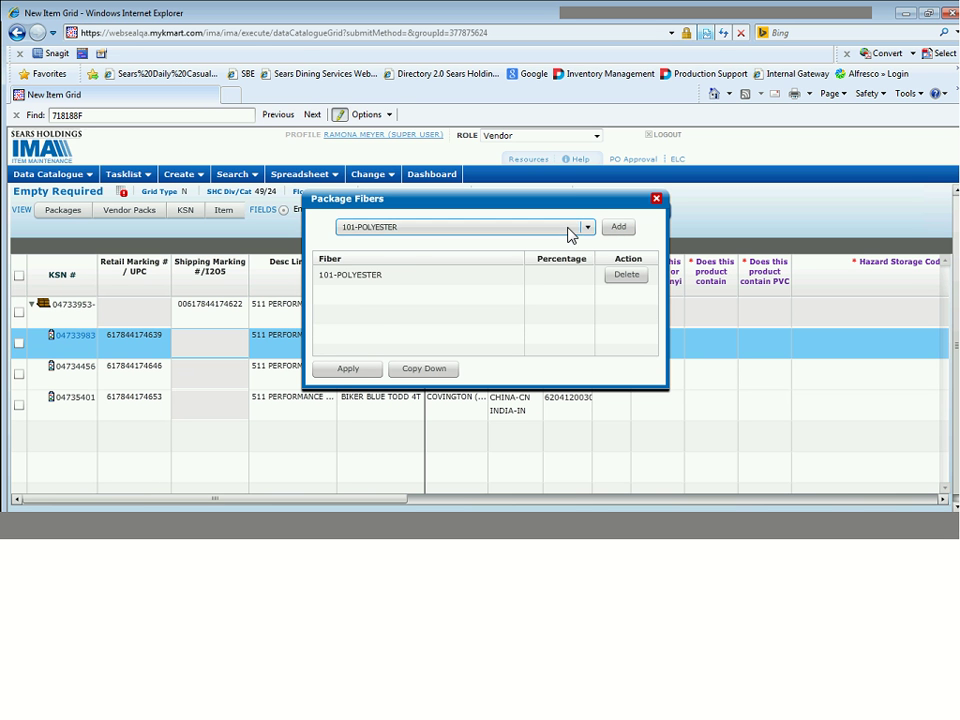
- Add 200-COTTON as a second package fiber for BIKER BLUE TODD 2T
click(569, 229)
drag(594, 288, 603, 260)
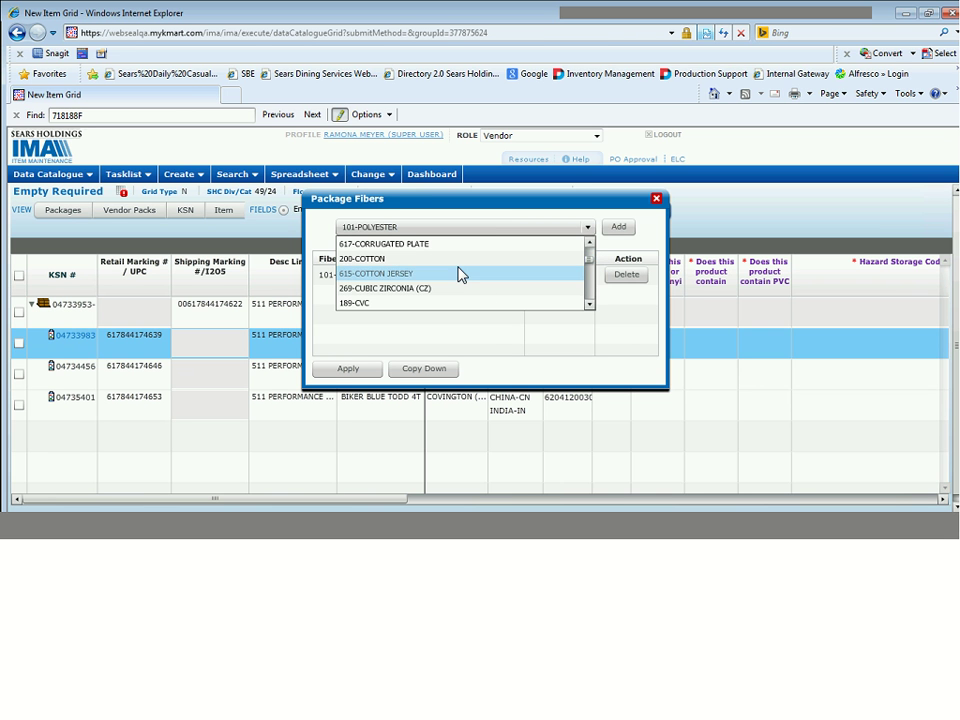
click(462, 259)
click(620, 227)
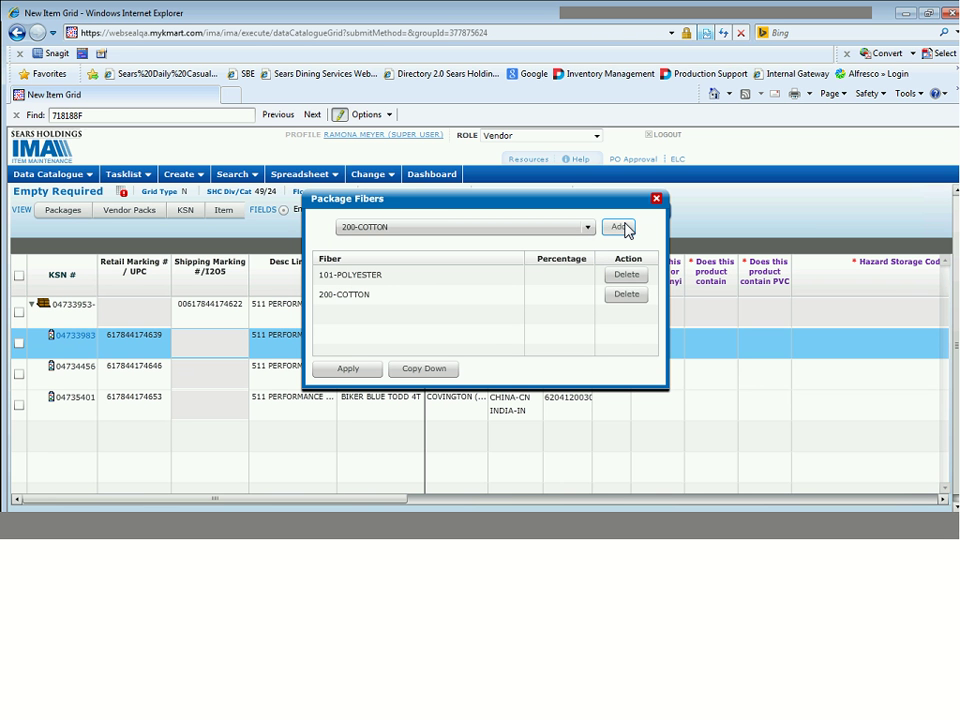
- Set the percentage of the 101-POLYESTER fiber to 10
click(575, 274)
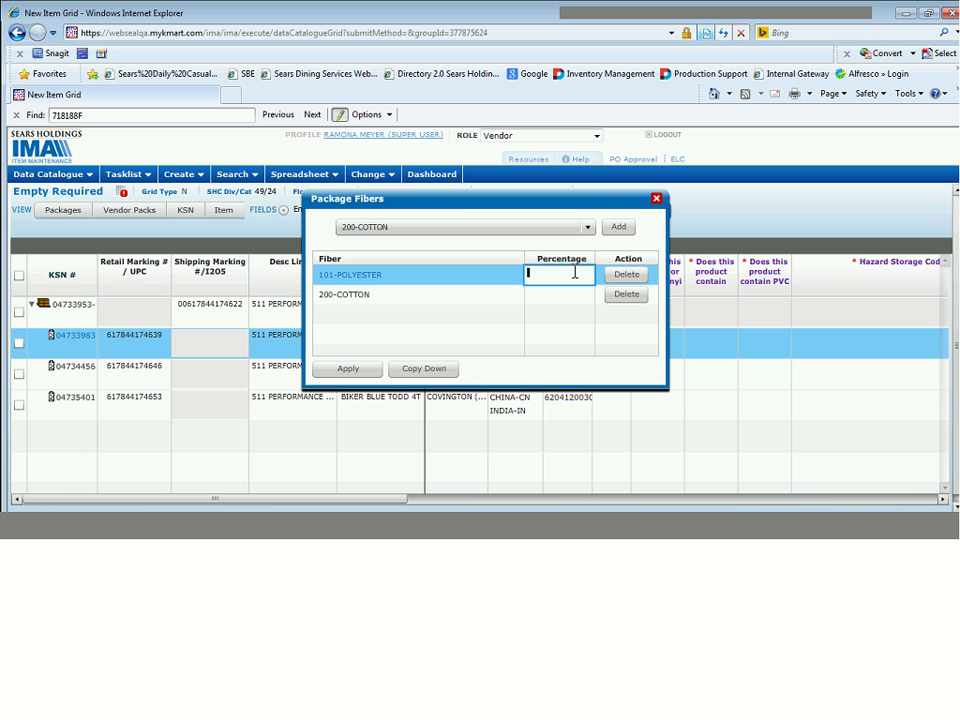
text(10)
key(Tab)
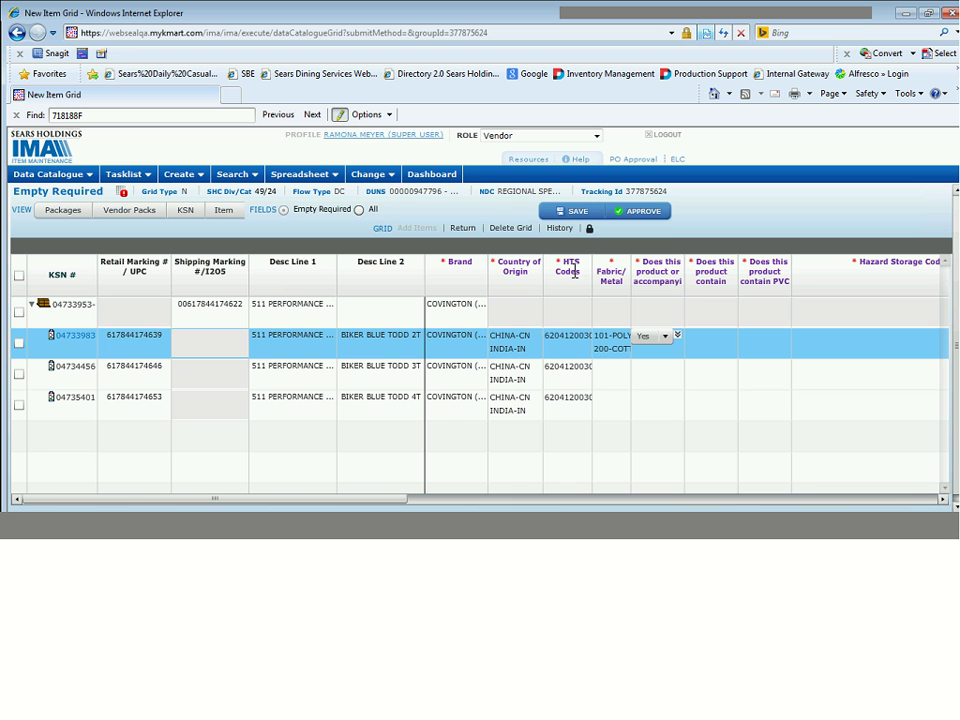
- Reopen the package fibers of BIKER BLUE TODD 2T and try to apply them with 101-POLYESTER at 9 percent
click(610, 347)
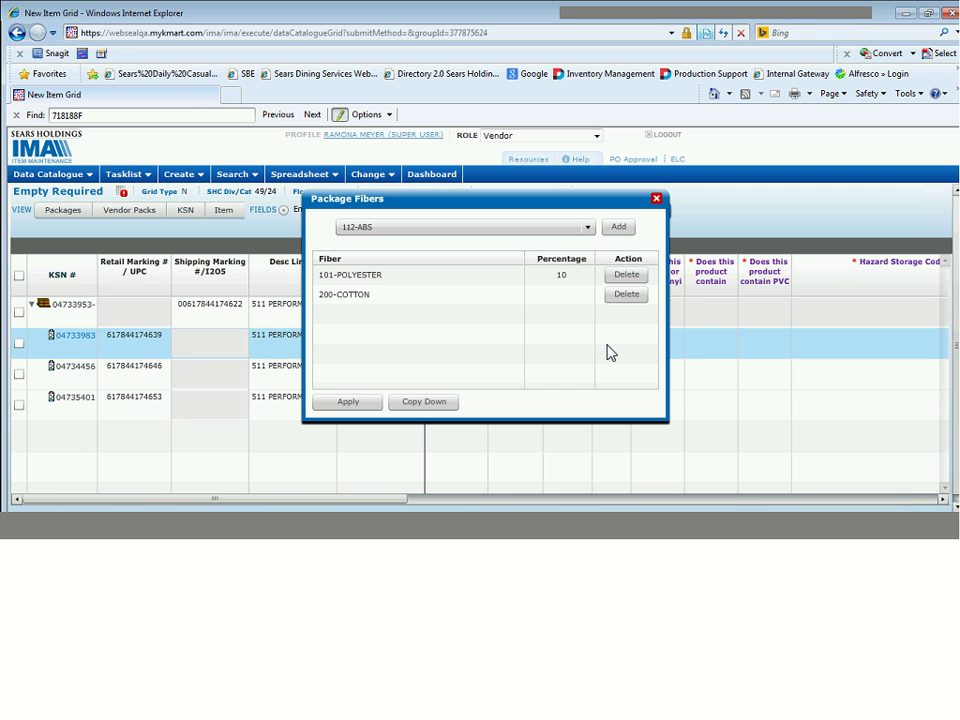
click(580, 297)
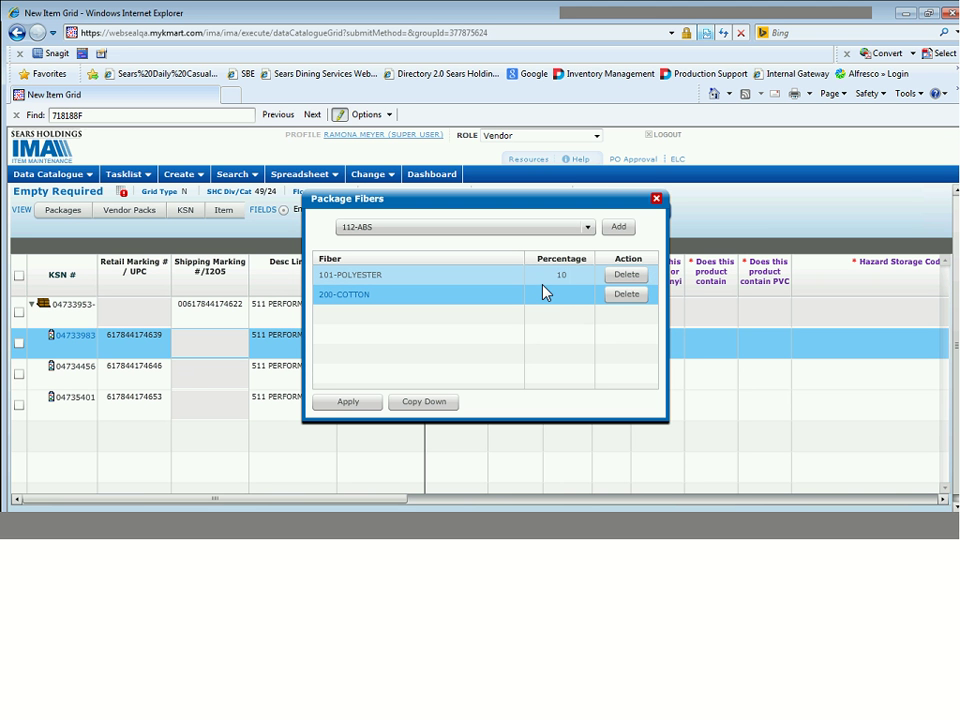
click(562, 275)
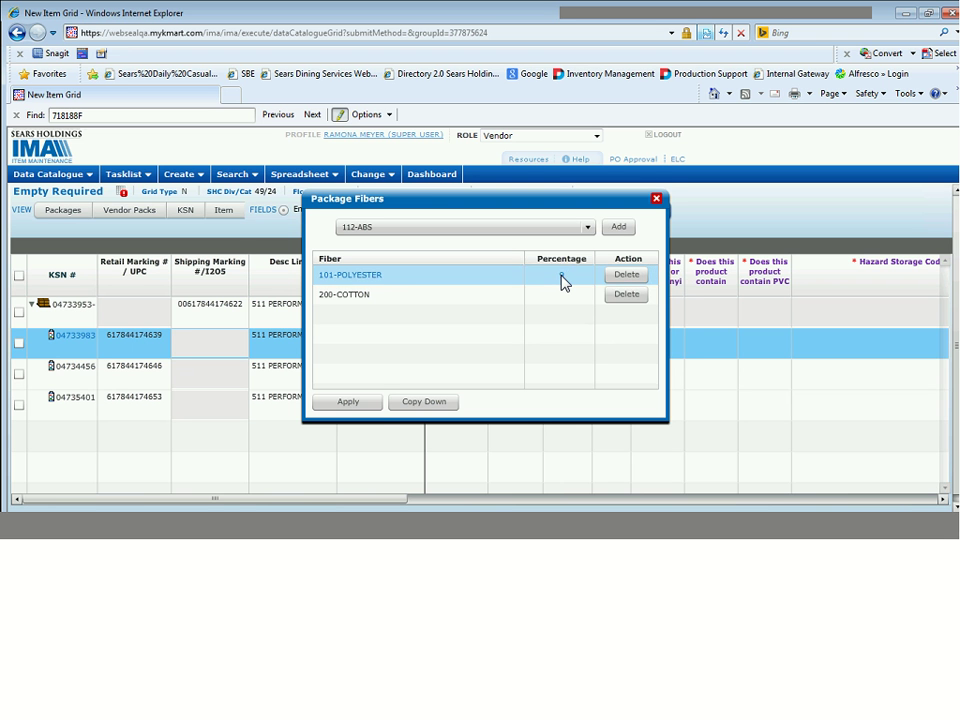
text(9)
click(416, 386)
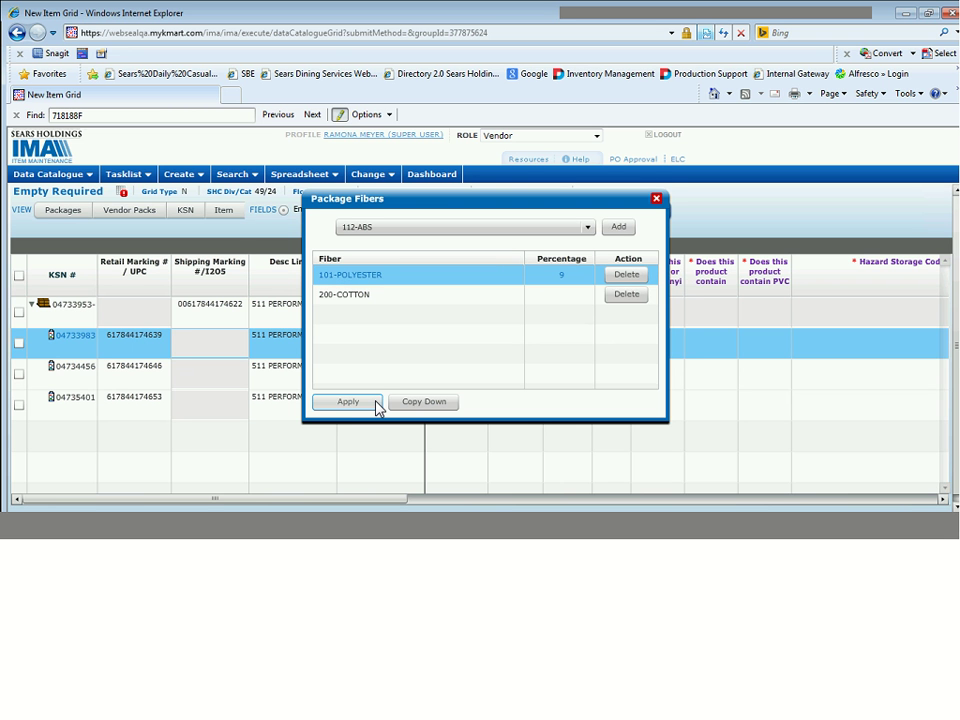
click(377, 403)
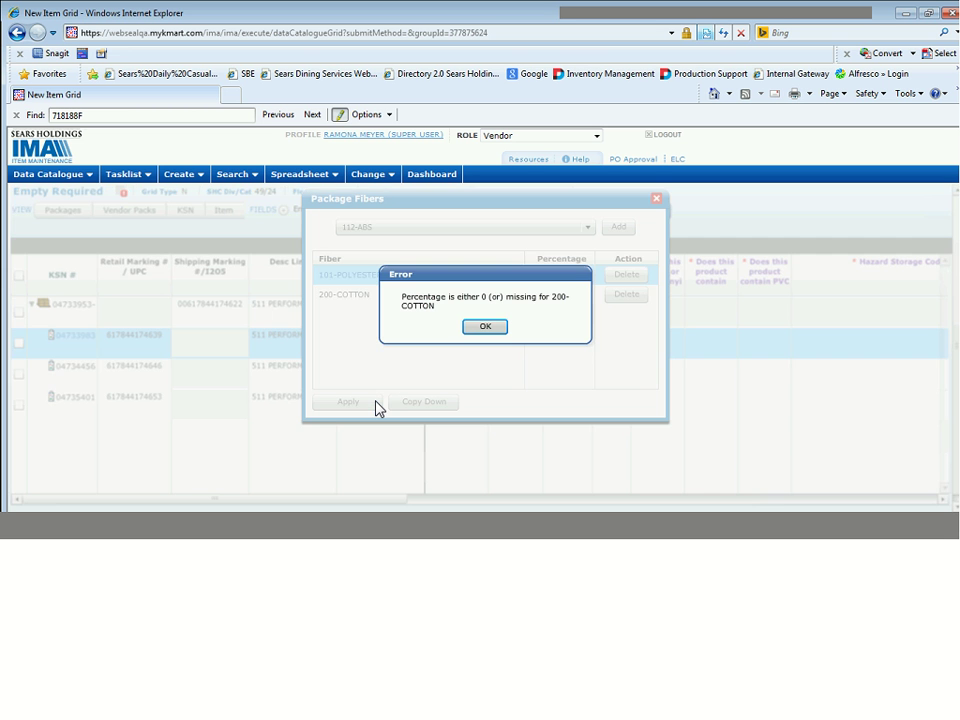
click(485, 327)
- Set the package fibers to 10 percent 101-POLYESTER and 90 percent 200-COTTON, and copy them down to the other sizes
click(558, 274)
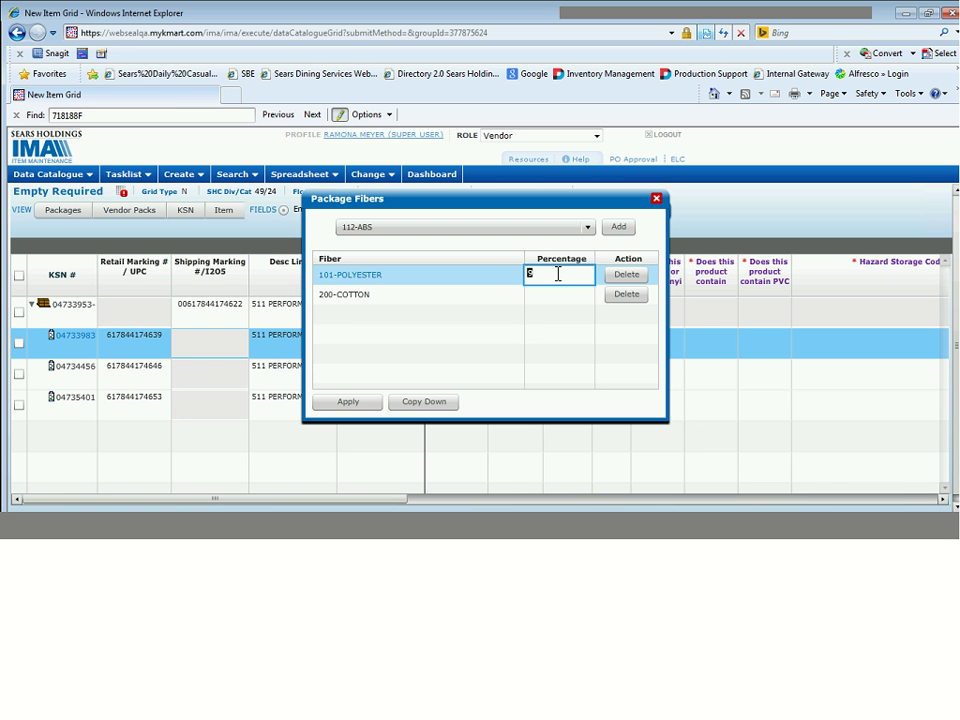
text(10)
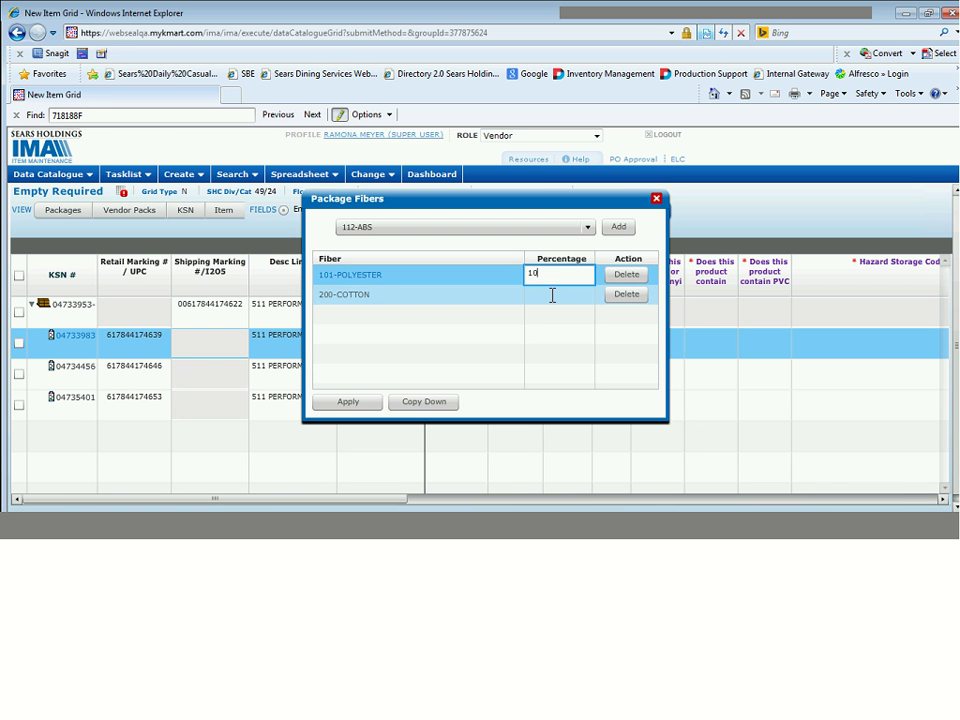
click(552, 294)
text(90)
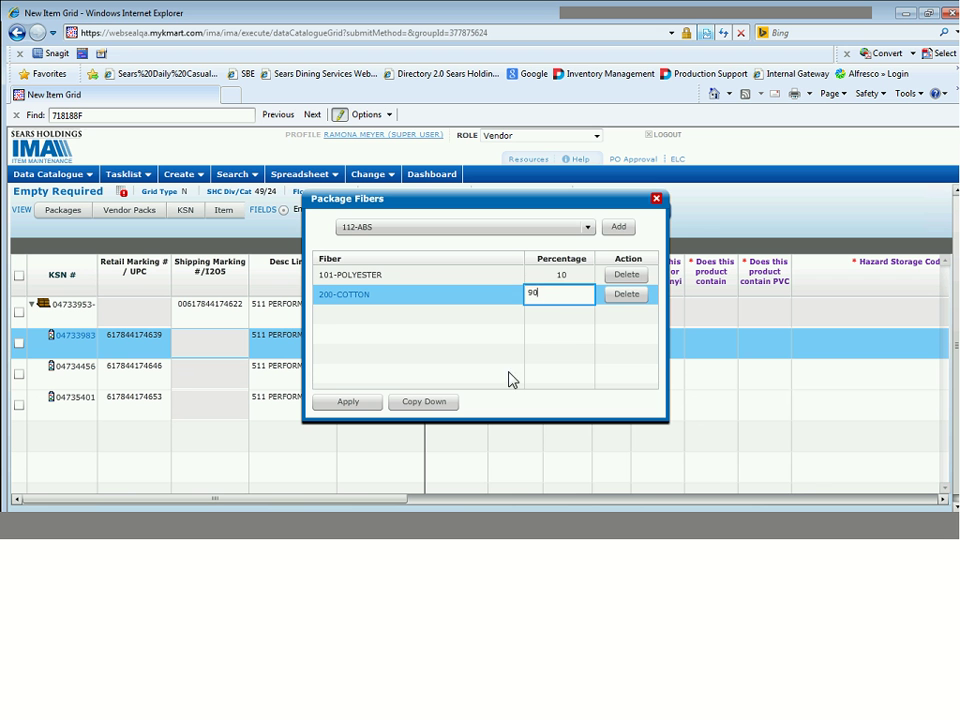
click(446, 408)
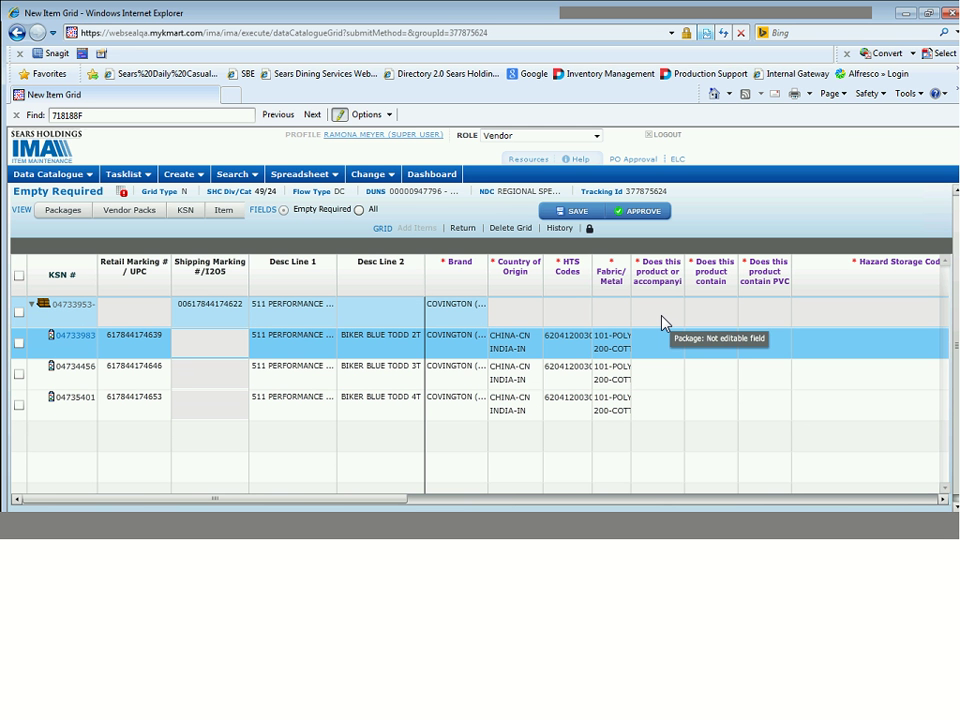
- Answer No to the aerosol, chemical or pesticide content question for BIKER BLUE TODD 2T and copy it down
mouse_move(664, 278)
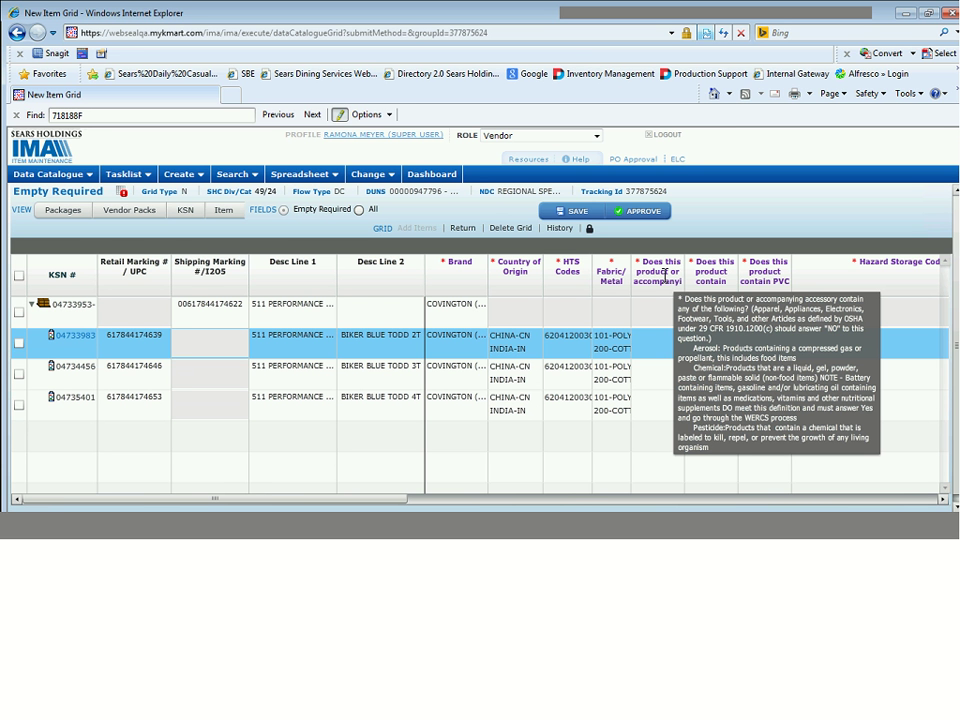
click(656, 344)
click(660, 344)
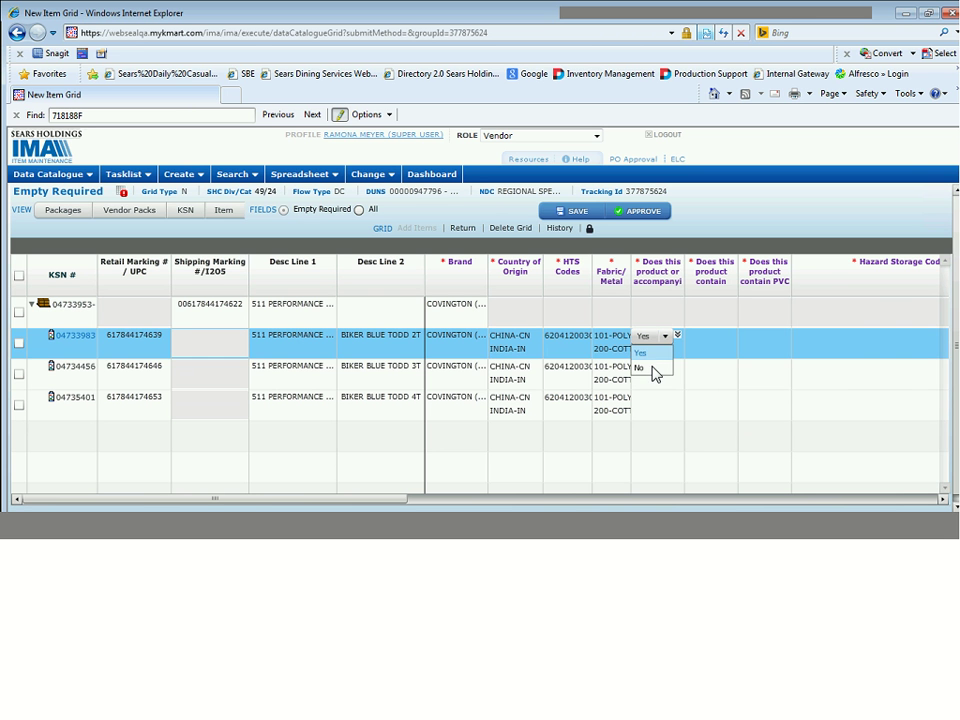
click(654, 367)
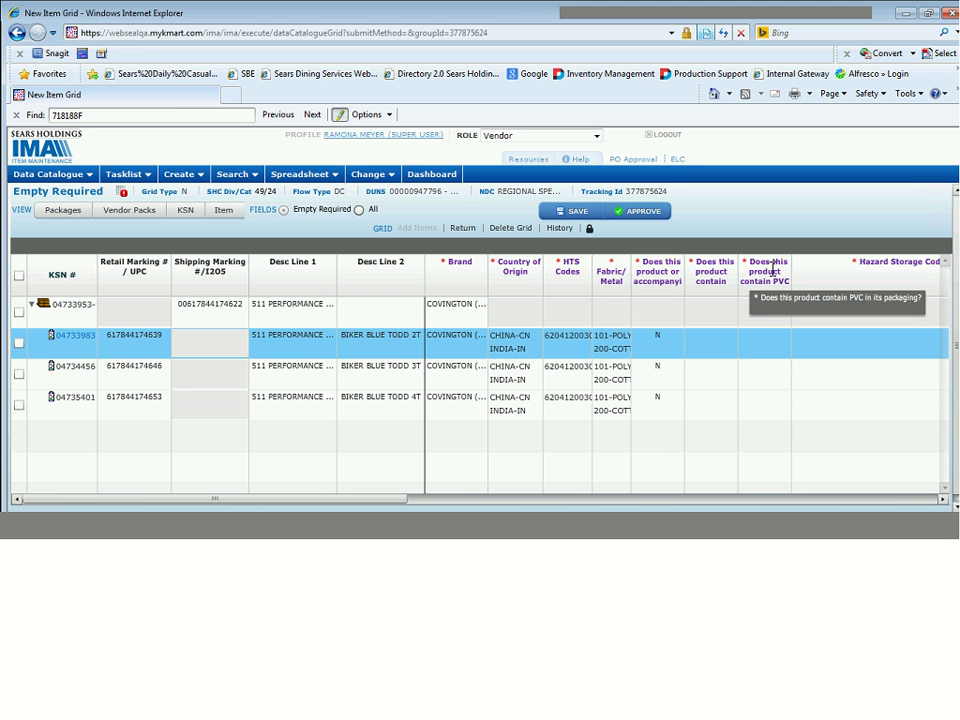
- Answer No to the next product content question and the PVC packaging question for BIKER BLUE TODD 2T, copying both down
click(710, 348)
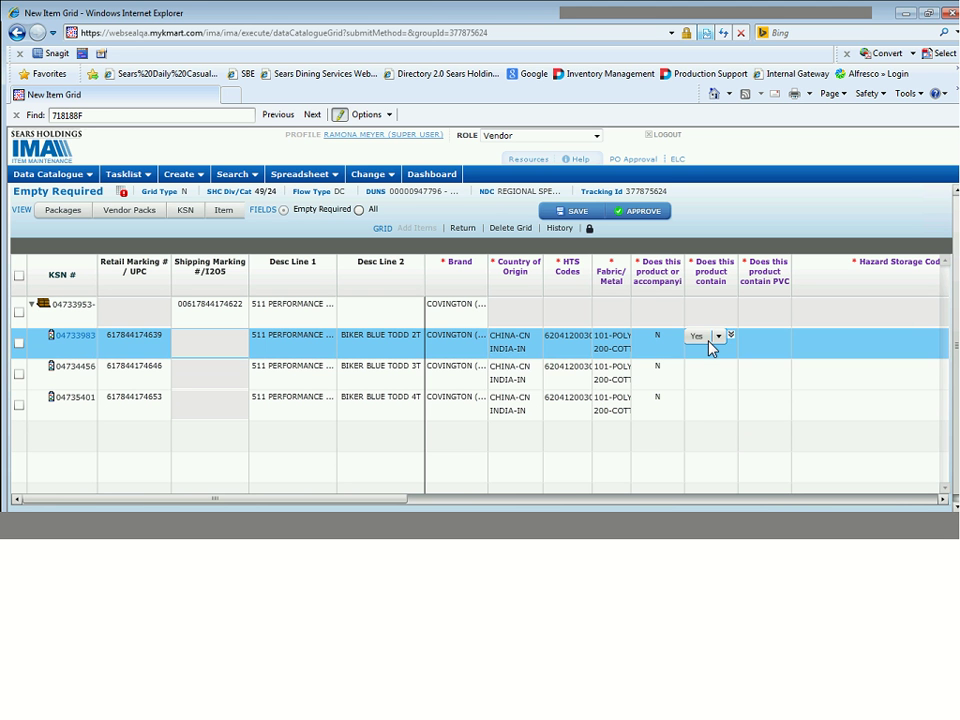
click(707, 347)
click(704, 366)
click(771, 337)
click(770, 366)
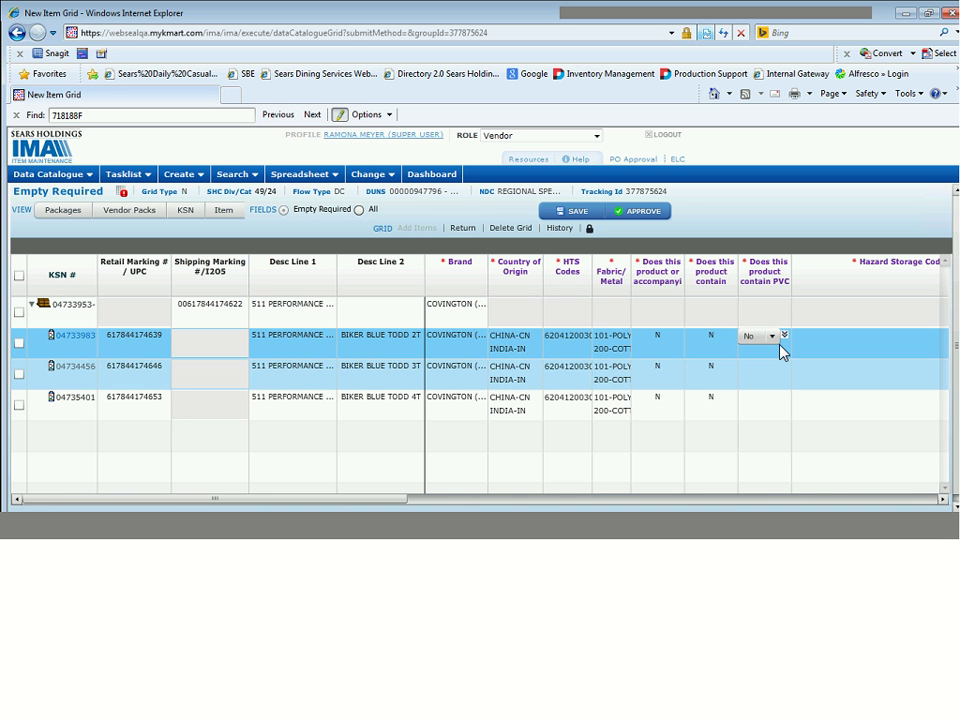
click(786, 336)
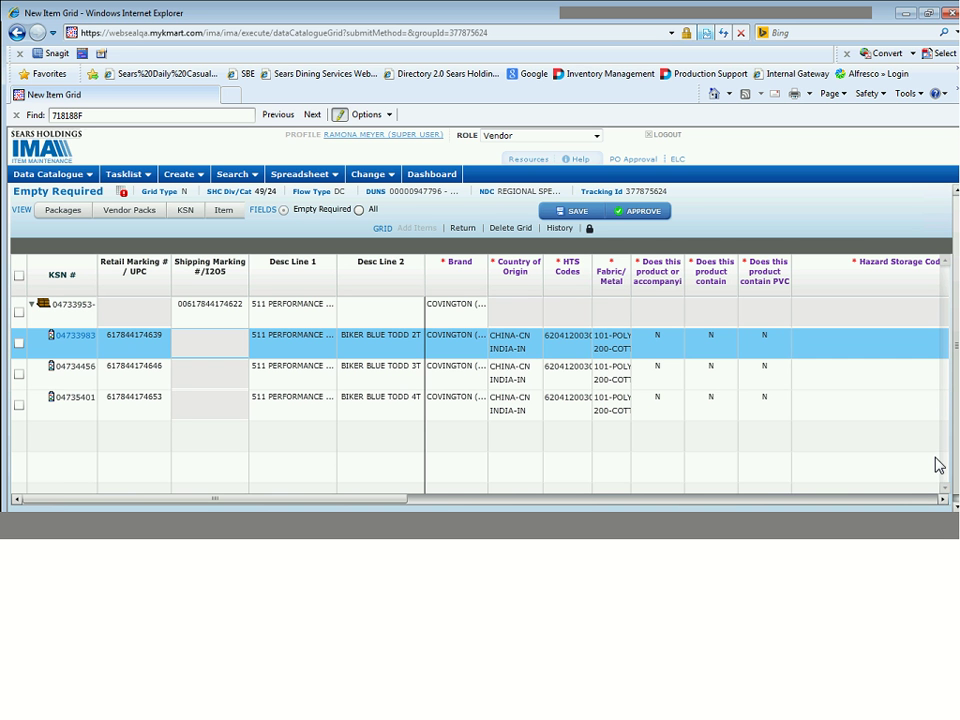
- Set the Hazard Storage Code of BIKER BLUE TODD 2T to 0-Not Hazardous/No Storage Risk and copy it down
click(944, 503)
click(944, 503)
click(944, 503)
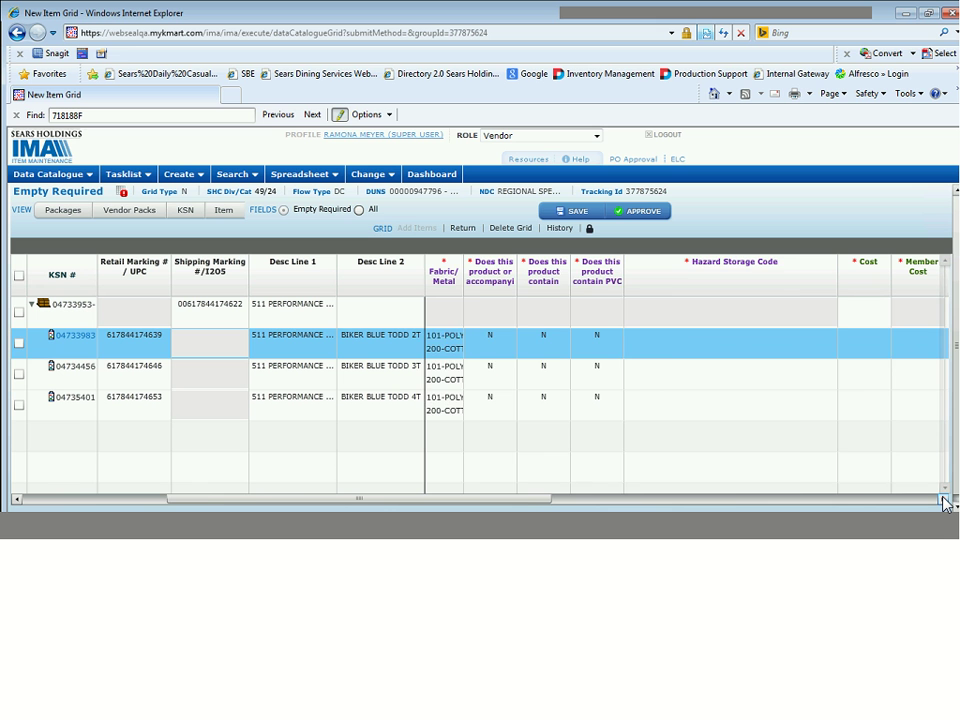
click(944, 503)
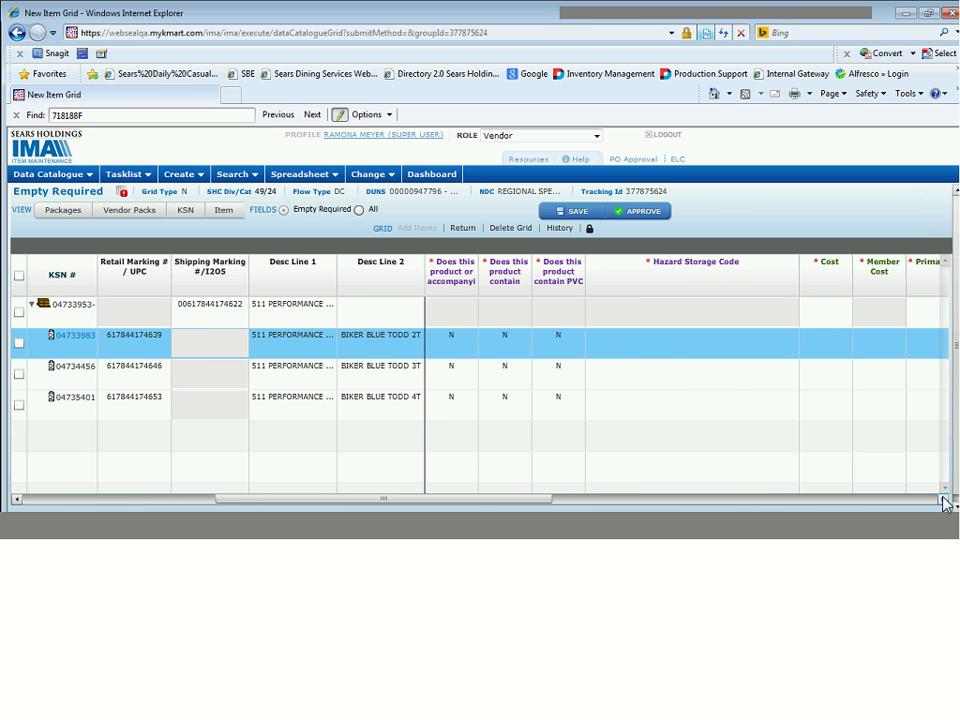
click(944, 503)
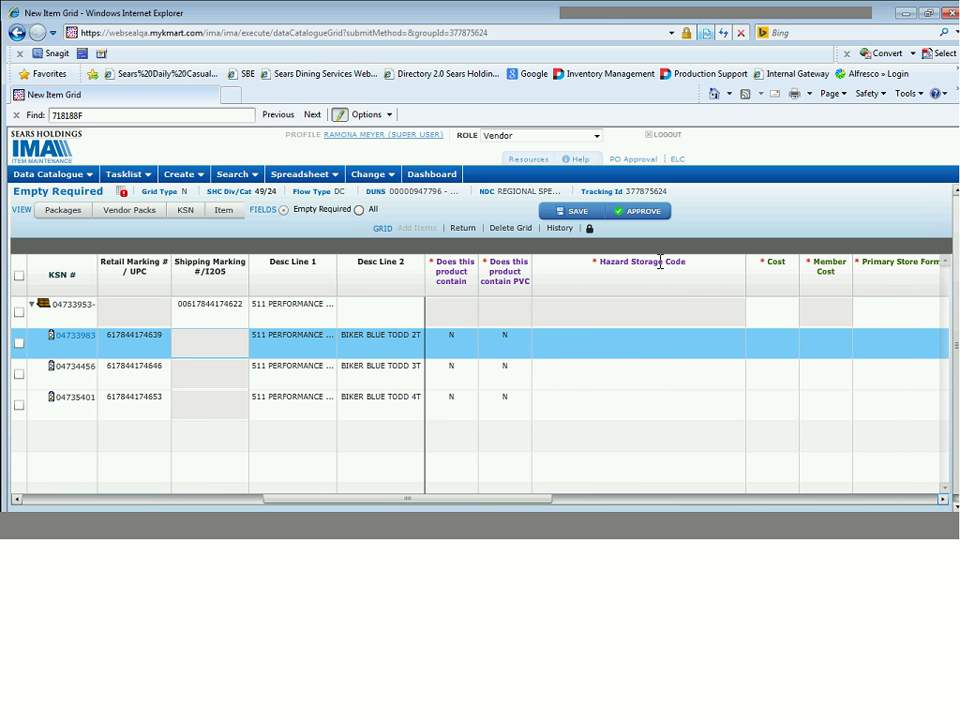
click(622, 346)
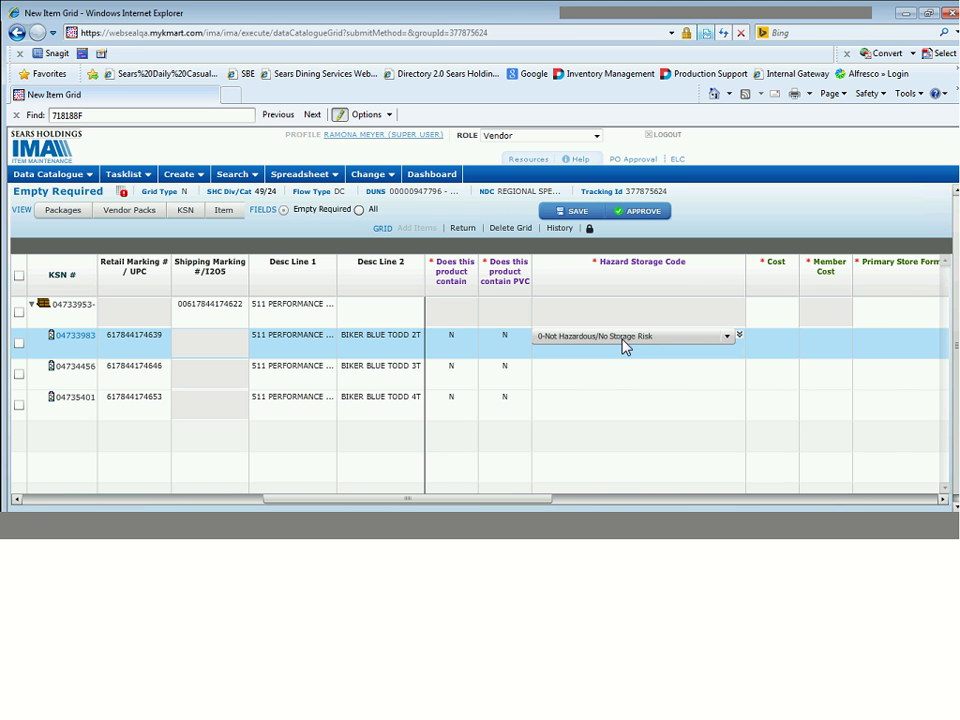
click(624, 340)
click(623, 337)
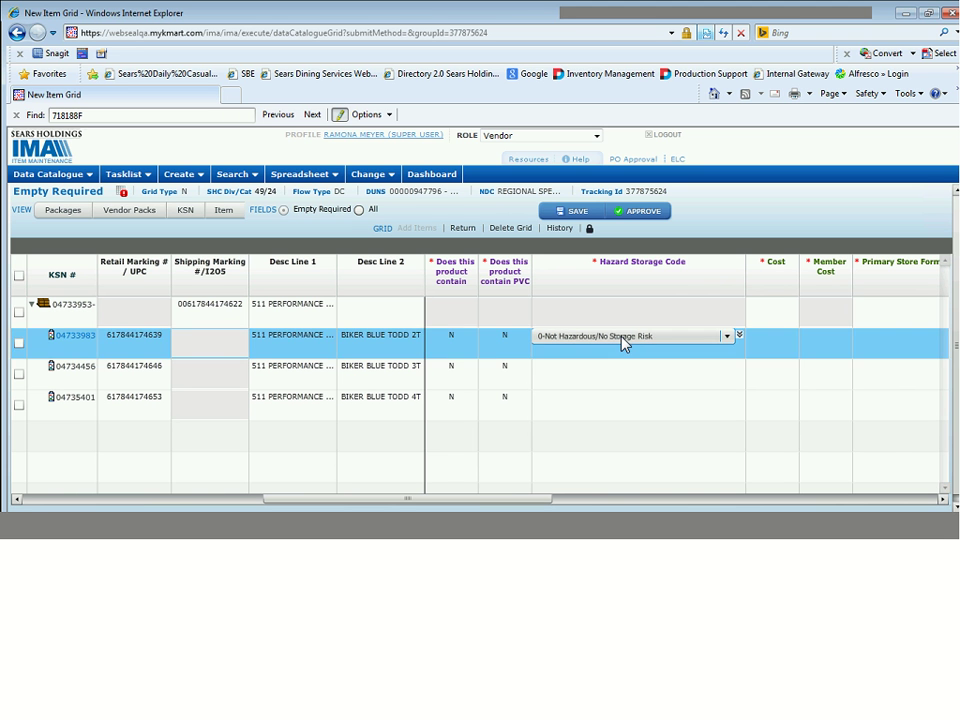
click(624, 340)
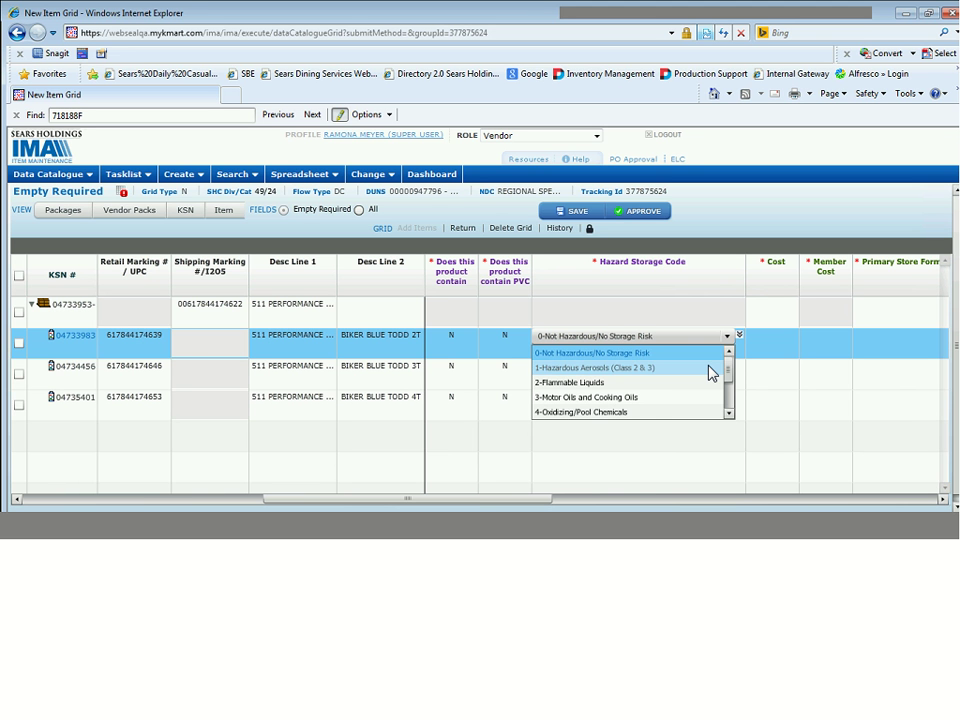
click(729, 416)
click(729, 416)
click(729, 416)
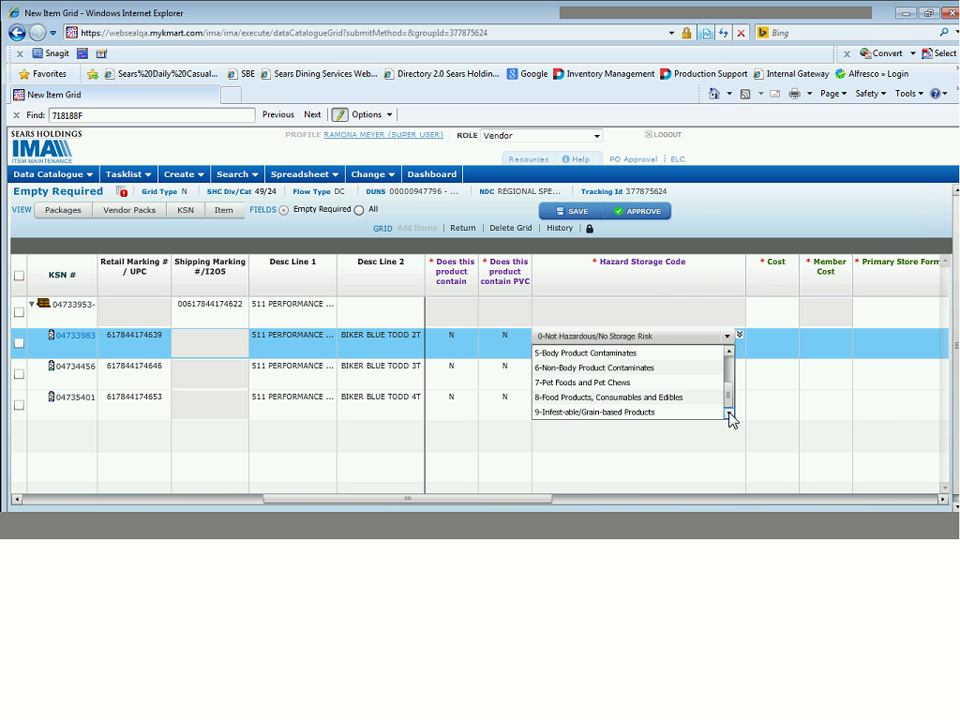
click(637, 324)
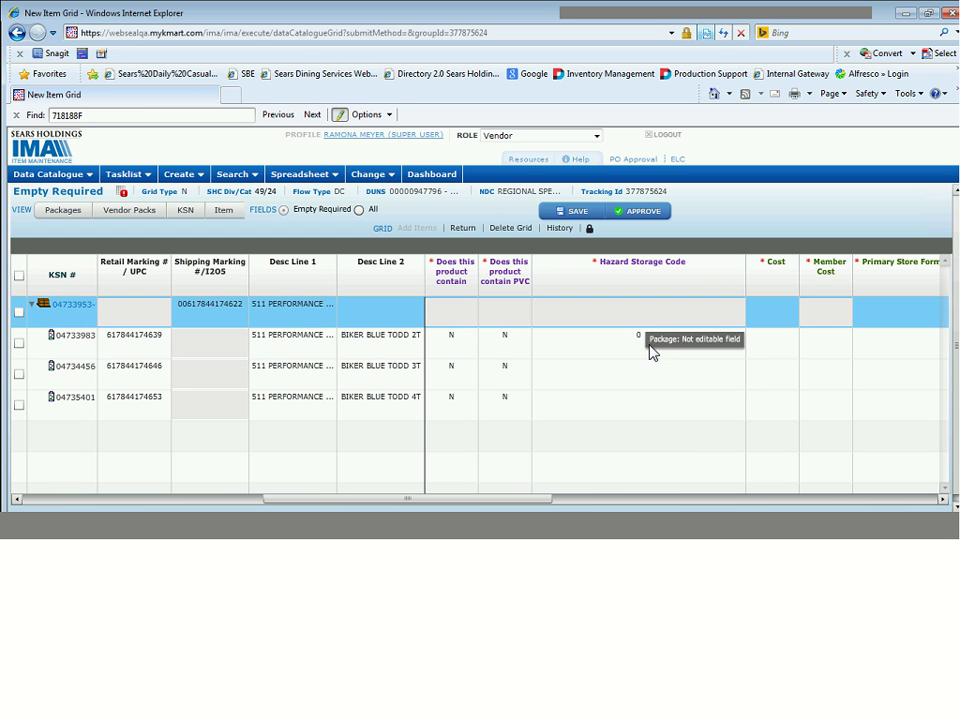
click(690, 342)
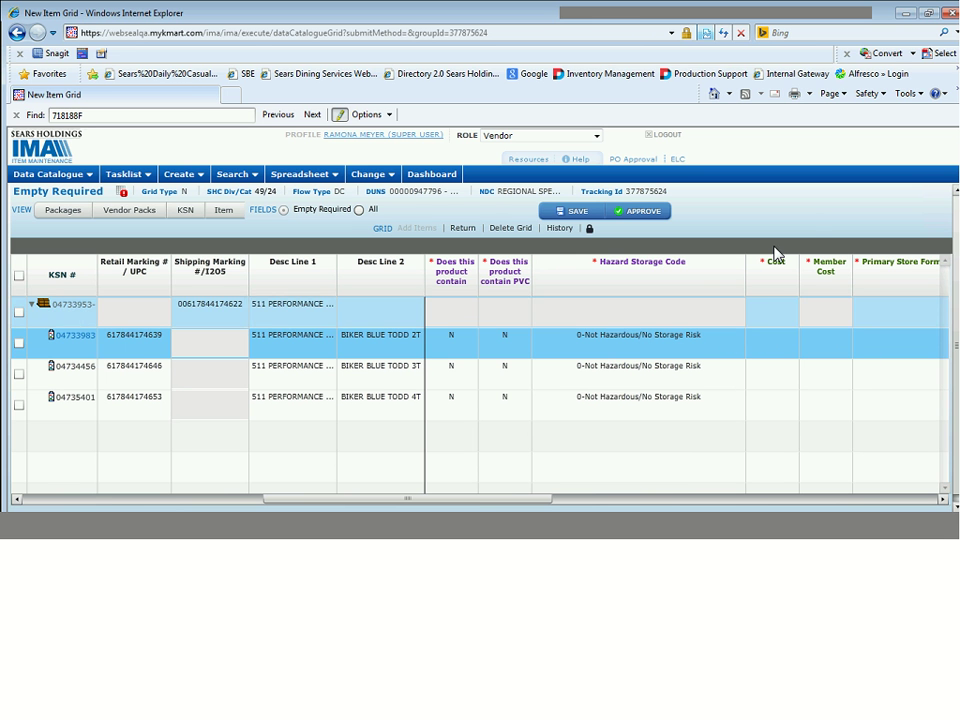
- Set both Cost and Member Cost of BIKER BLUE TODD 2T to 4.99 and copy them down to the other sizes
click(943, 499)
click(943, 499)
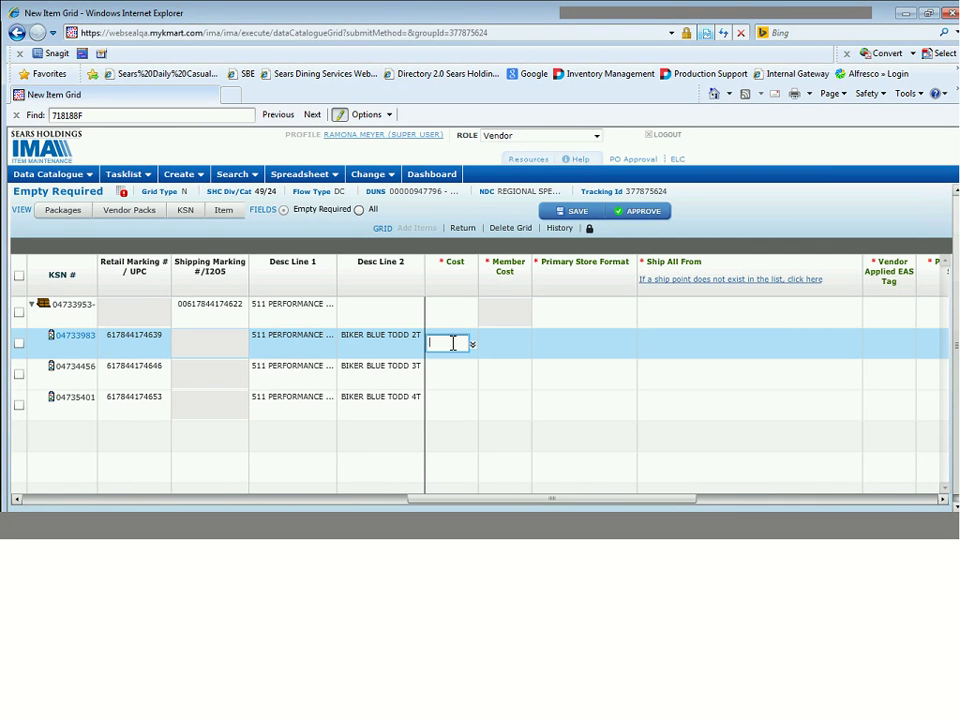
text(4.99)
click(476, 355)
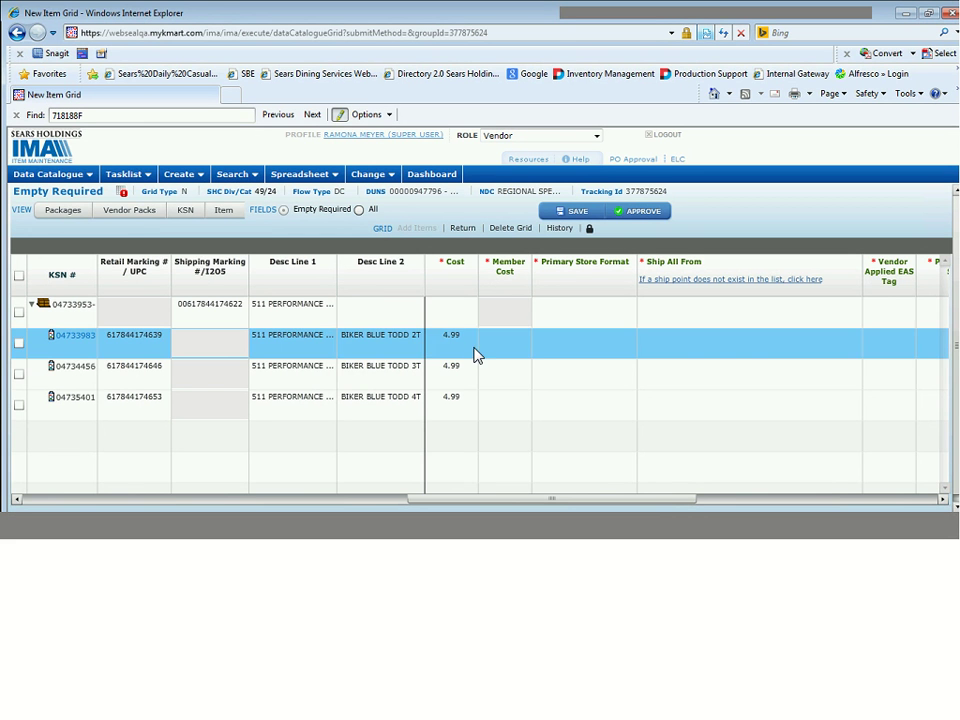
click(495, 343)
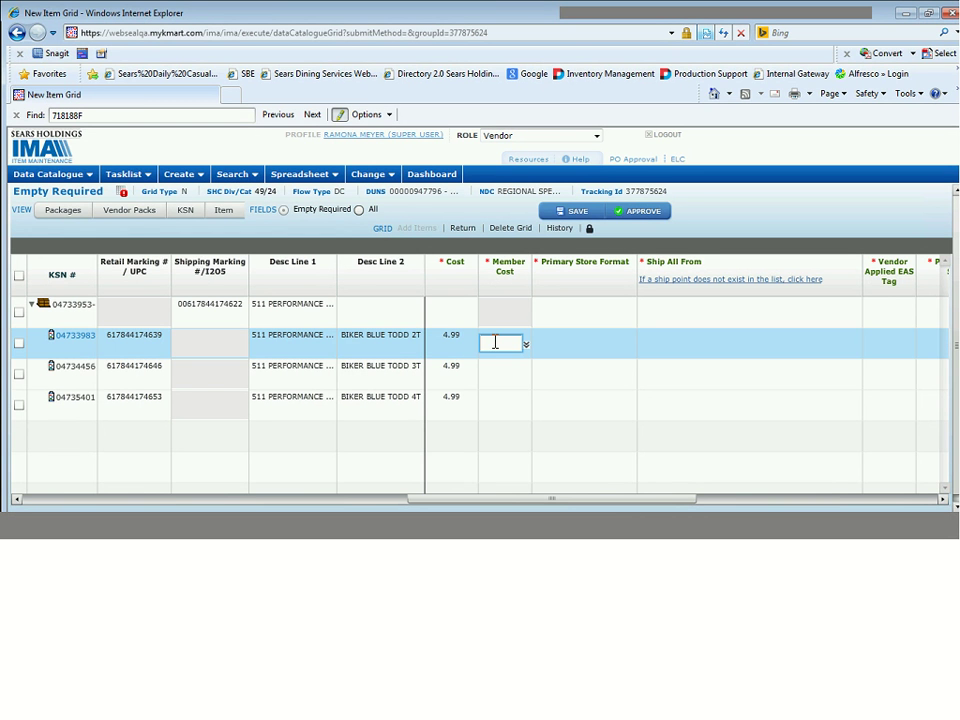
text(4.99)
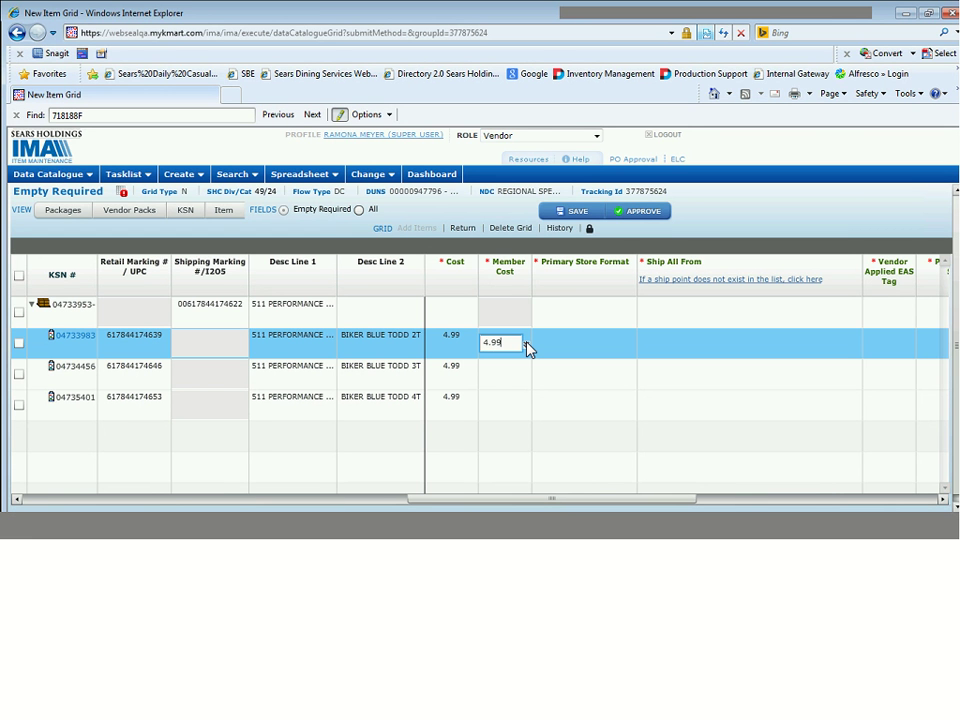
key(Return)
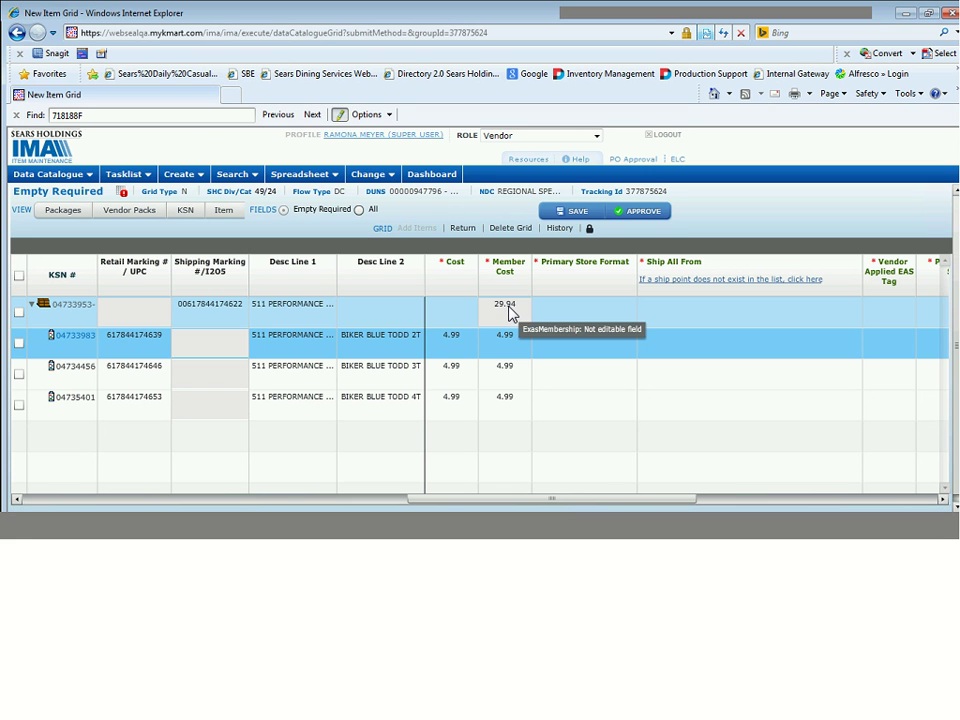
- Set the Cost of the 511 PERFORMANCE package row to 29.94
click(453, 313)
text(2)
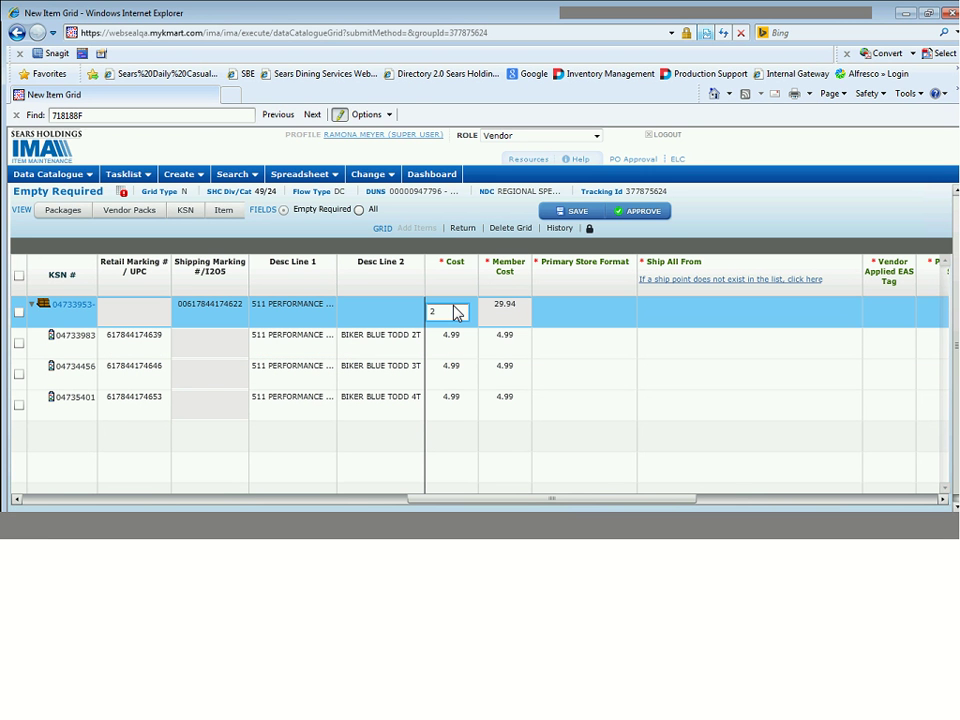
text(9.94)
click(588, 318)
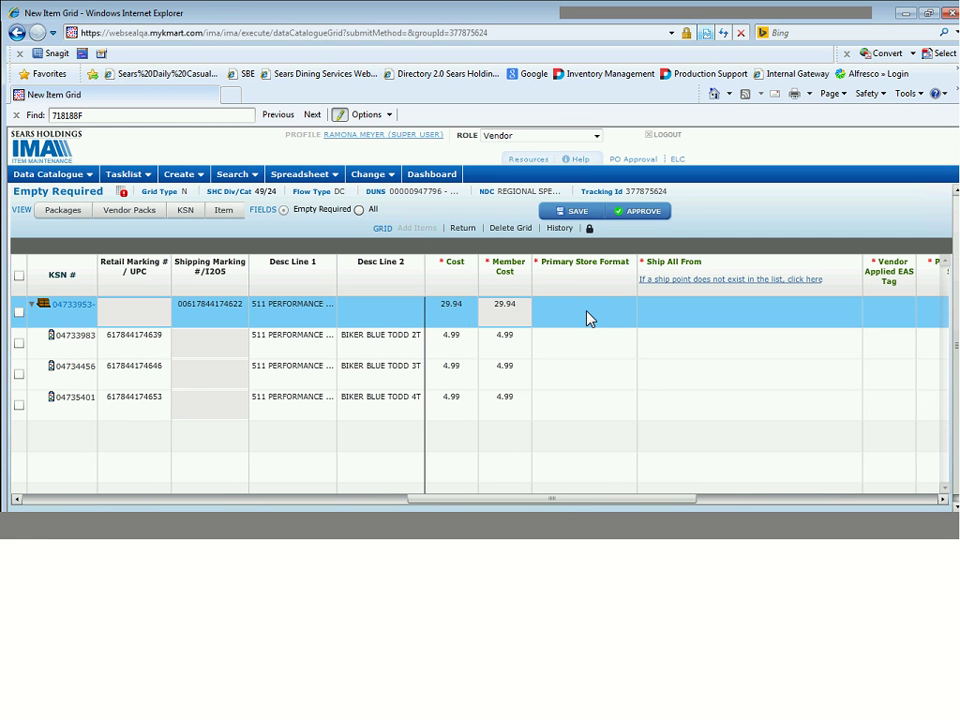
- Choose KMRT-ALL KMART STORES (NO DELETE DATE) as the Primary Store Format of the 511 PERFORMANCE package row
click(613, 319)
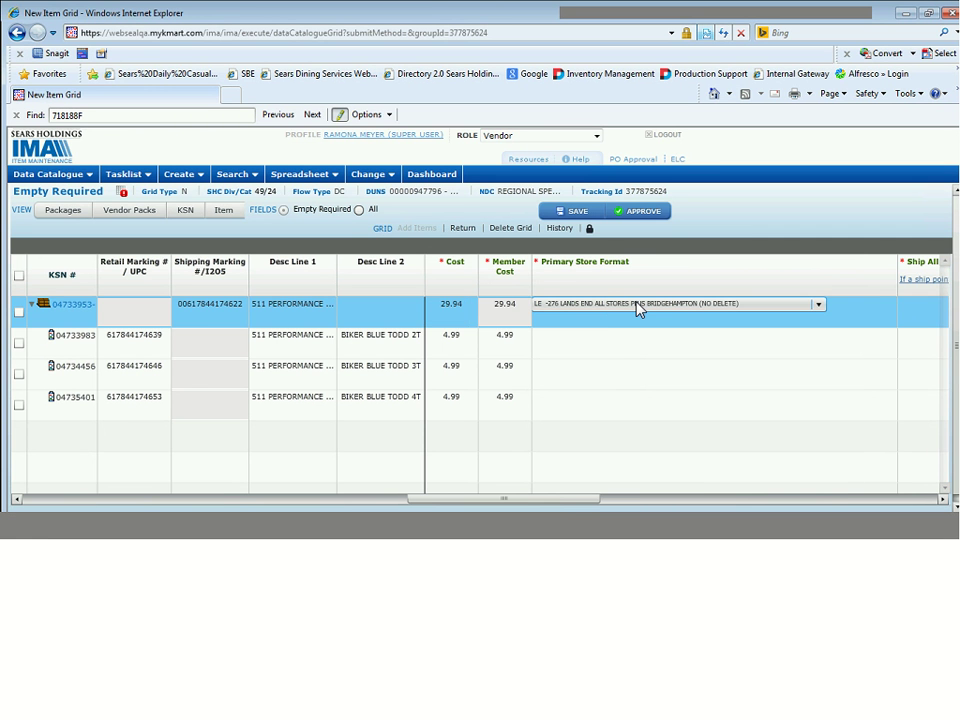
click(639, 307)
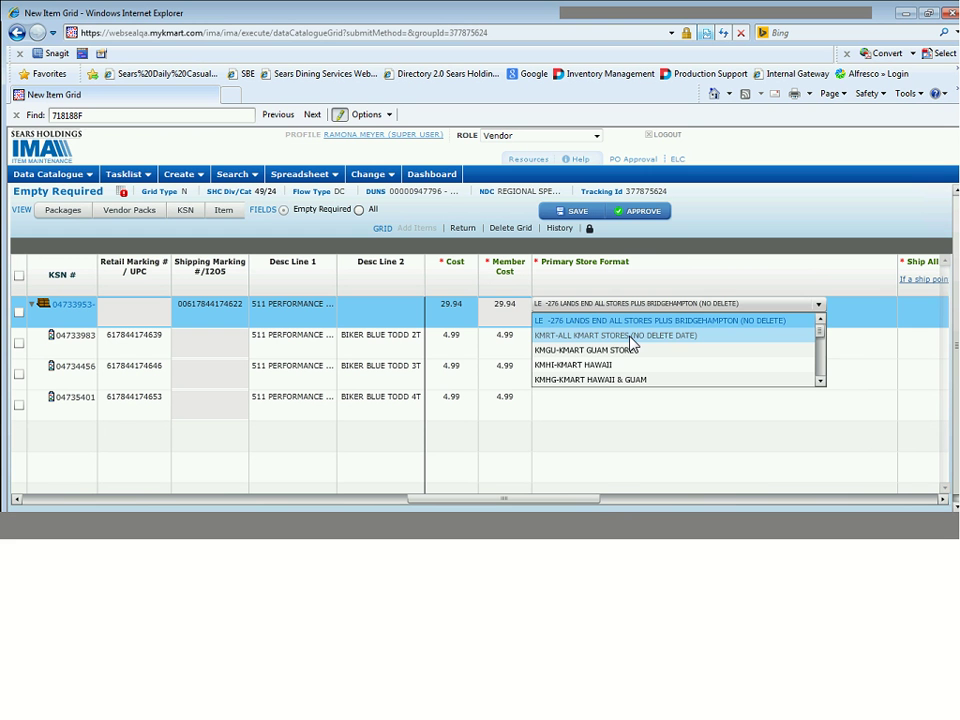
drag(823, 334, 816, 286)
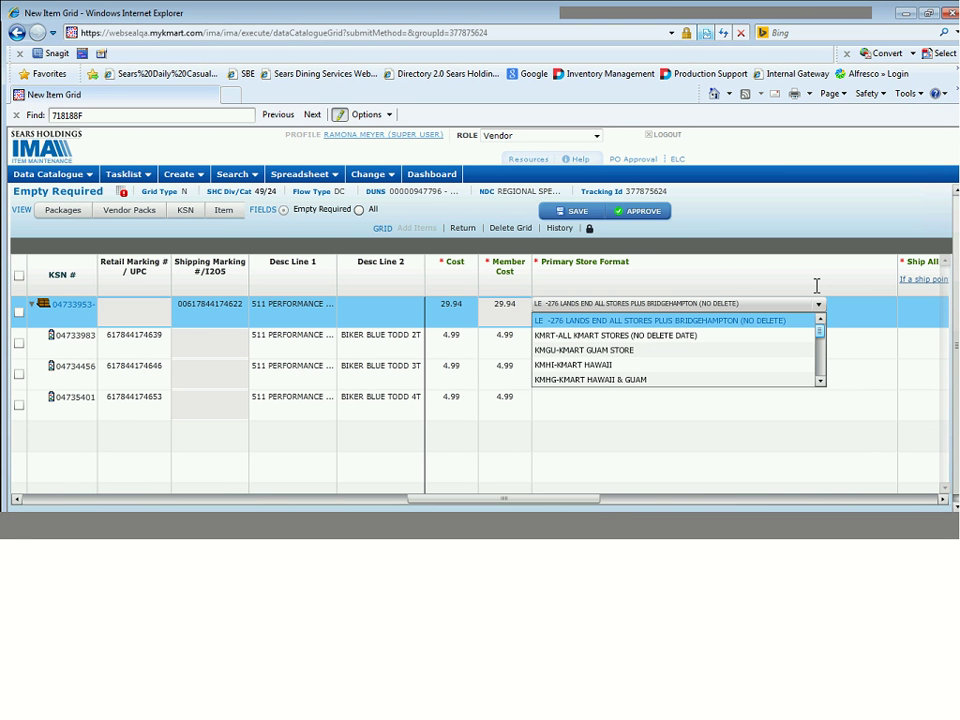
drag(823, 336, 821, 274)
click(683, 336)
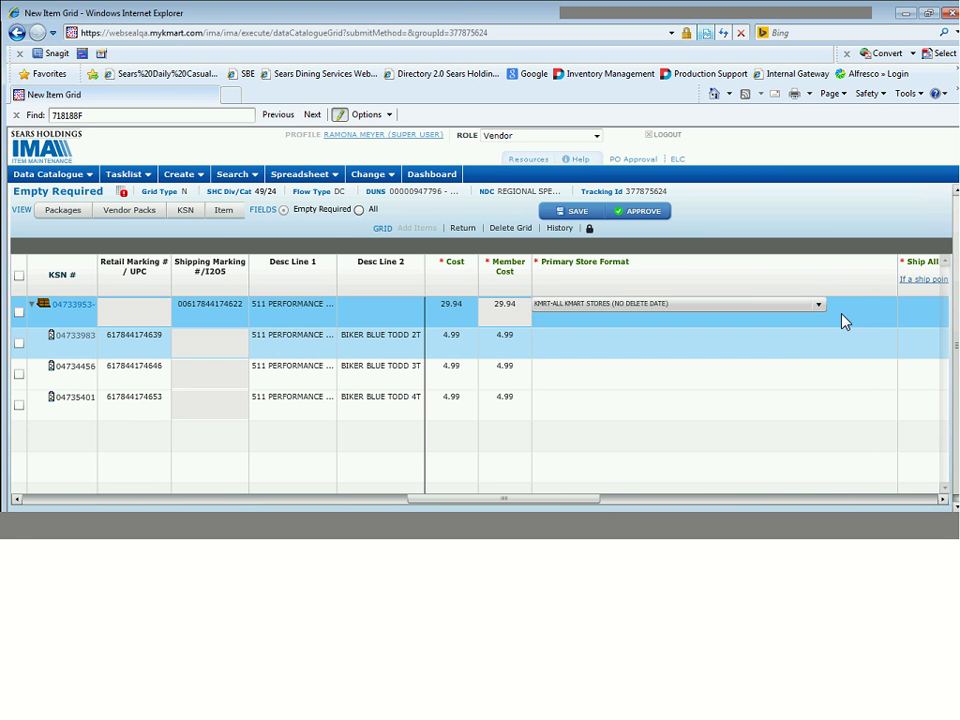
- Choose KMRT-ALL KMART STORES (NO DELETE DATE) as the Primary Store Format of BIKER BLUE TODD 2T and copy it down to the other sizes
click(784, 343)
click(780, 336)
click(766, 366)
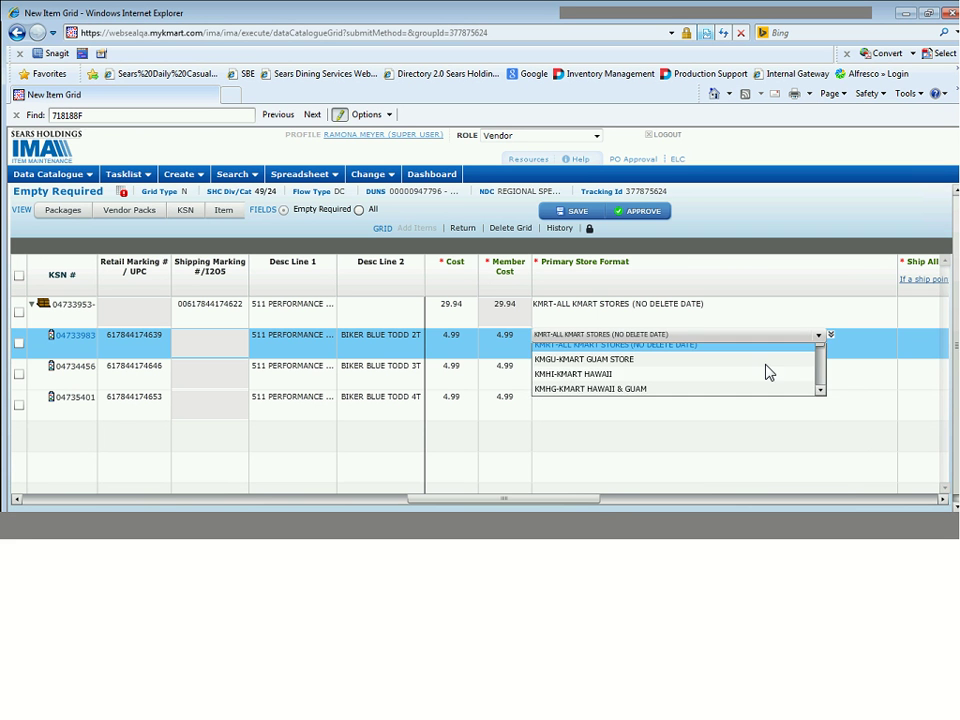
click(833, 335)
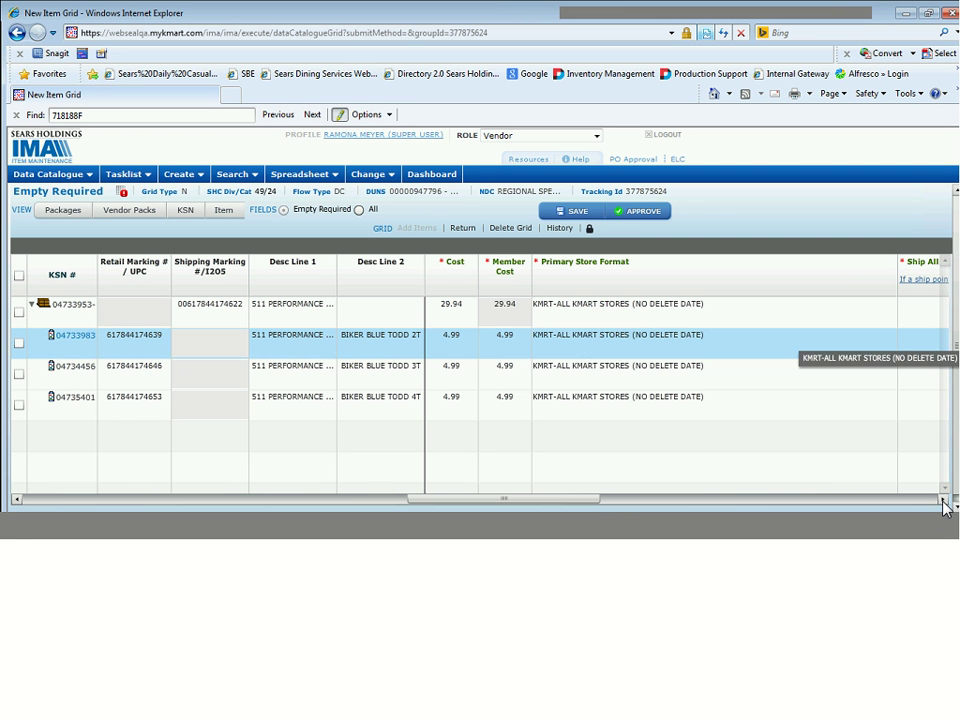
- Choose the Dayton, NJ ship point as Ship All From for the 511 PERFORMANCE package row
click(943, 499)
click(943, 499)
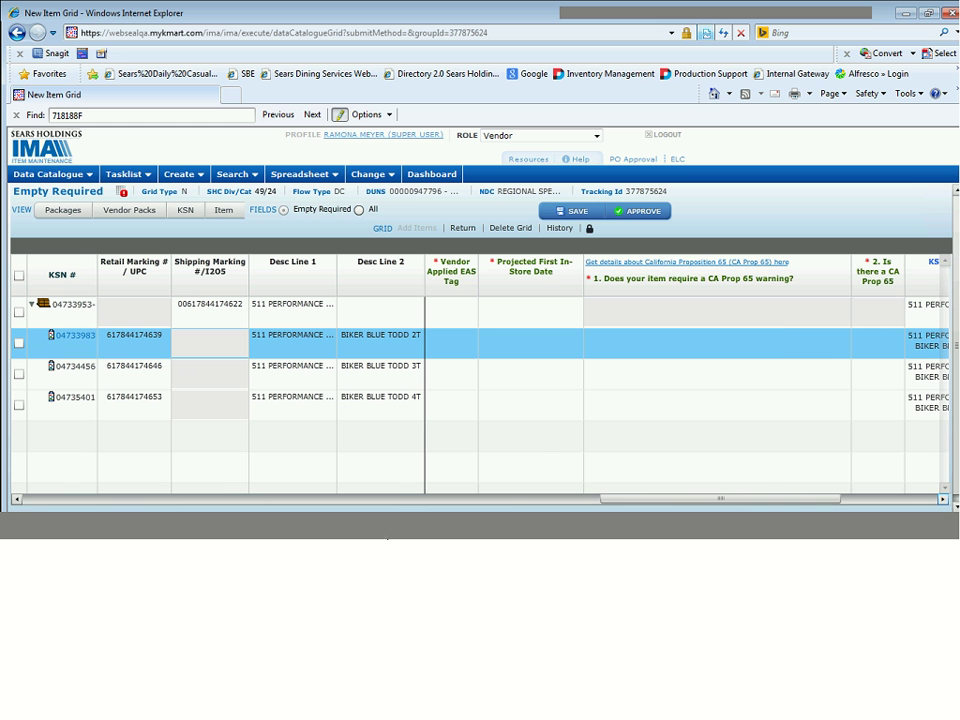
click(16, 499)
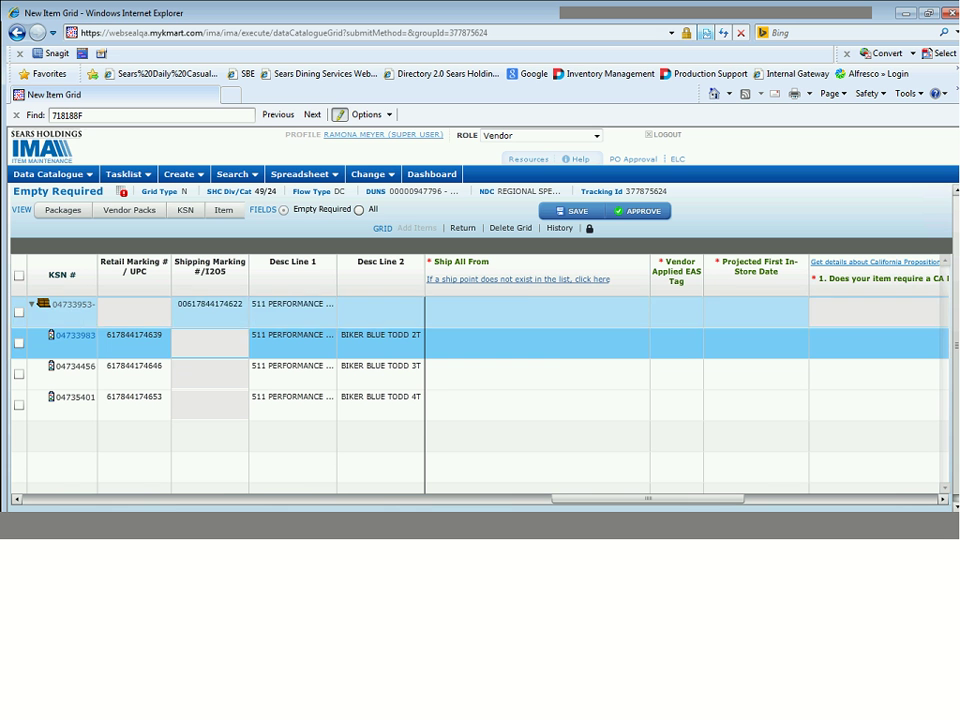
click(556, 318)
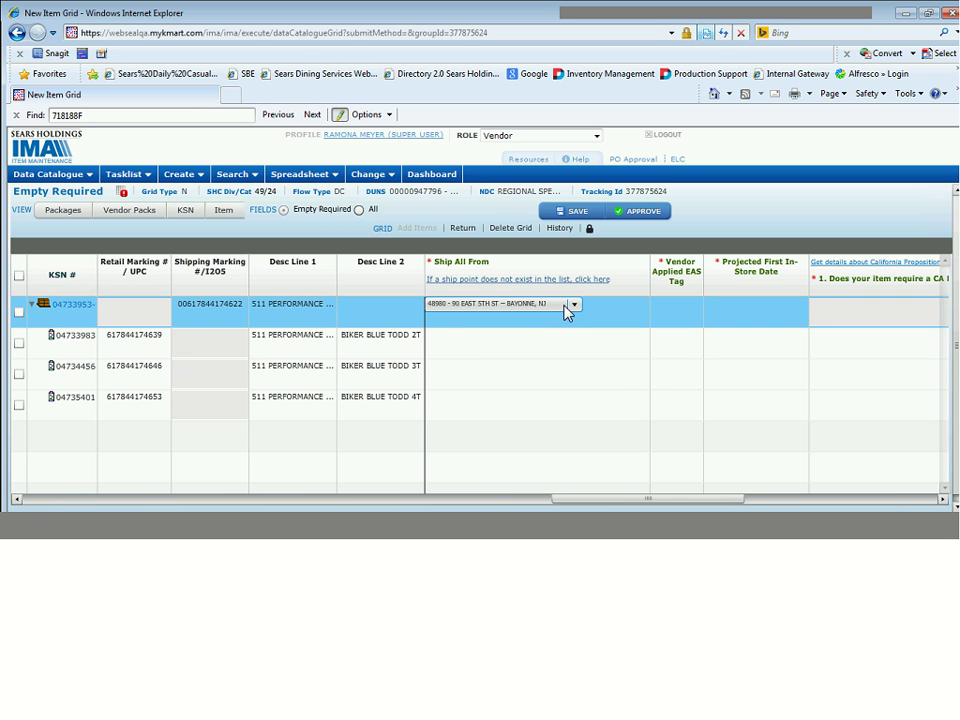
click(564, 306)
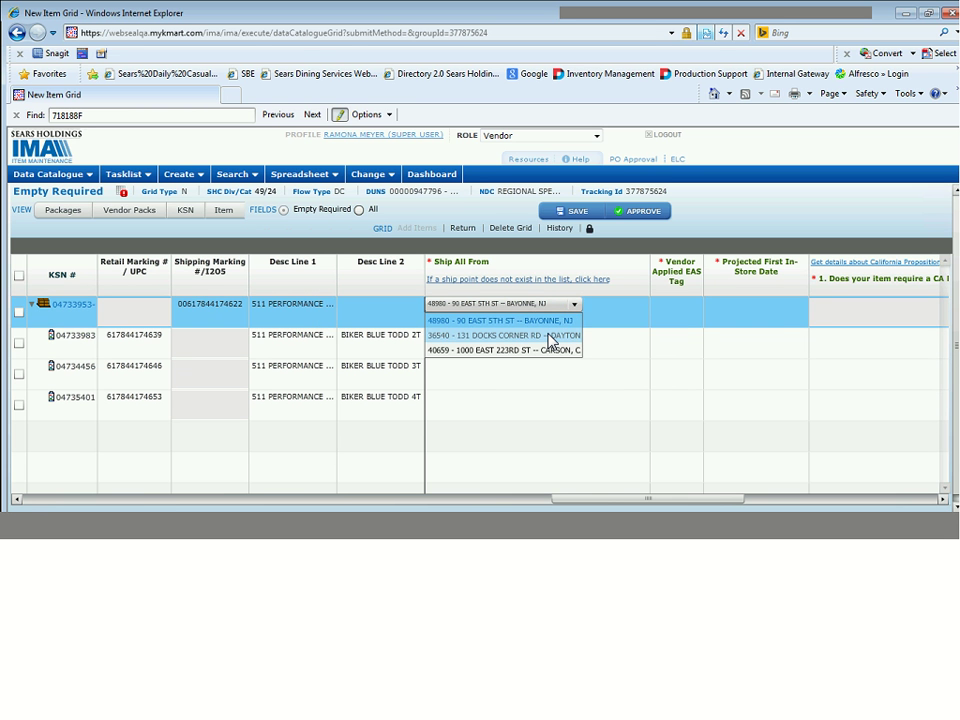
click(548, 335)
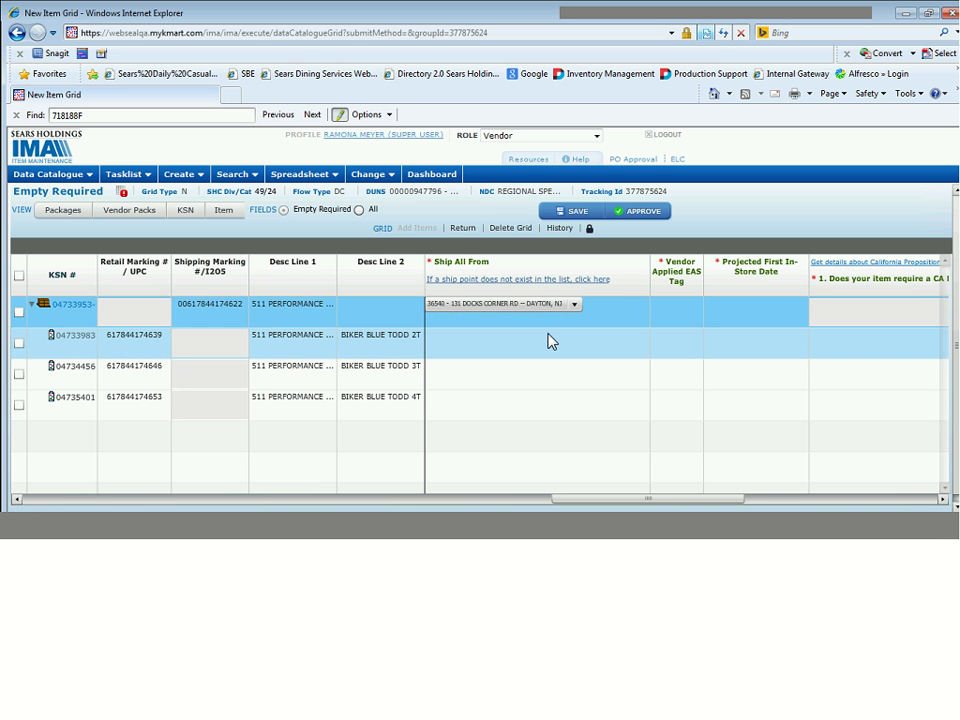
- Choose the Dayton, NJ ship point as Ship All From for BIKER BLUE TODD 2T and copy it down to the other sizes
click(548, 344)
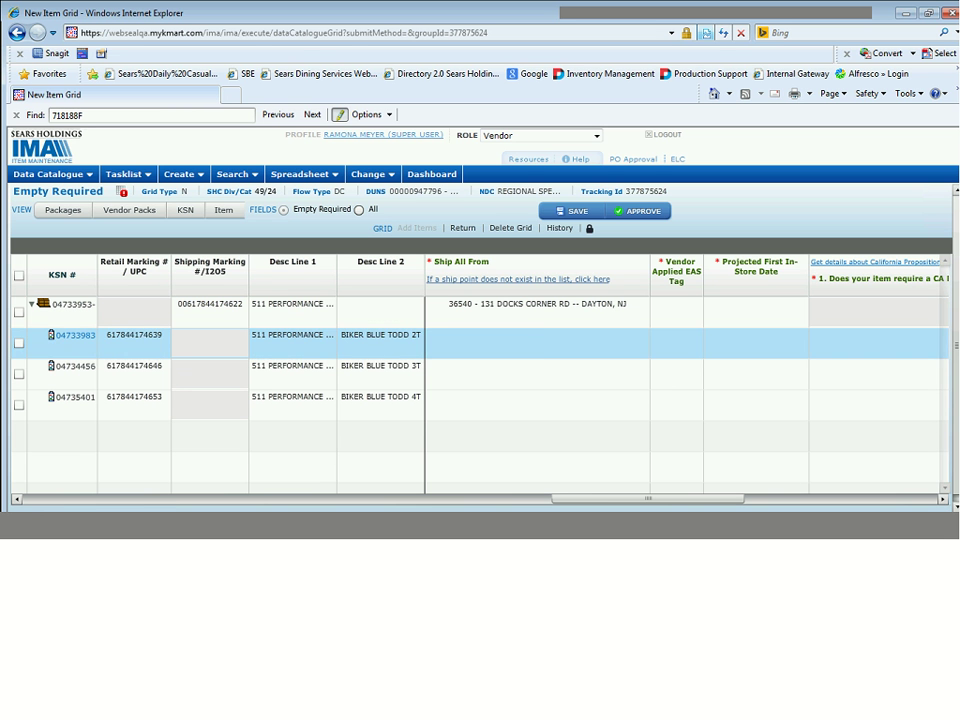
click(555, 347)
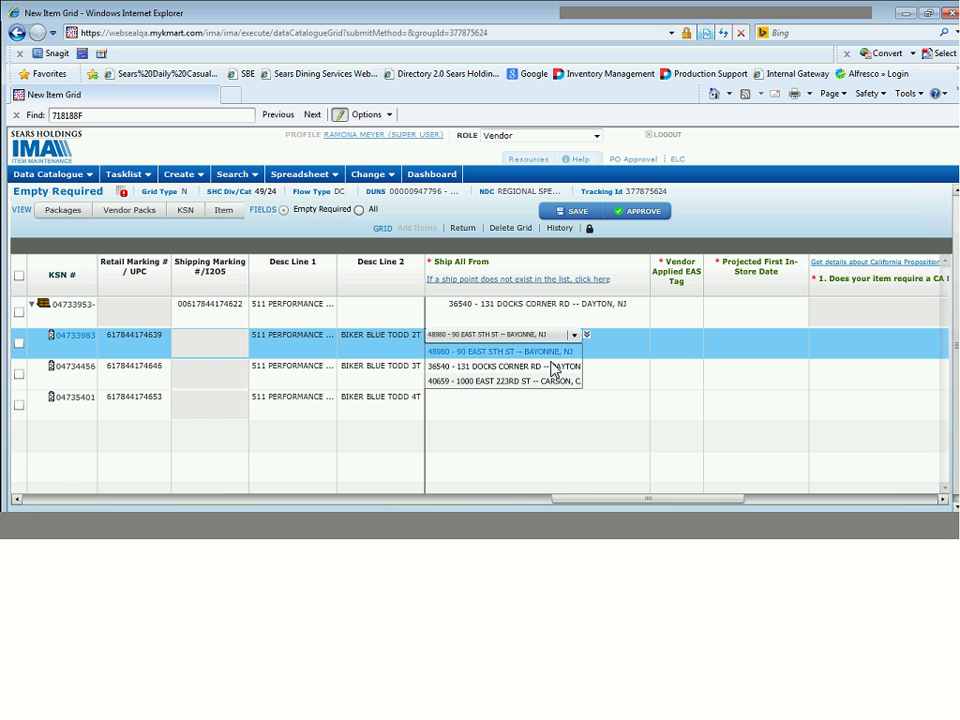
click(555, 368)
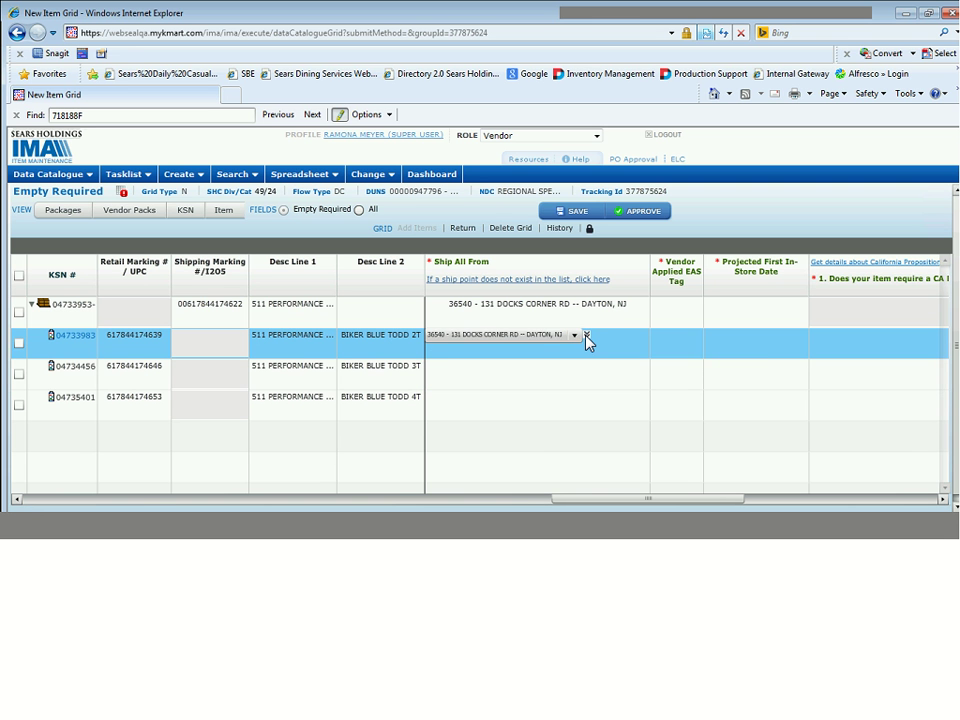
click(587, 337)
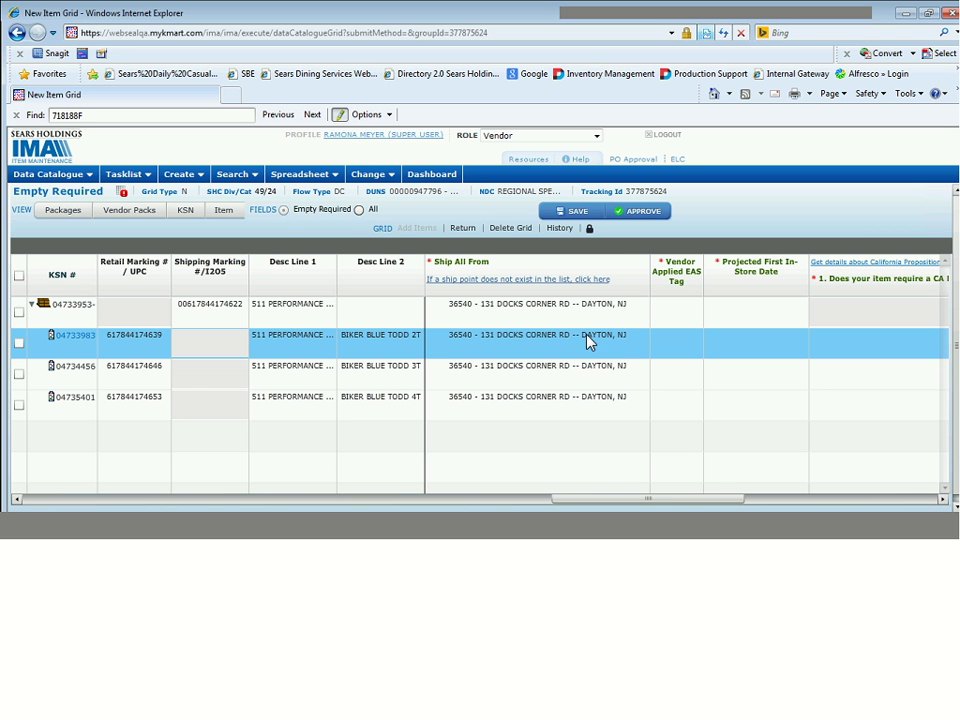
- Save the item grid and review its Vendor Packs fields
click(573, 211)
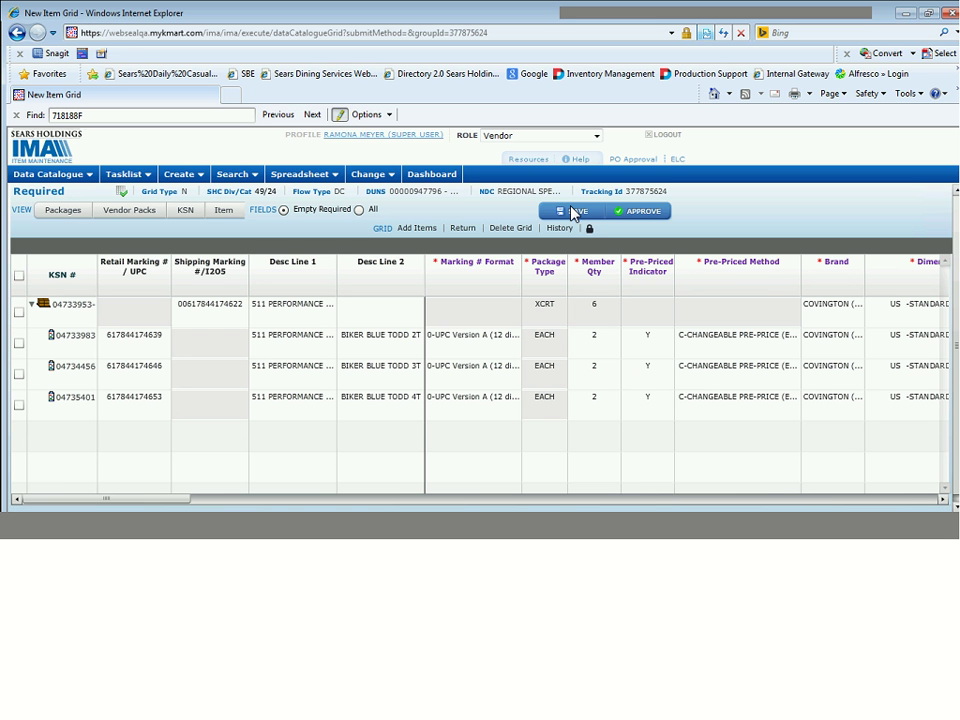
click(131, 214)
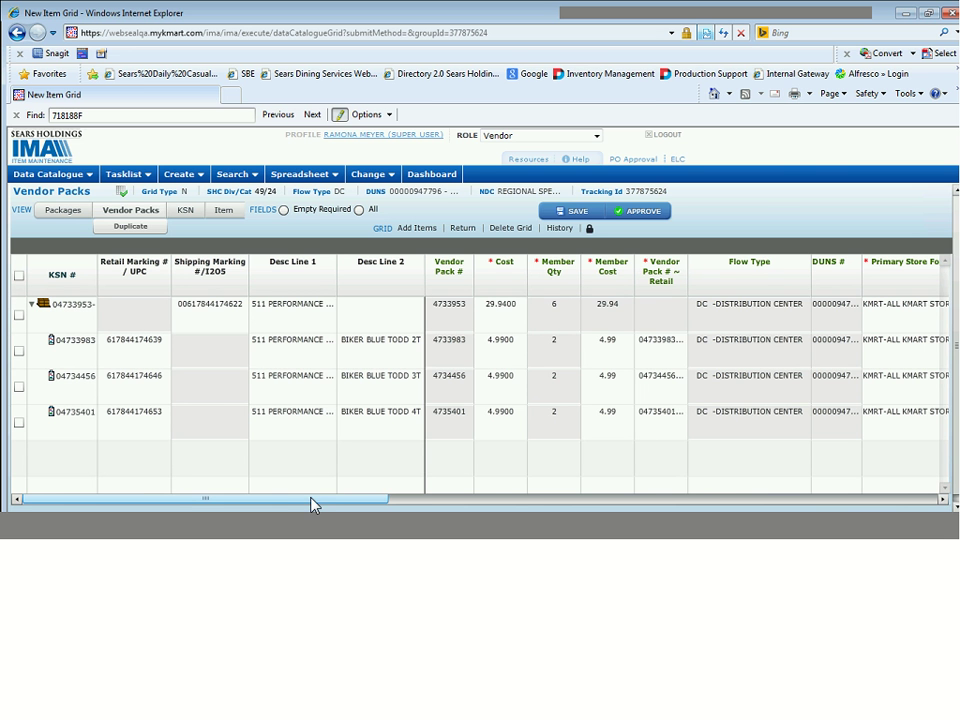
drag(328, 506, 703, 506)
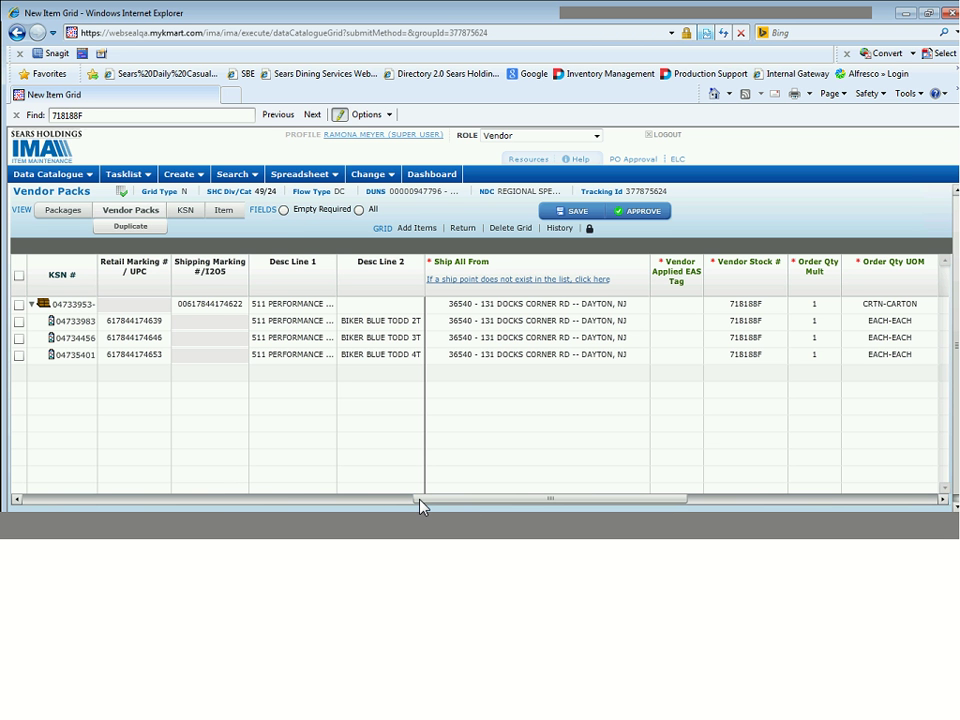
- Show only the empty required fields and set Vendor Applied EAS Tag of the 511 PERFORMANCE package row to No
click(285, 211)
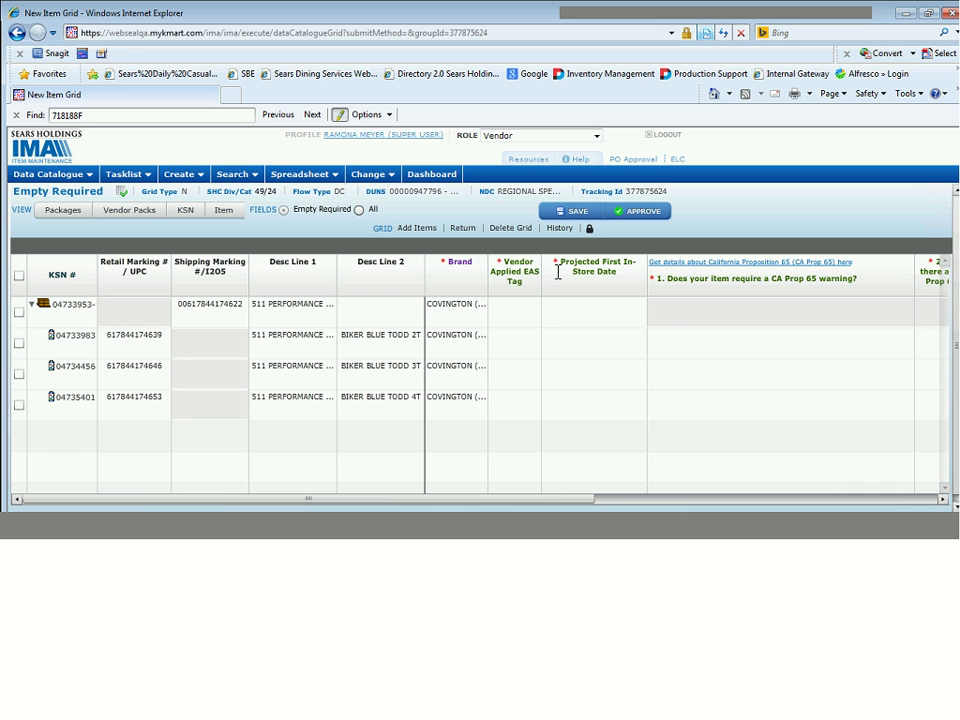
drag(555, 499, 879, 504)
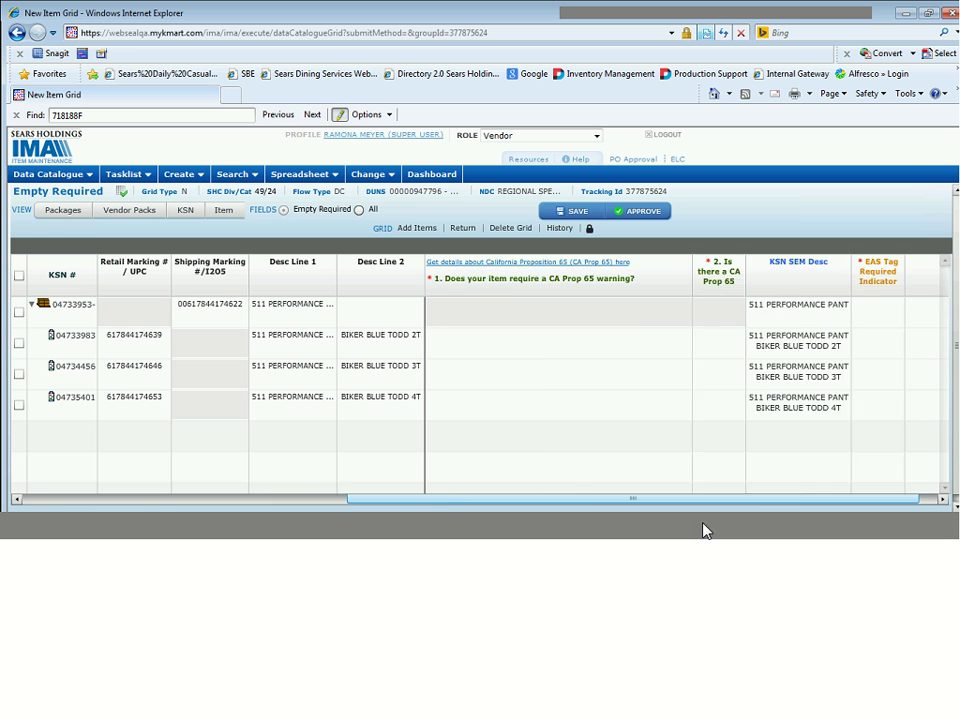
drag(782, 498, 458, 498)
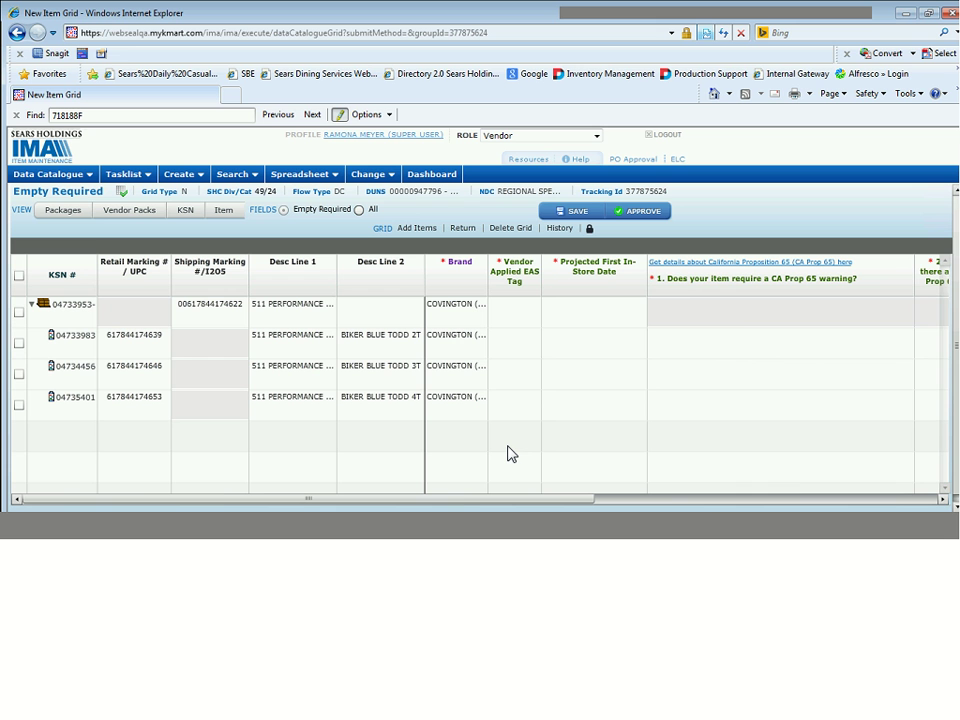
click(520, 320)
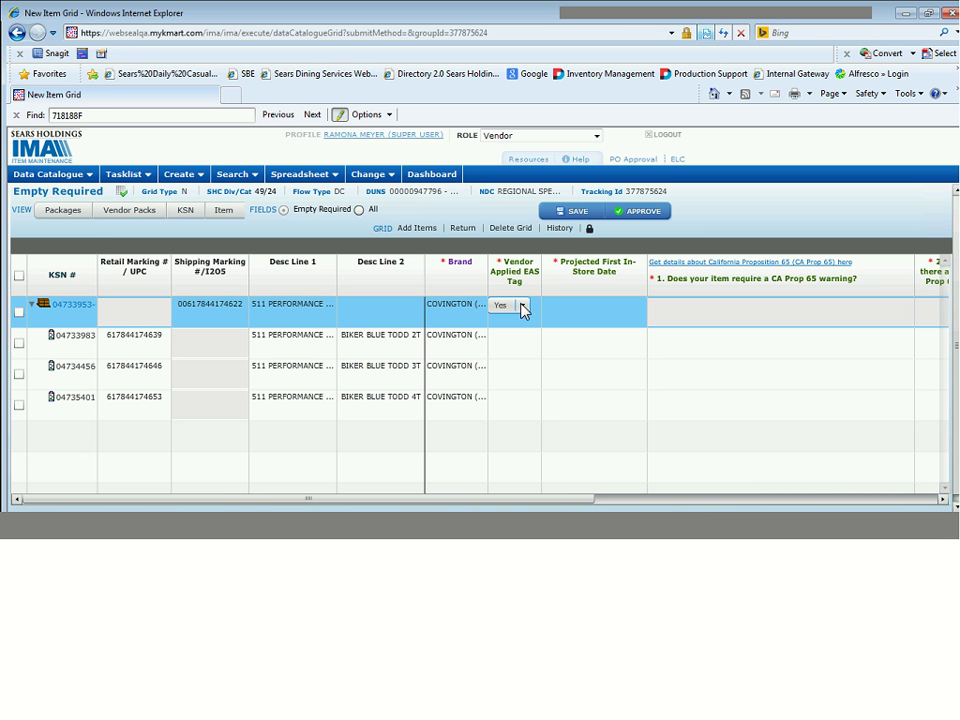
click(522, 306)
click(512, 346)
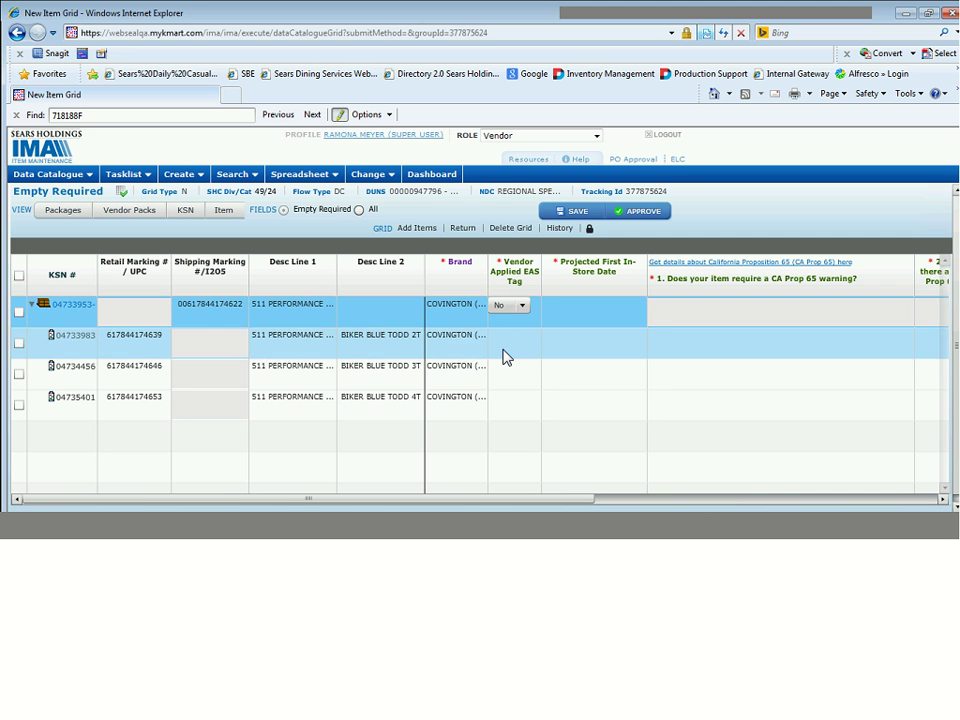
- Set Vendor Applied EAS Tag of BIKER BLUE TODD 2T to No and copy it down to the other sizes
click(506, 350)
click(522, 342)
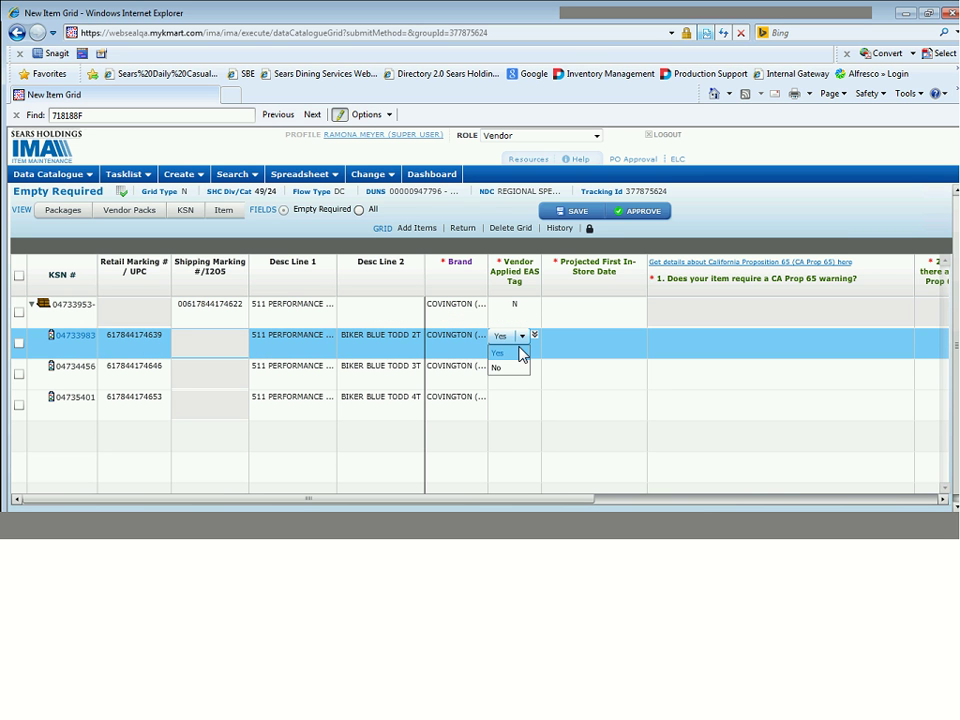
click(531, 364)
click(534, 339)
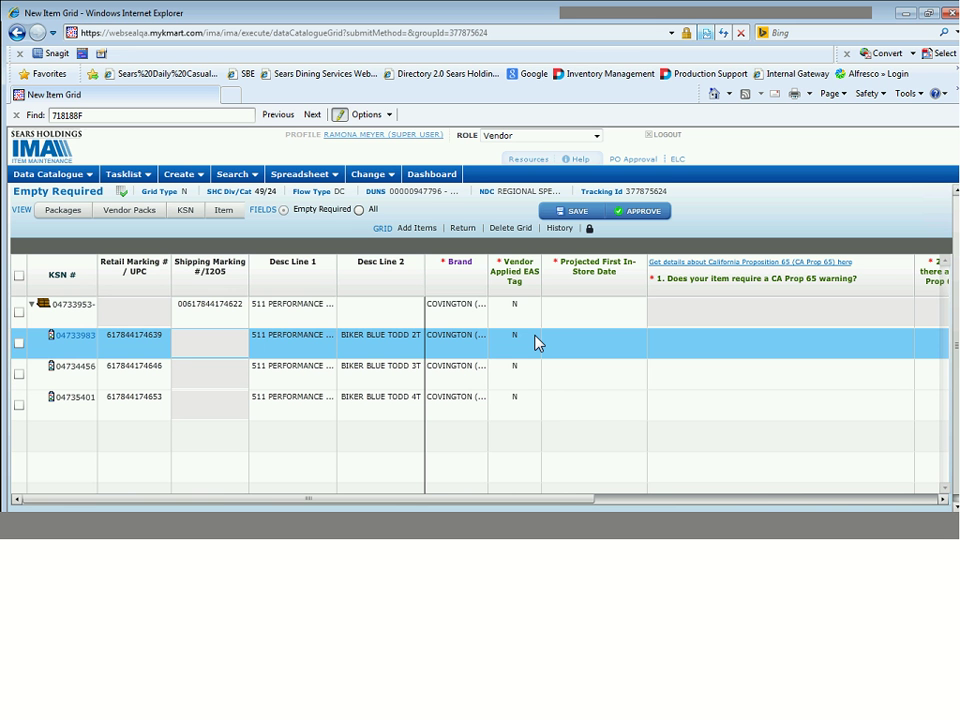
- Set the Projected First In-Store Date of the 511 PERFORMANCE package row to 11/30/2016
click(600, 317)
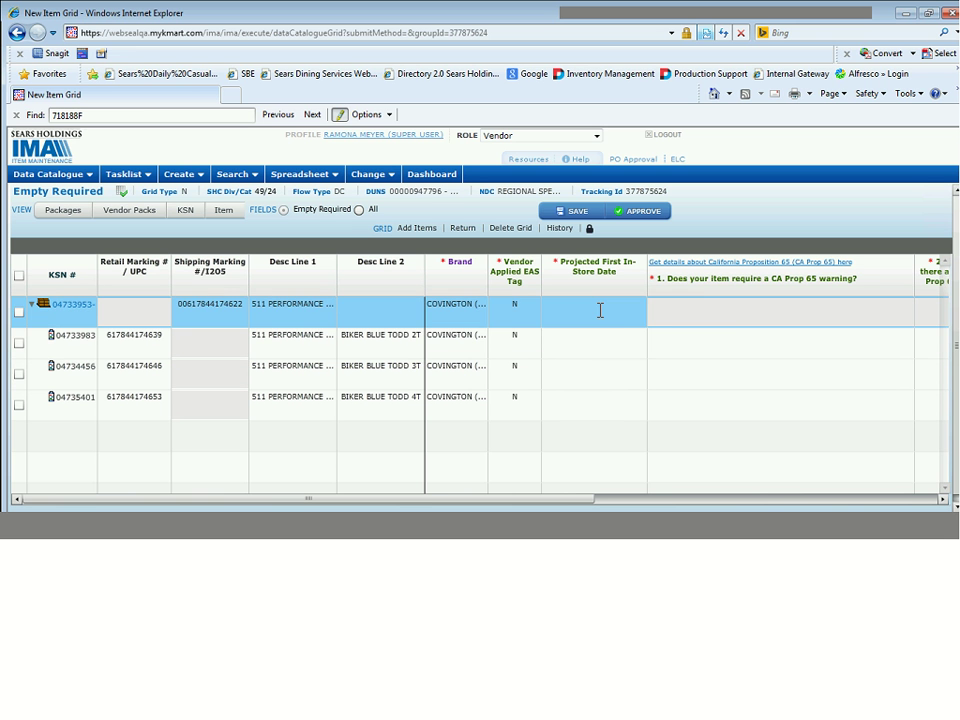
click(600, 310)
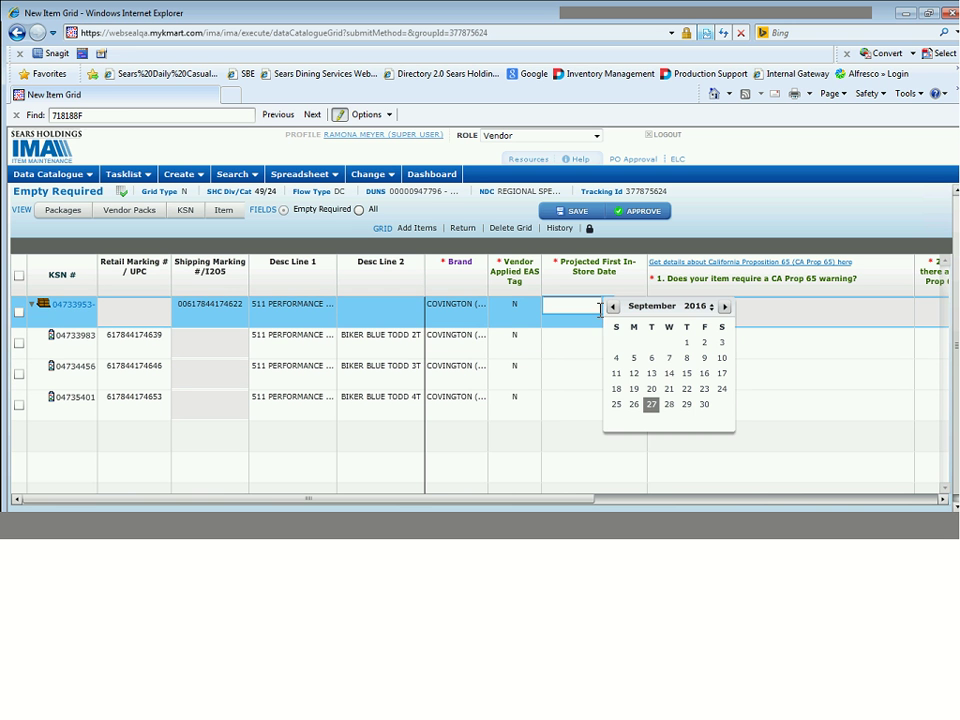
click(725, 307)
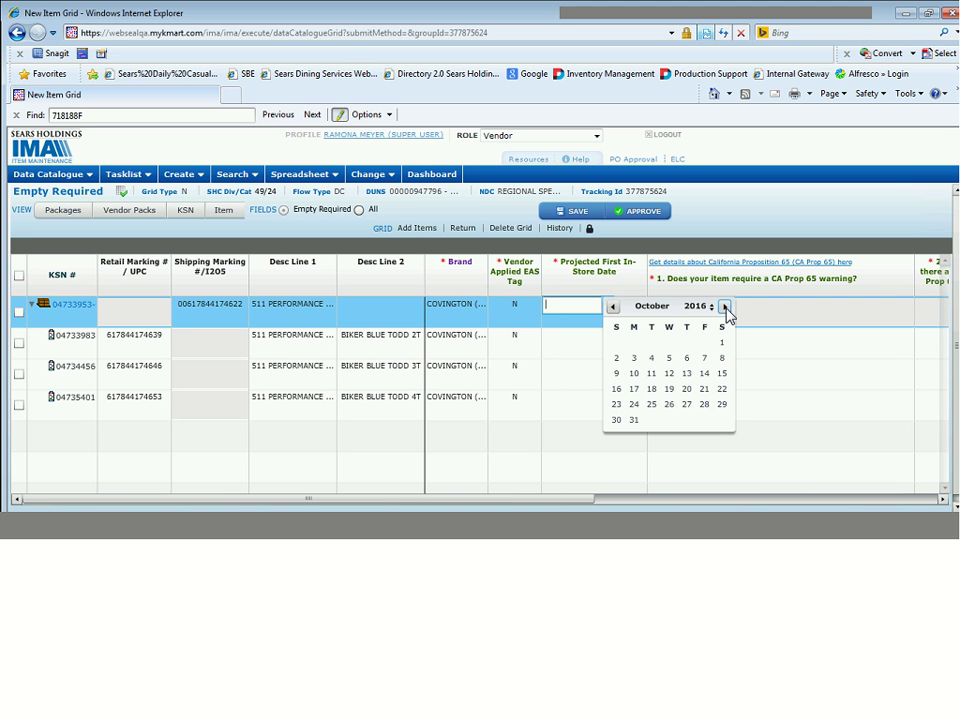
click(725, 307)
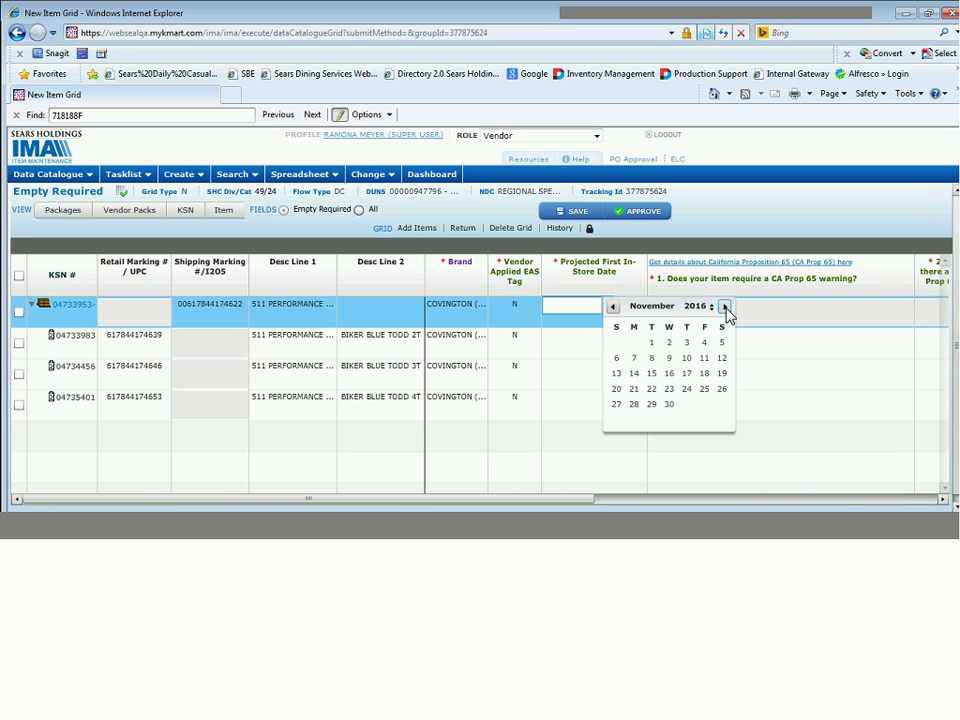
click(675, 411)
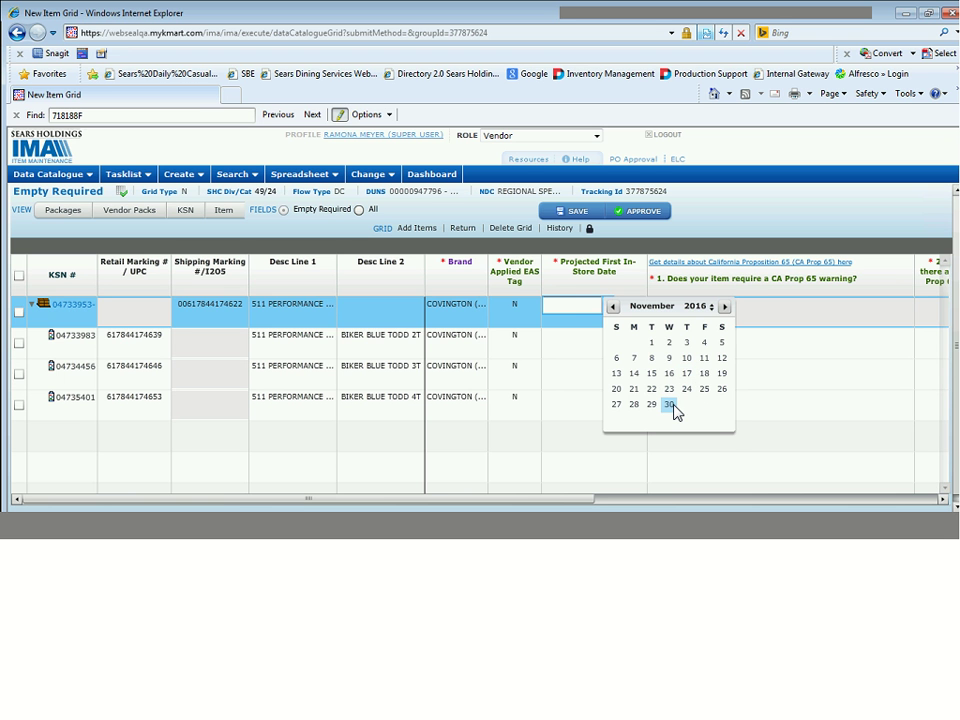
- Set the Projected First In-Store Date of BIKER BLUE TODD 2T to 11/30/2016 and copy it down to the other sizes
click(589, 334)
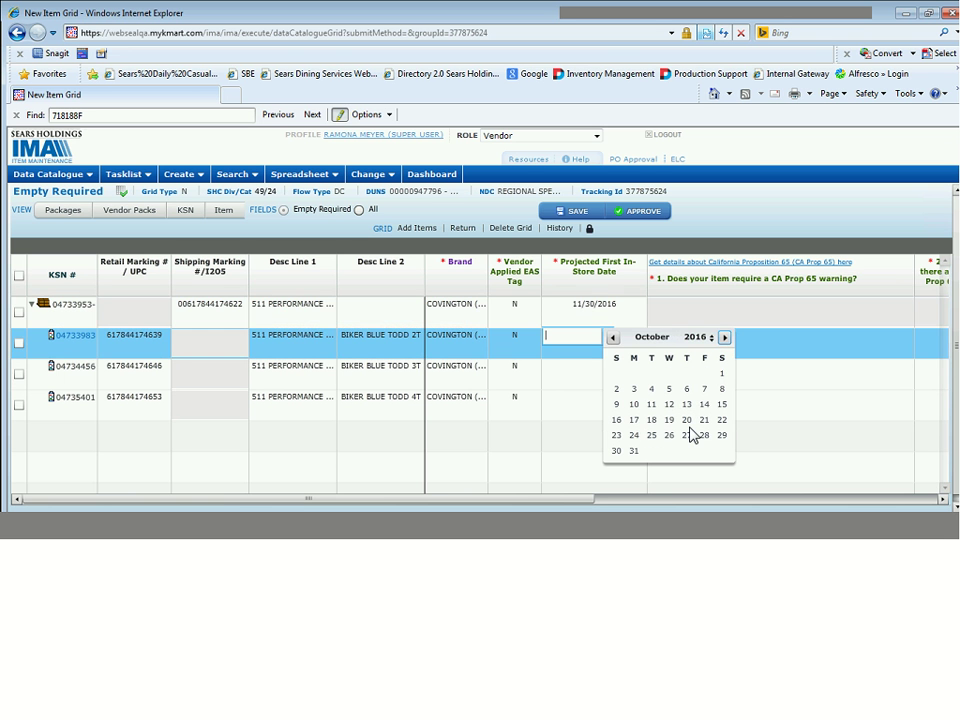
click(725, 340)
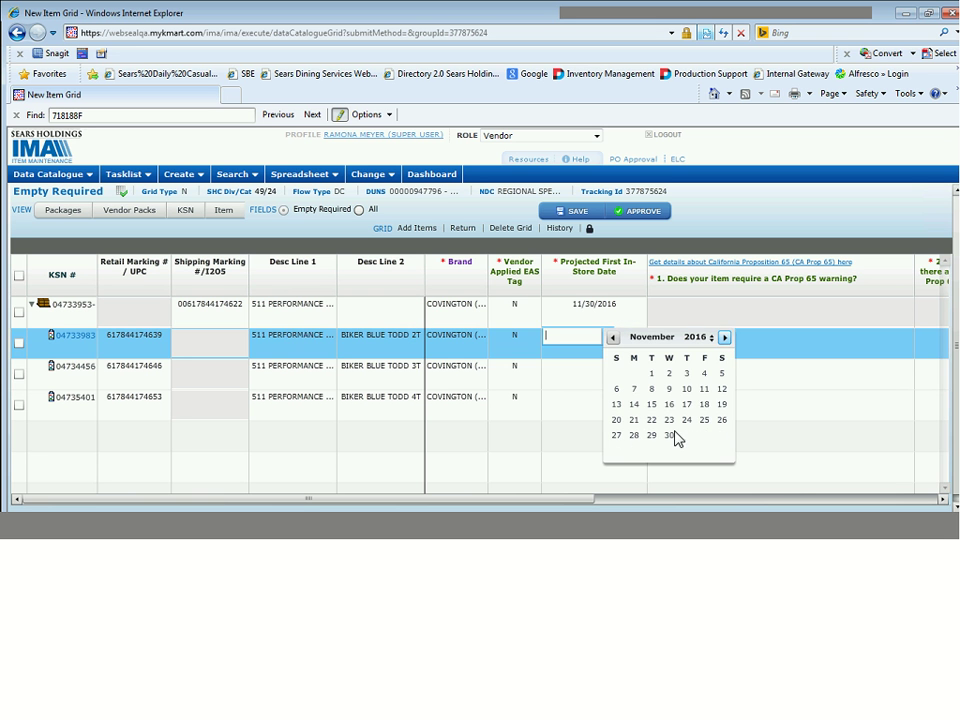
click(617, 336)
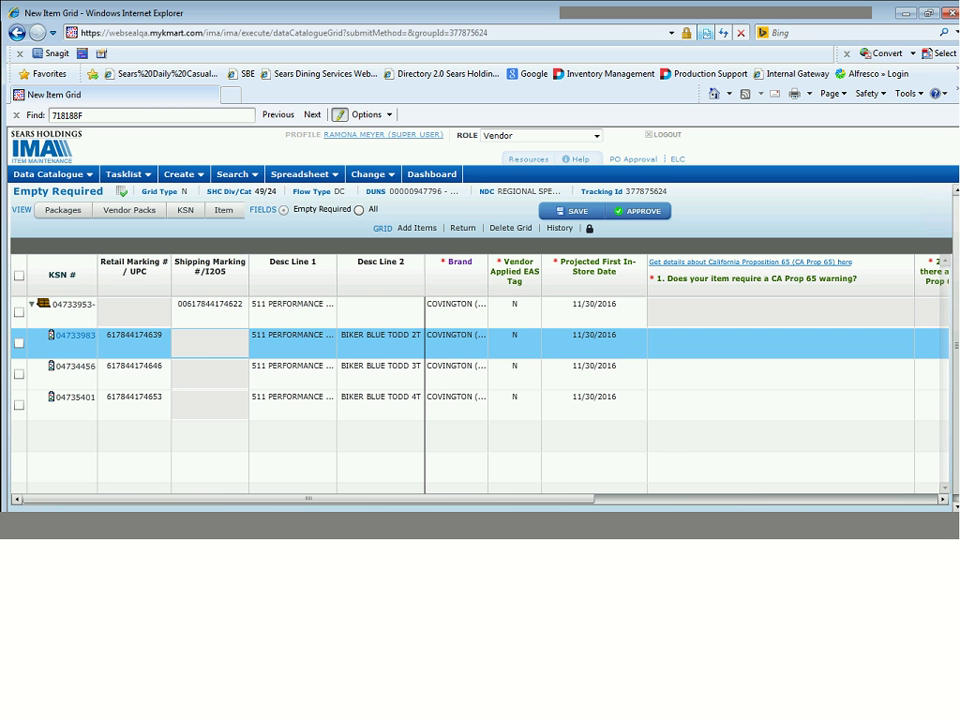
- Set the CA Prop 65 warning question of BIKER BLUE TODD 2T to "Tested - Does not contain any CA Prop65 chemicals" and copy it down
click(943, 499)
click(943, 499)
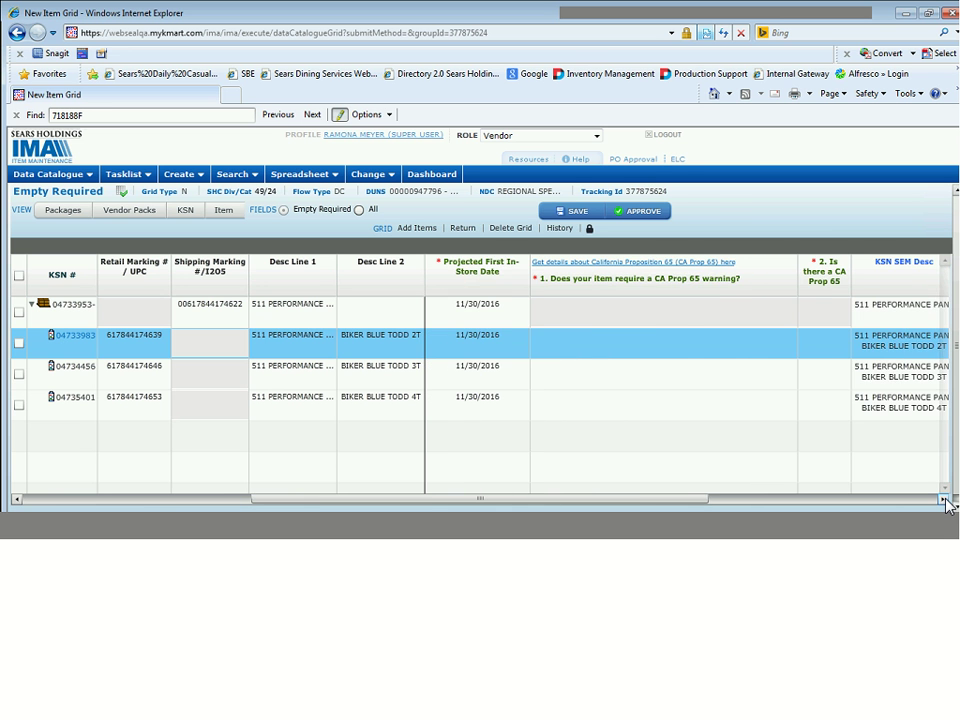
click(943, 499)
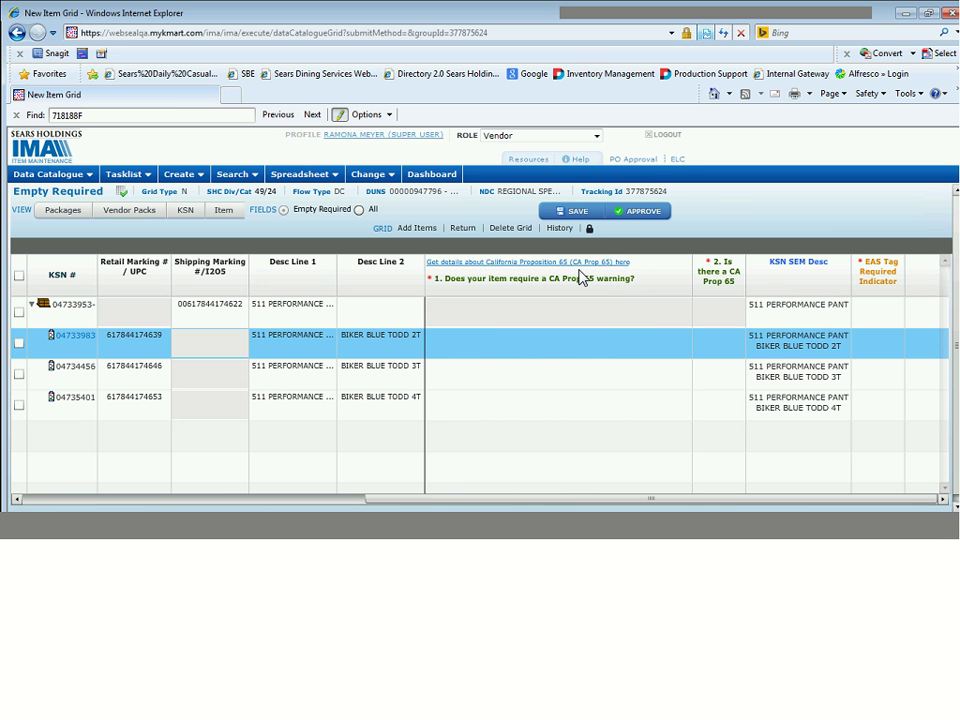
mouse_move(557, 278)
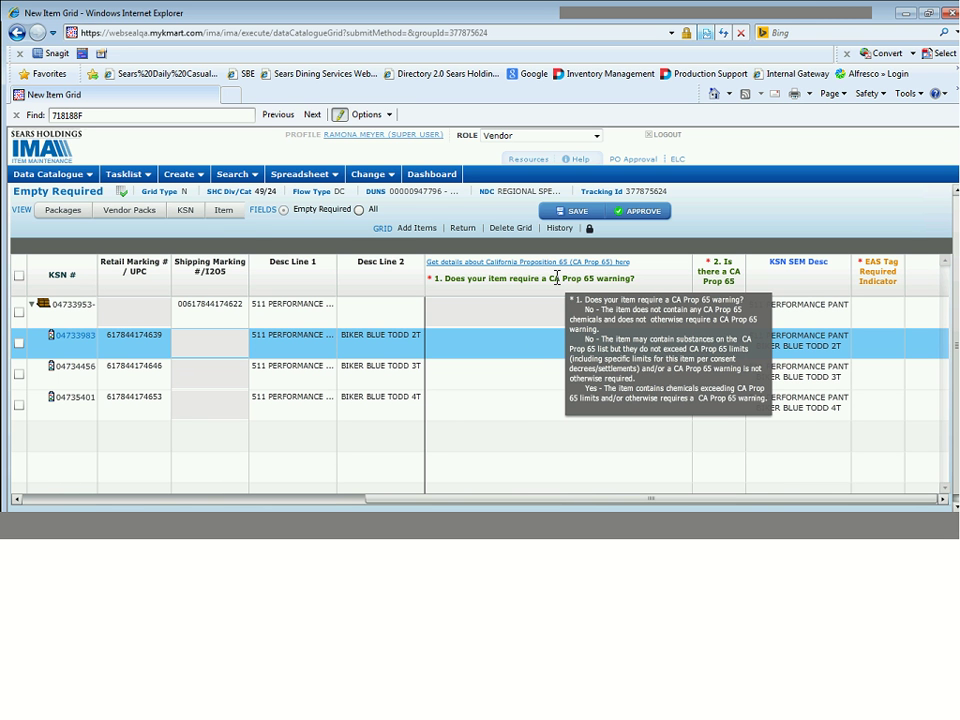
click(566, 348)
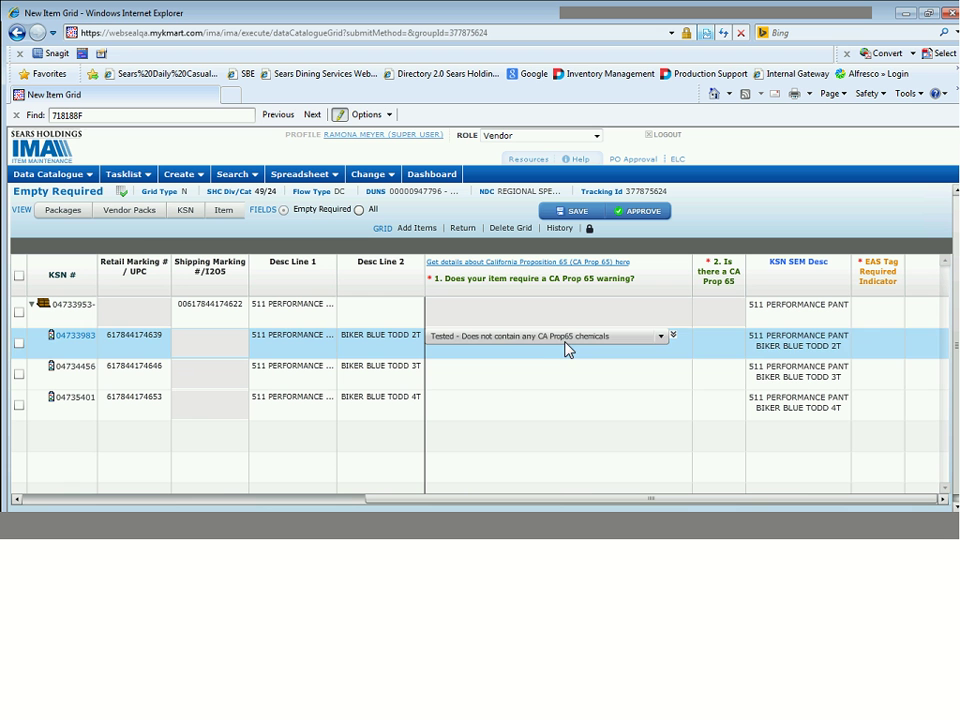
click(573, 347)
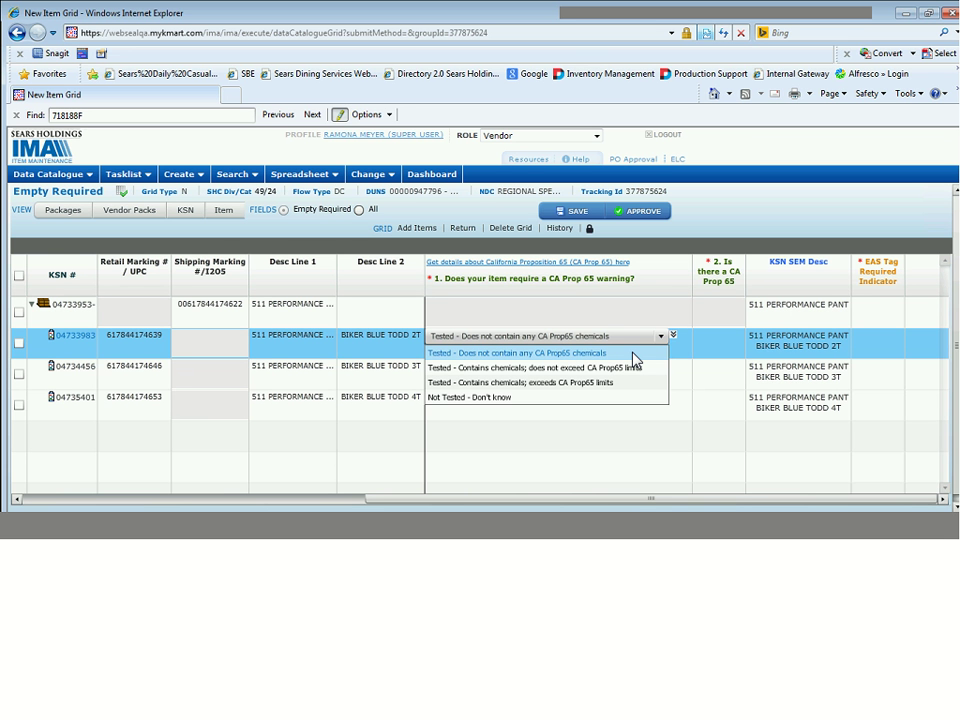
click(634, 356)
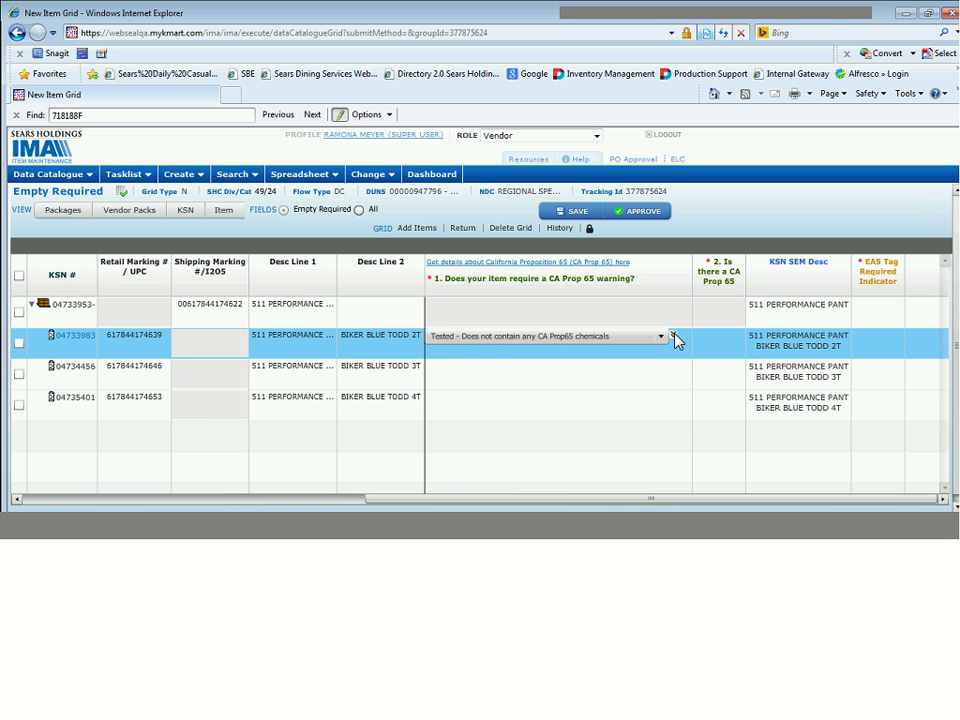
click(675, 335)
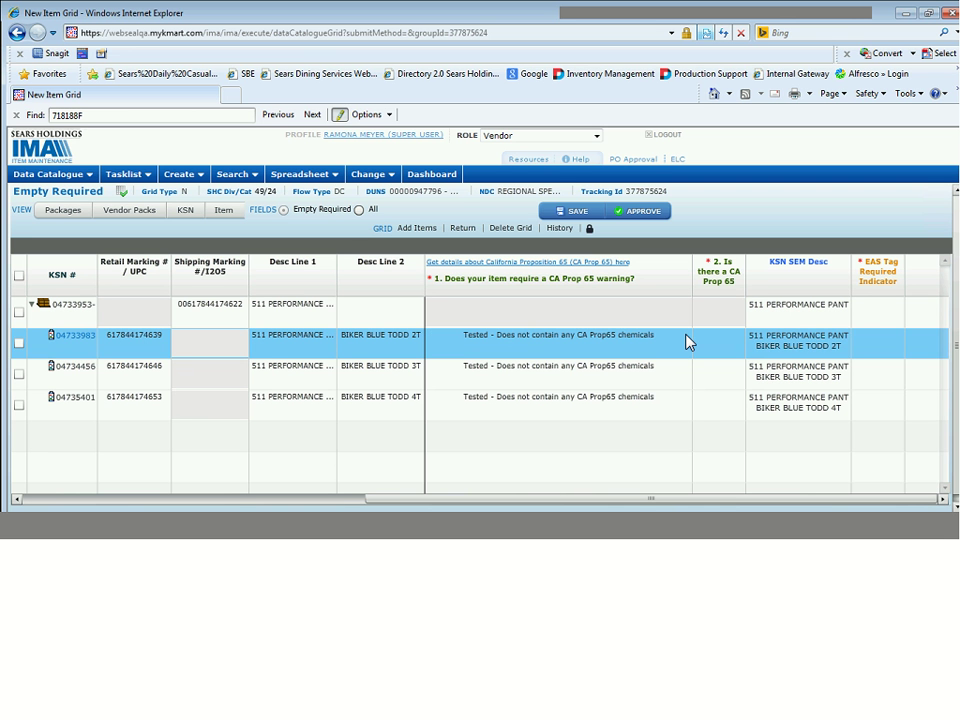
- Set the CA Prop 65 warning label question of BIKER BLUE TODD 2T to No and copy it down to the other sizes
click(718, 345)
click(720, 342)
click(714, 369)
click(739, 336)
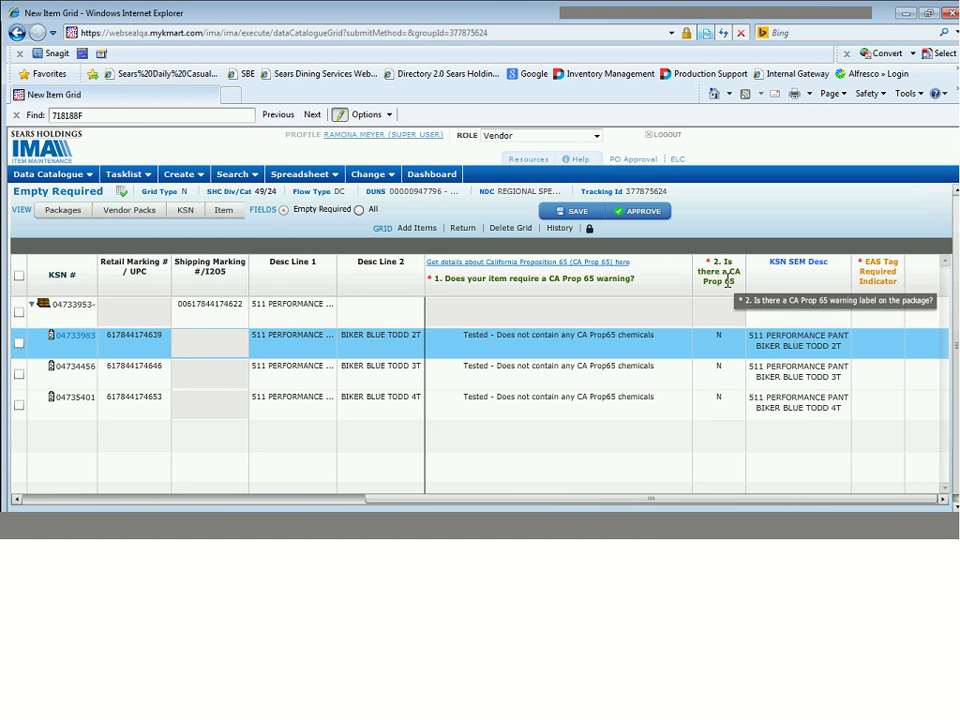
- Set EAS Tag Required Indicator to No for the 511 PERFORMANCE package row and BIKER BLUE TODD 2T, copying it down to the other sizes
click(884, 314)
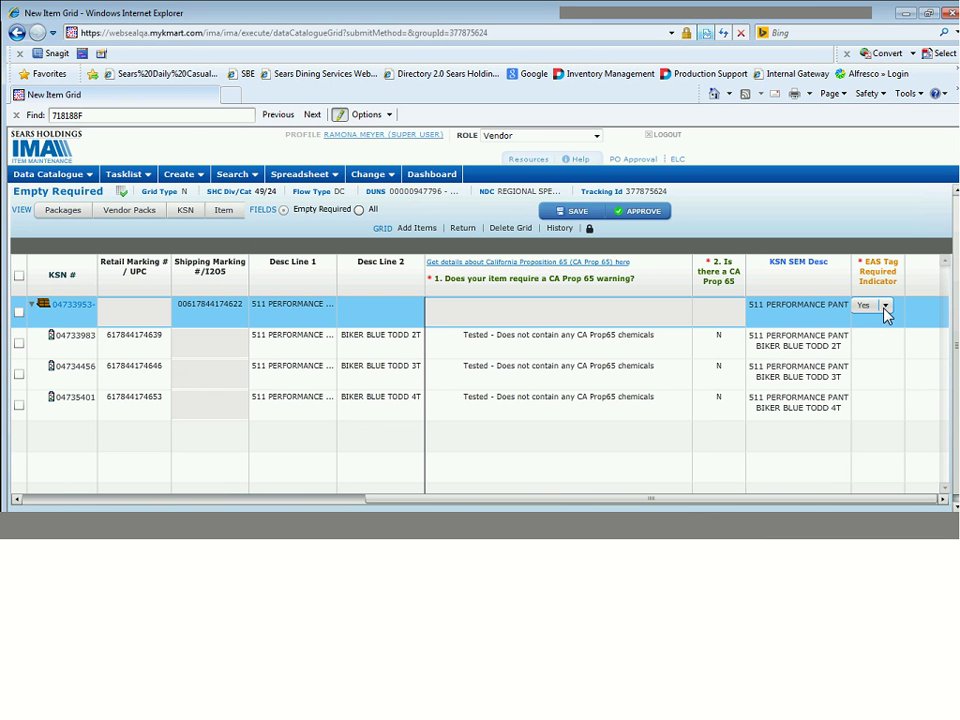
click(884, 312)
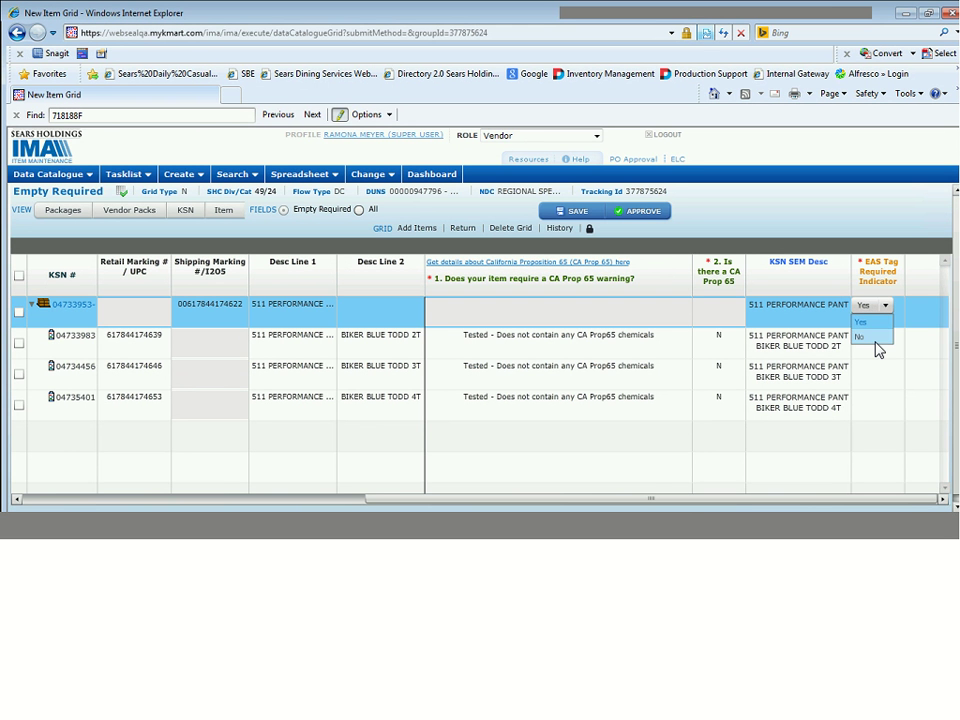
click(877, 338)
click(871, 350)
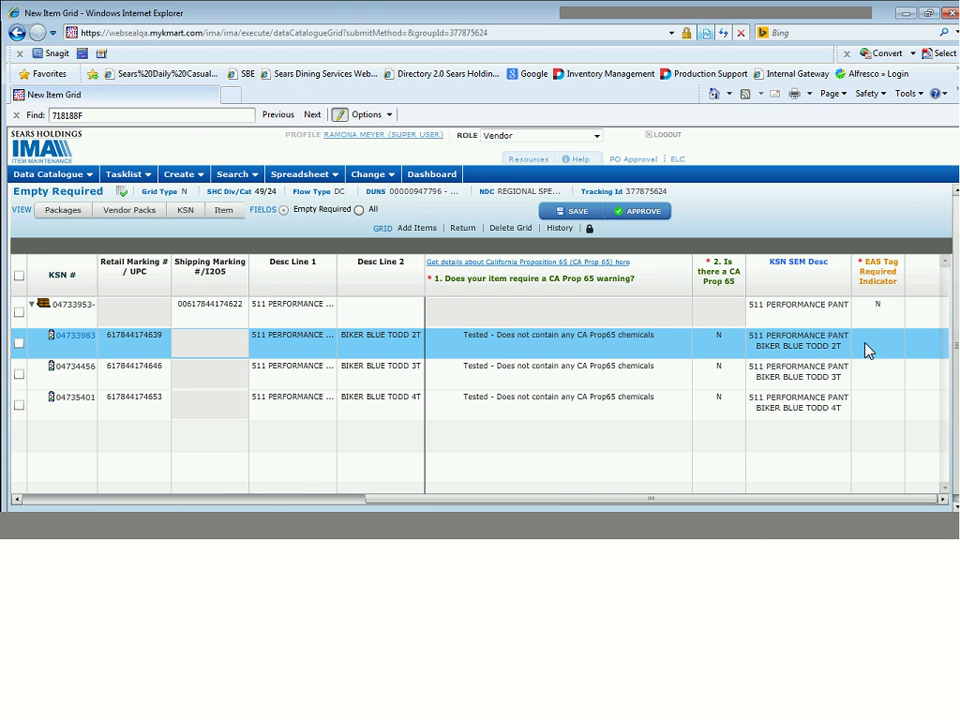
click(868, 340)
click(865, 369)
click(898, 336)
- Approve the completed item grid and reopen it from Grid History
click(640, 211)
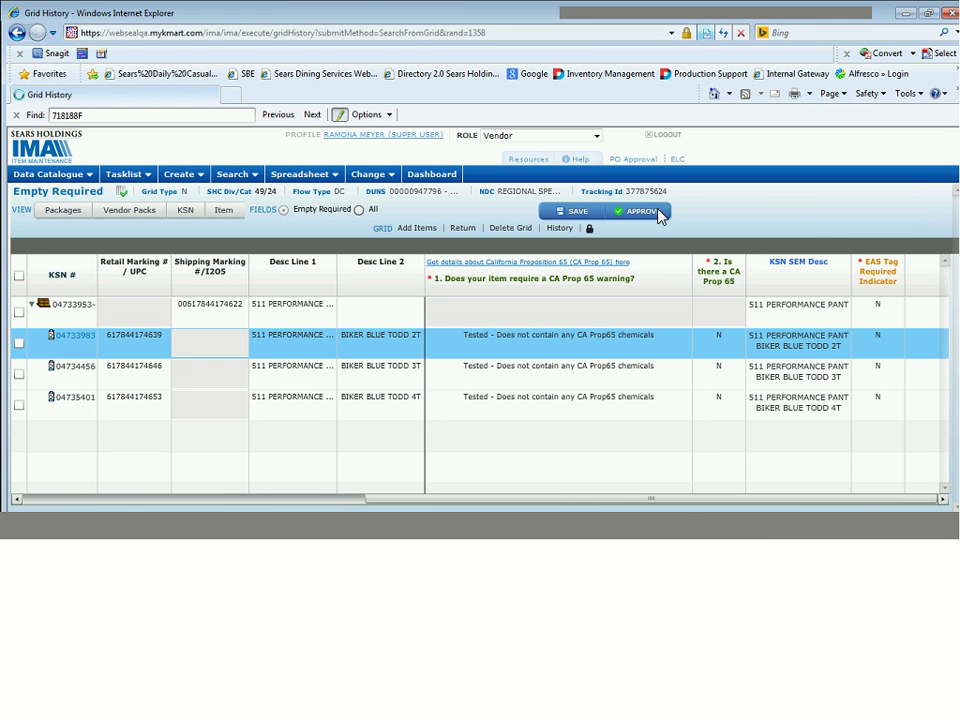
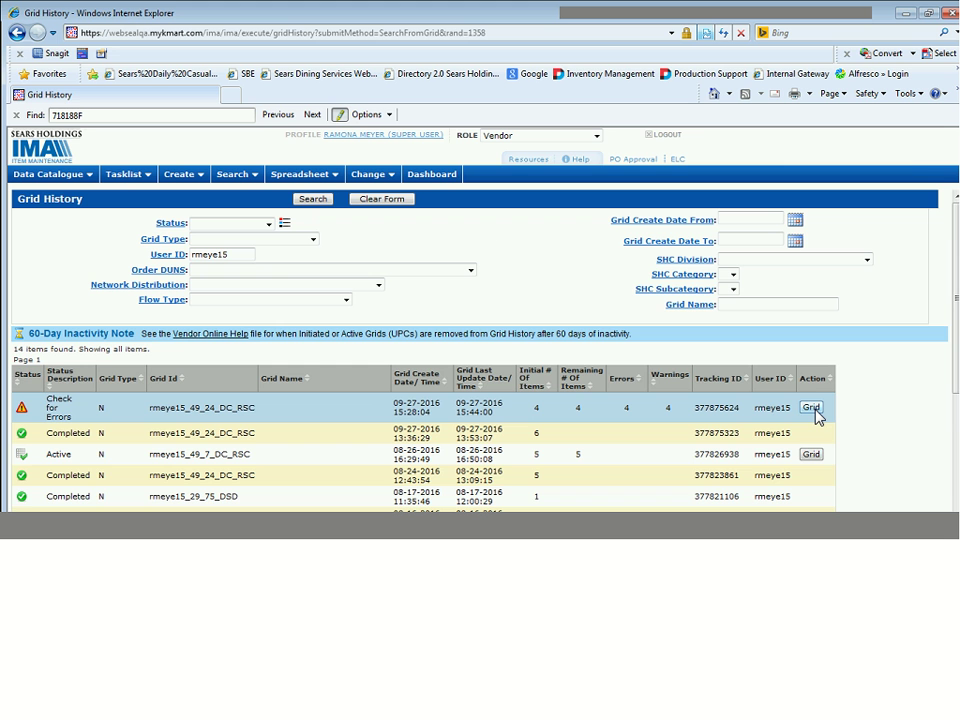
click(816, 411)
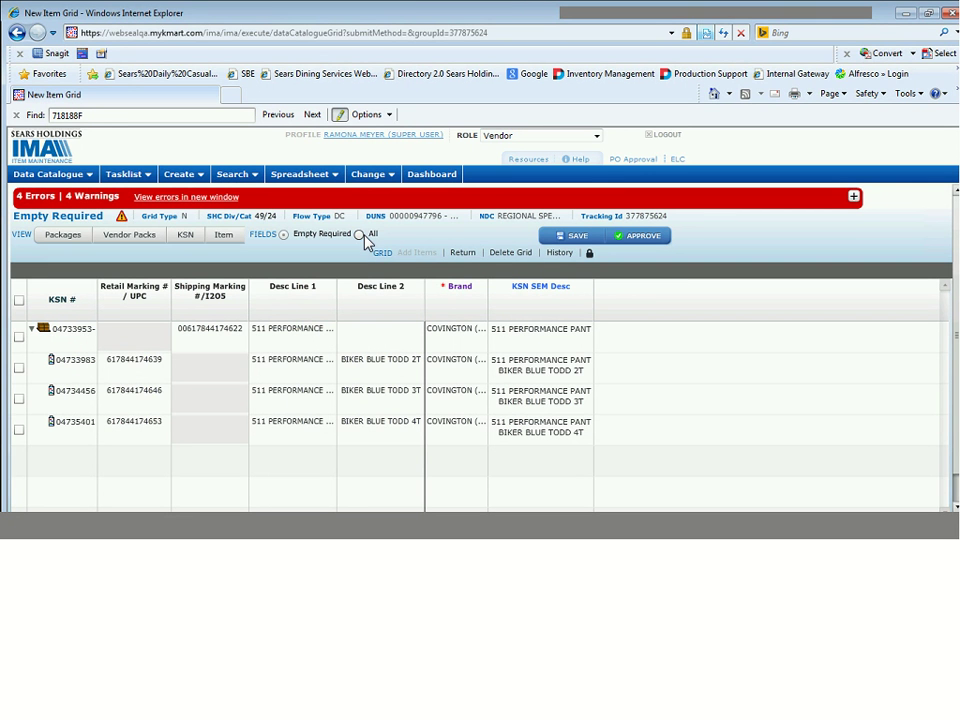
- Examine the grid's errors and warnings in their separate window, checking the fields, messages and packages concerned
click(226, 204)
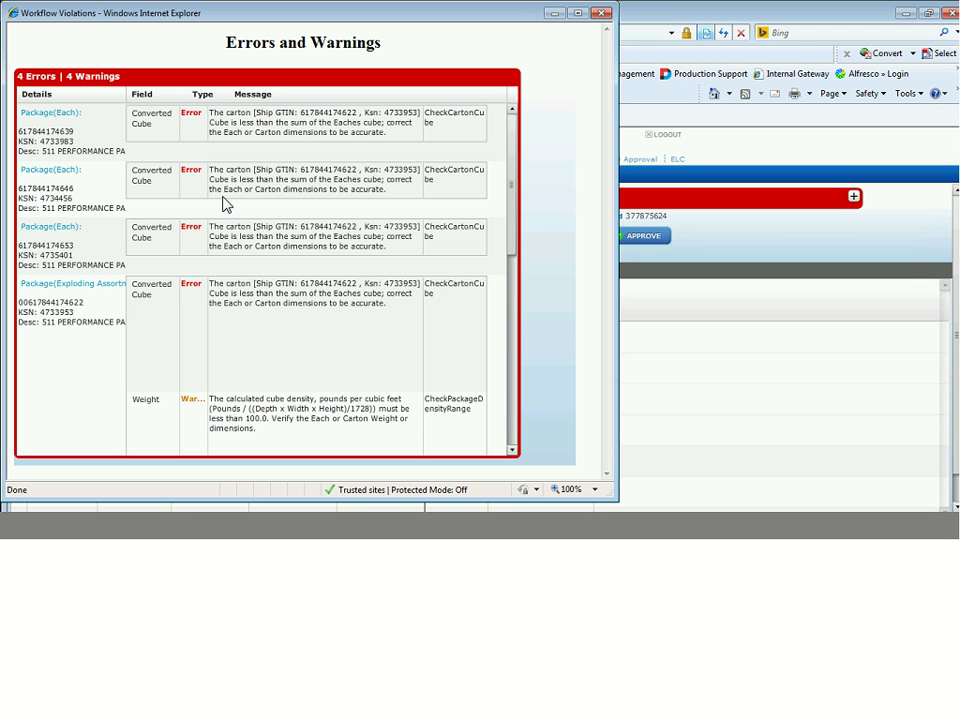
click(151, 115)
click(155, 182)
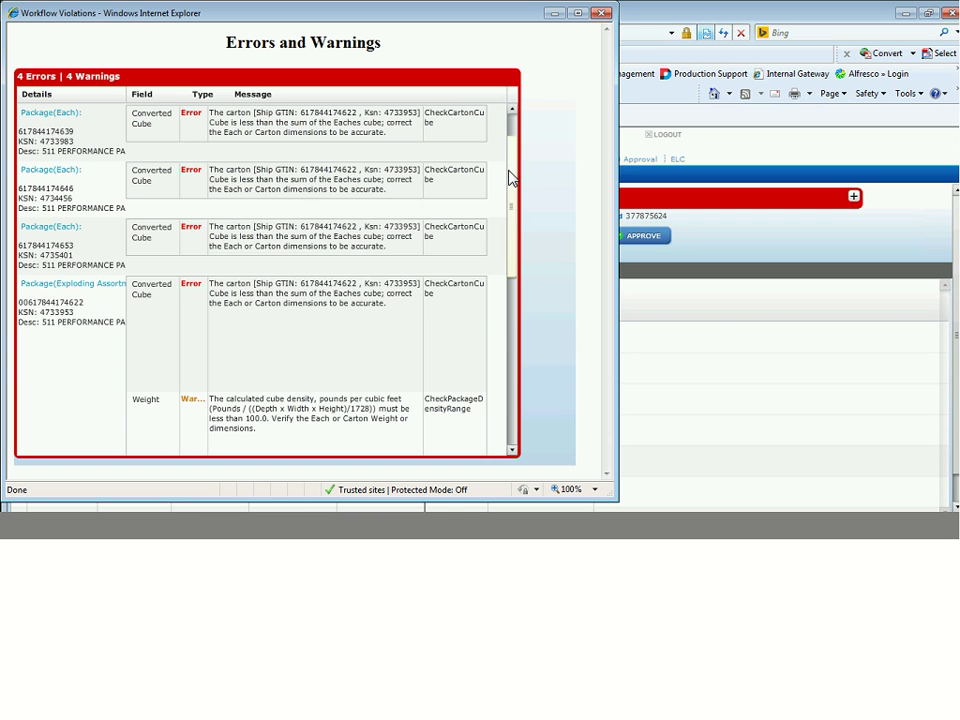
drag(509, 178, 530, 294)
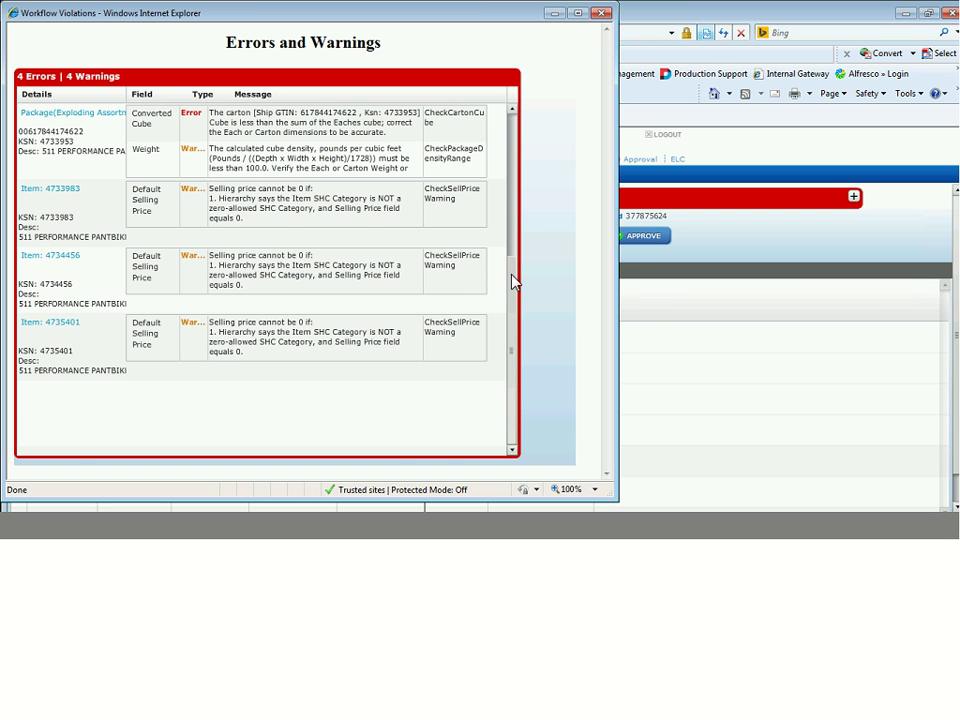
scroll(513, 254, up, 3)
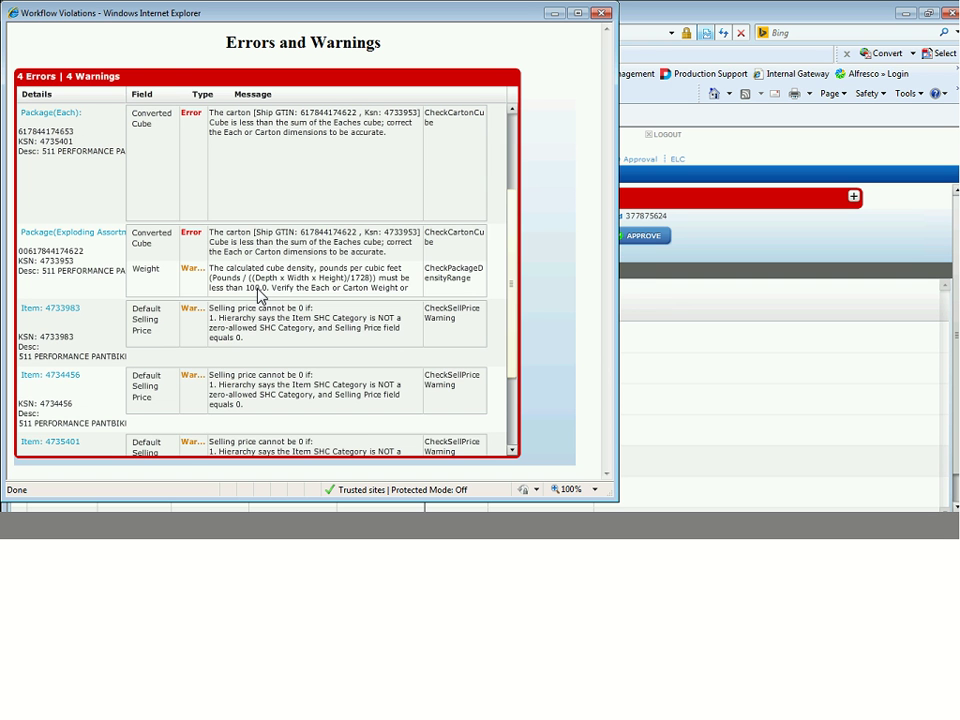
scroll(240, 310, up, 3)
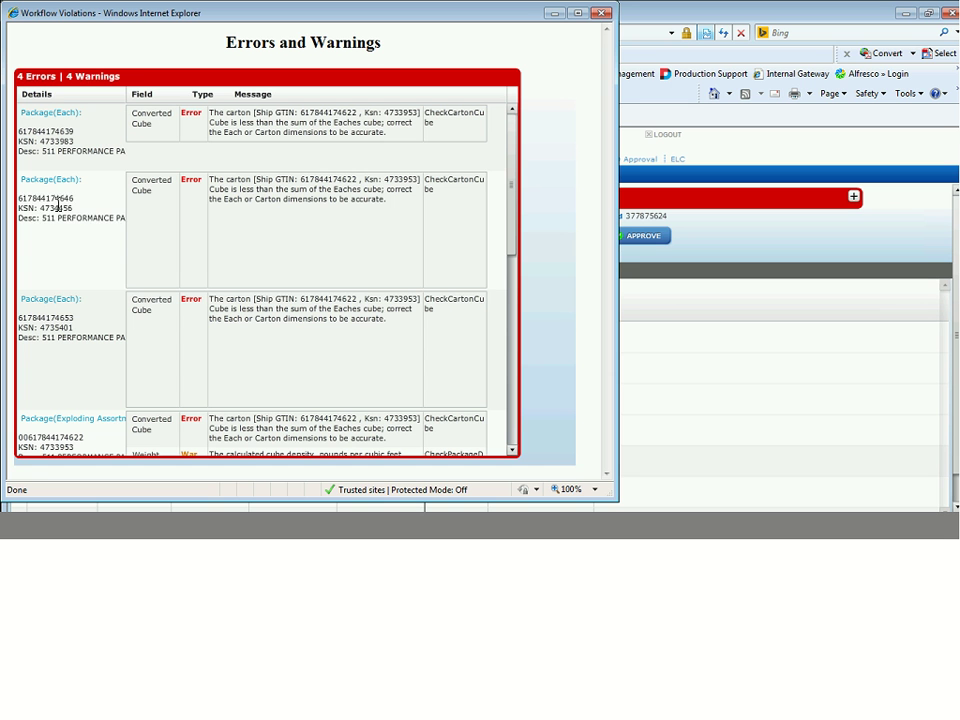
double_click(51, 209)
drag(40, 208, 64, 208)
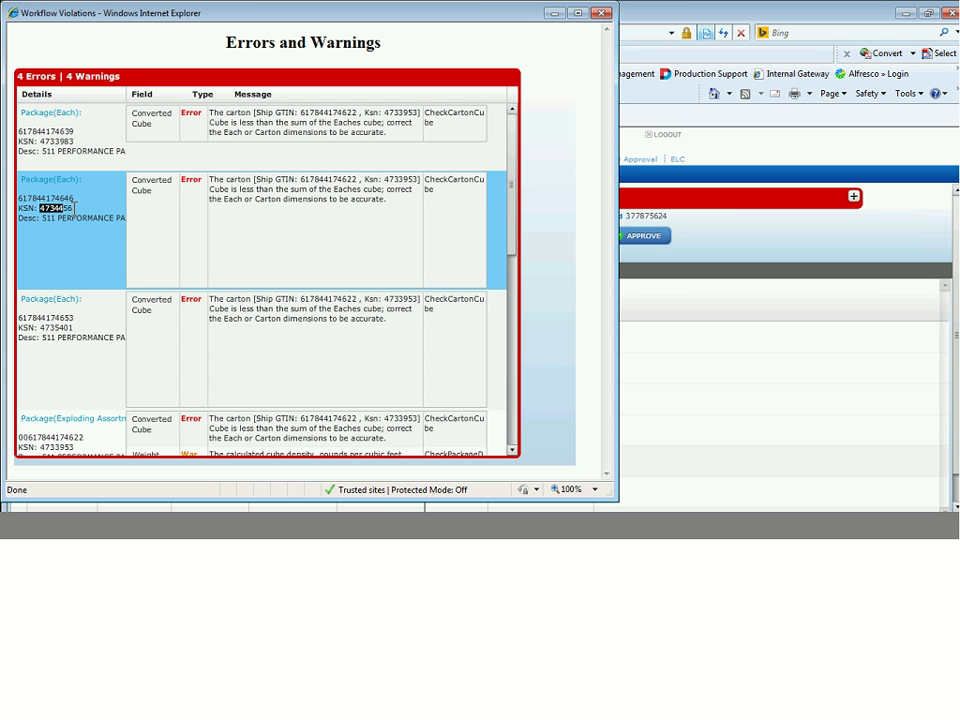
click(48, 141)
mouse_move(65, 143)
mouse_down()
mouse_move(48, 142)
mouse_move(76, 131)
mouse_up()
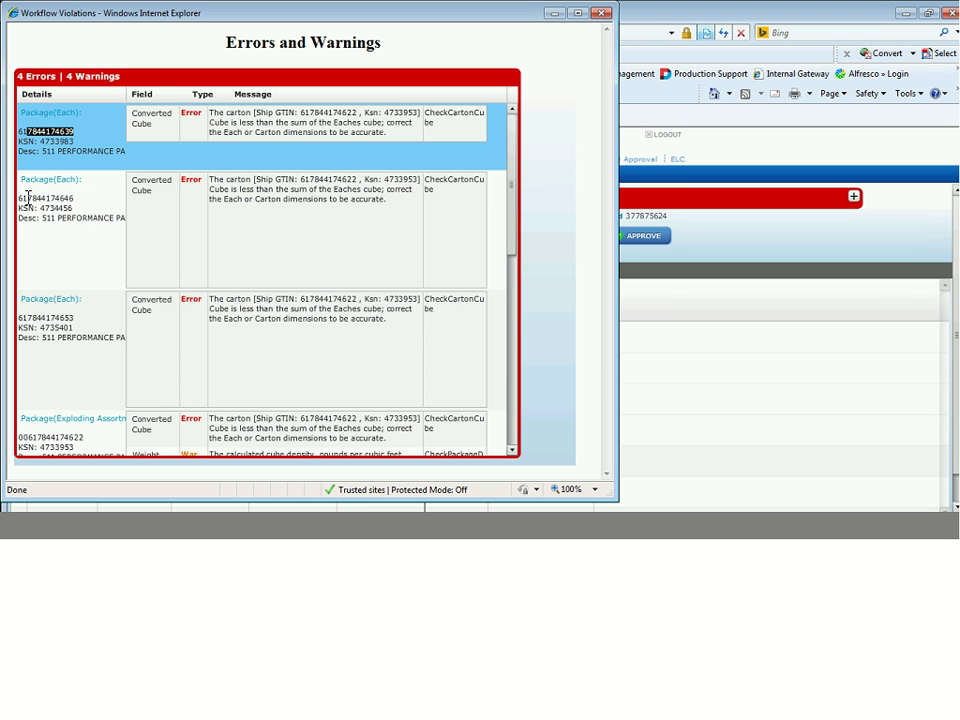
drag(27, 198, 57, 197)
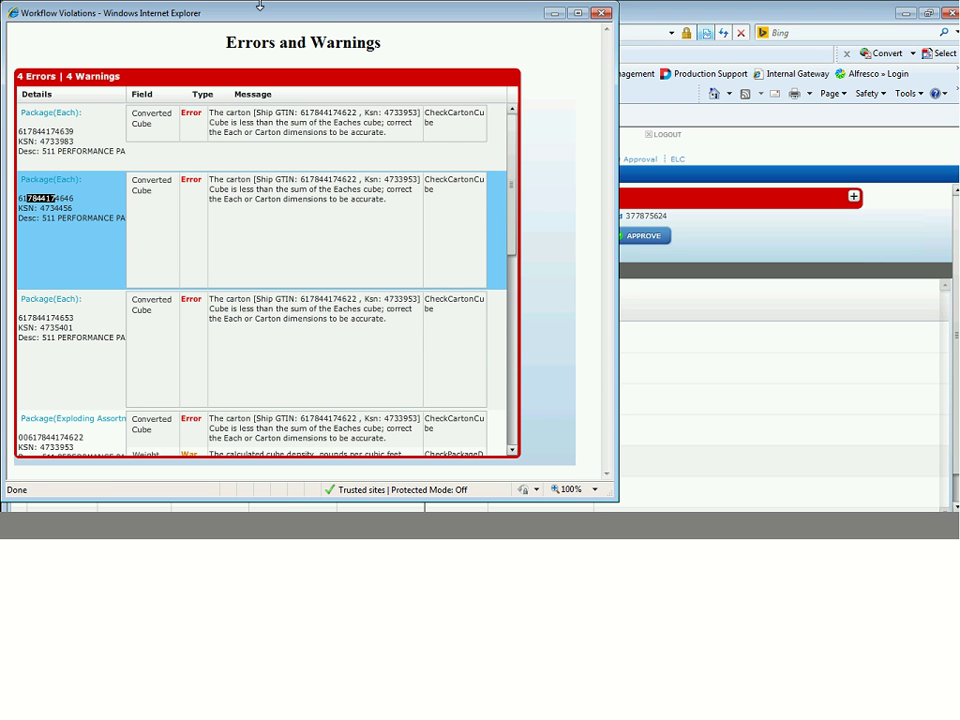
click(601, 14)
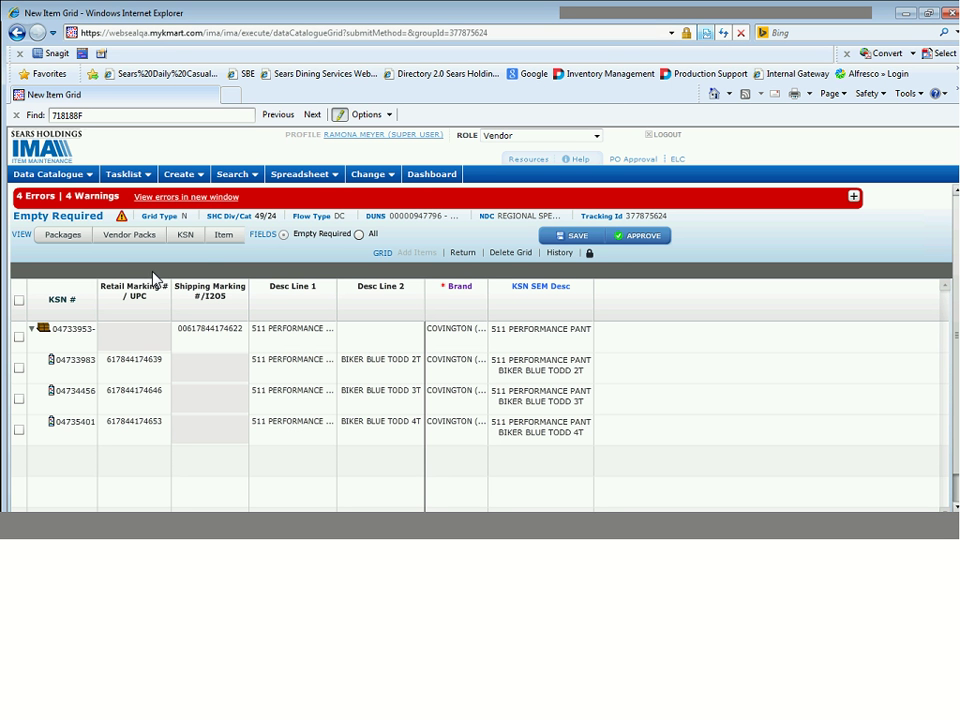
- Show all fields of the grid and look through the columns for the package dimensions
click(359, 235)
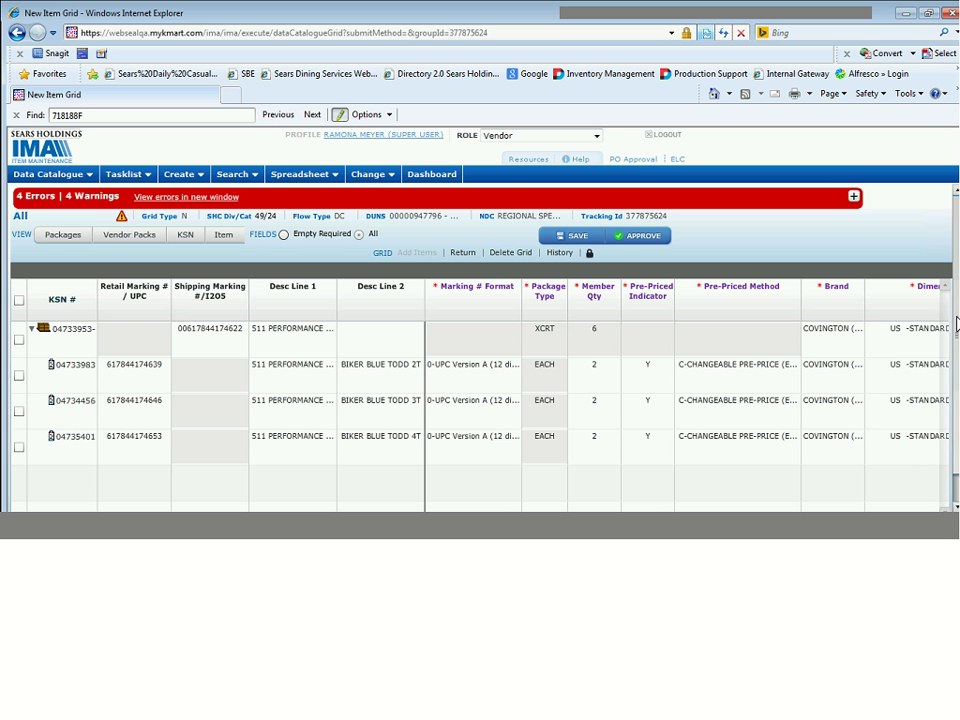
drag(957, 325, 957, 370)
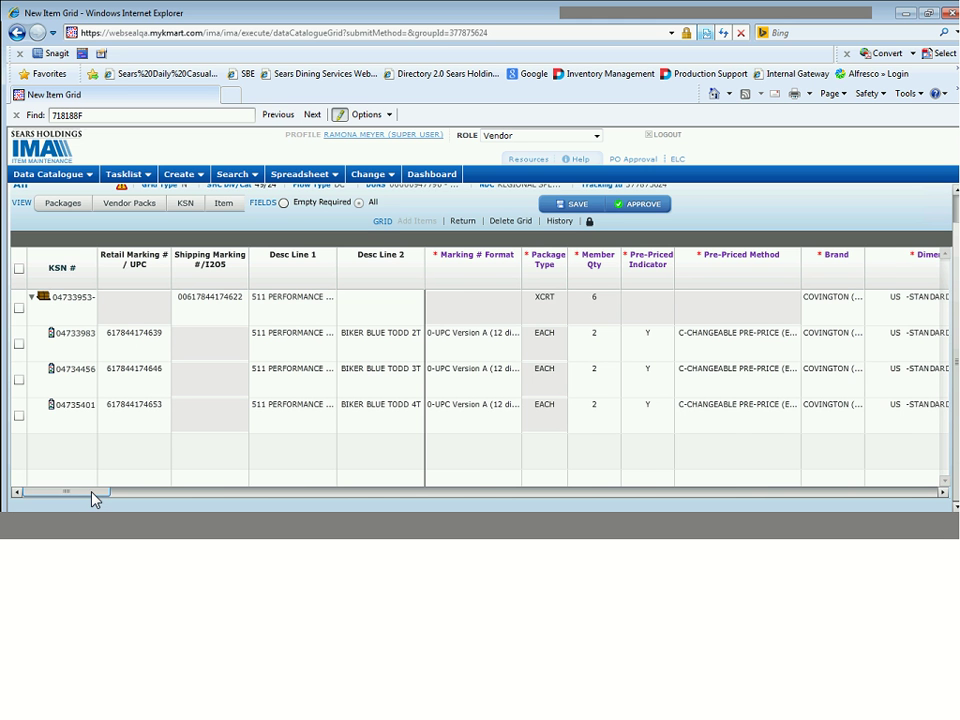
drag(92, 498, 454, 495)
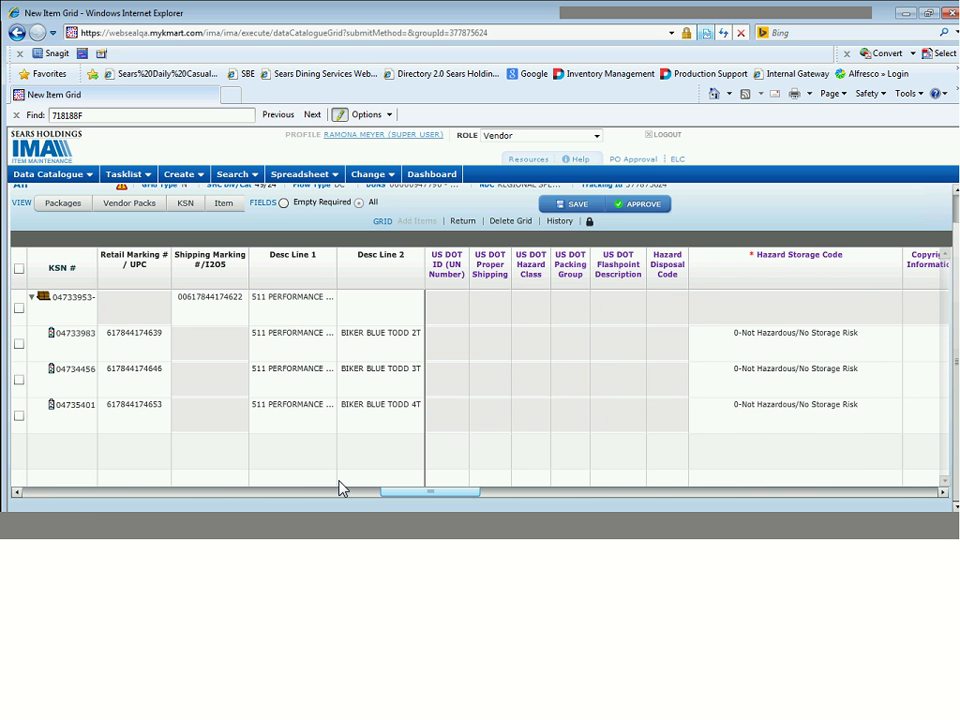
mouse_move(261, 470)
mouse_down()
mouse_move(317, 481)
mouse_move(276, 469)
mouse_up()
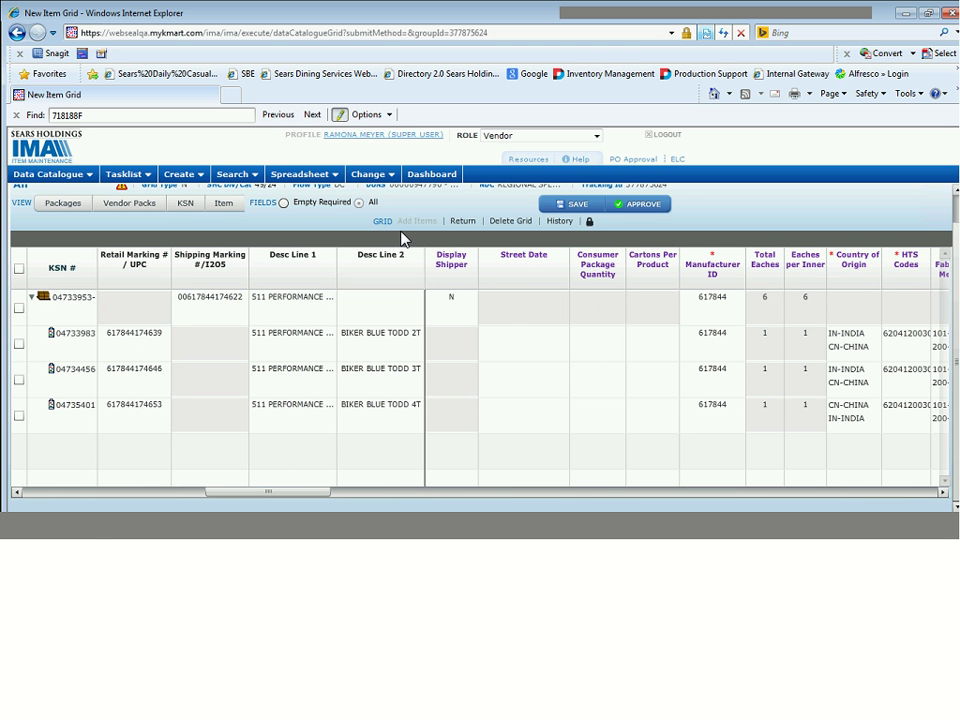
- Switch to the Packages view and set the Height of the 511 PERFORMANCE carton row to 6
click(63, 203)
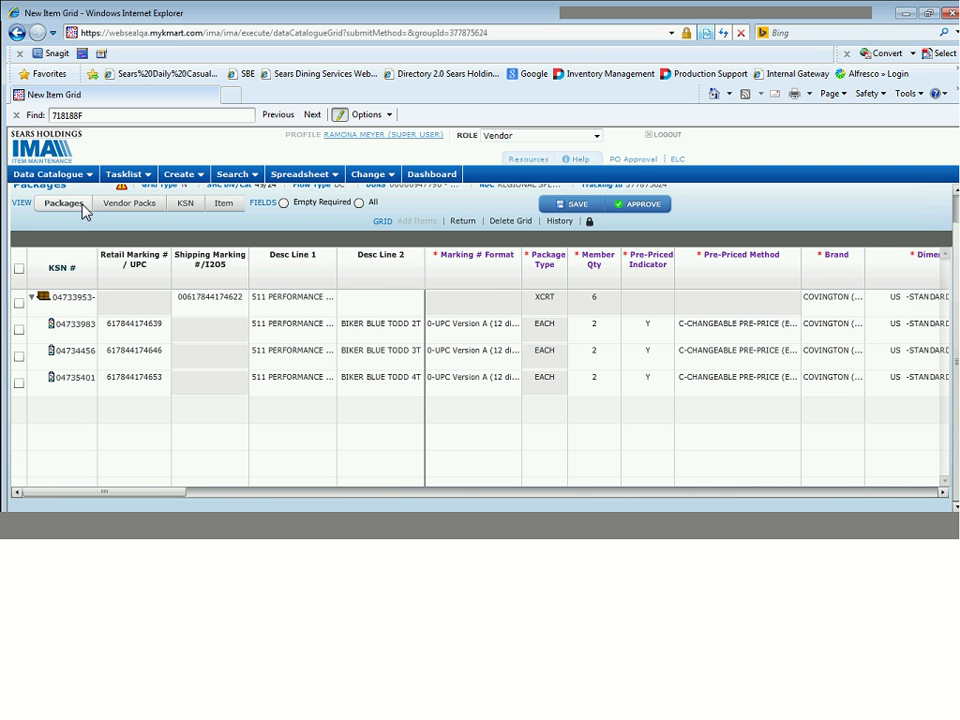
click(392, 384)
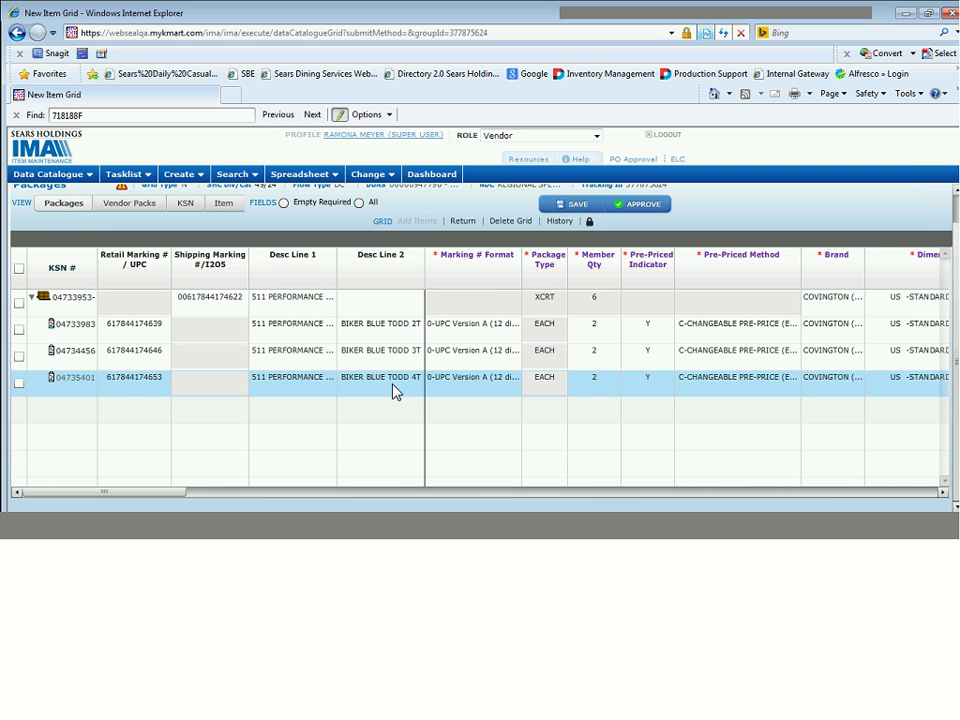
drag(173, 492, 180, 494)
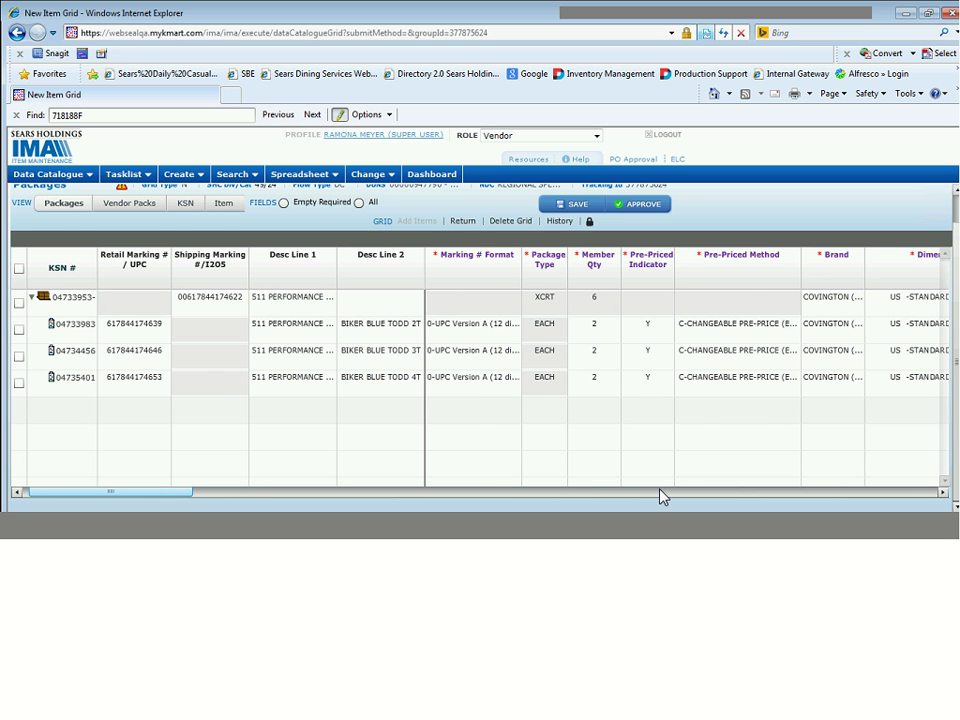
click(942, 493)
click(942, 493)
click(942, 493)
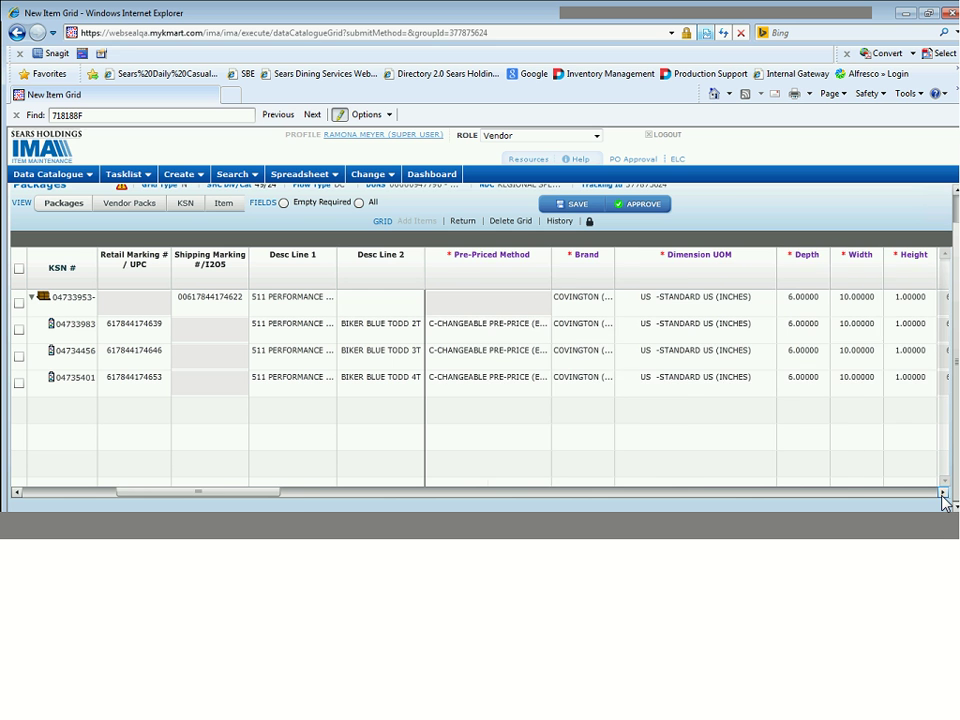
click(942, 493)
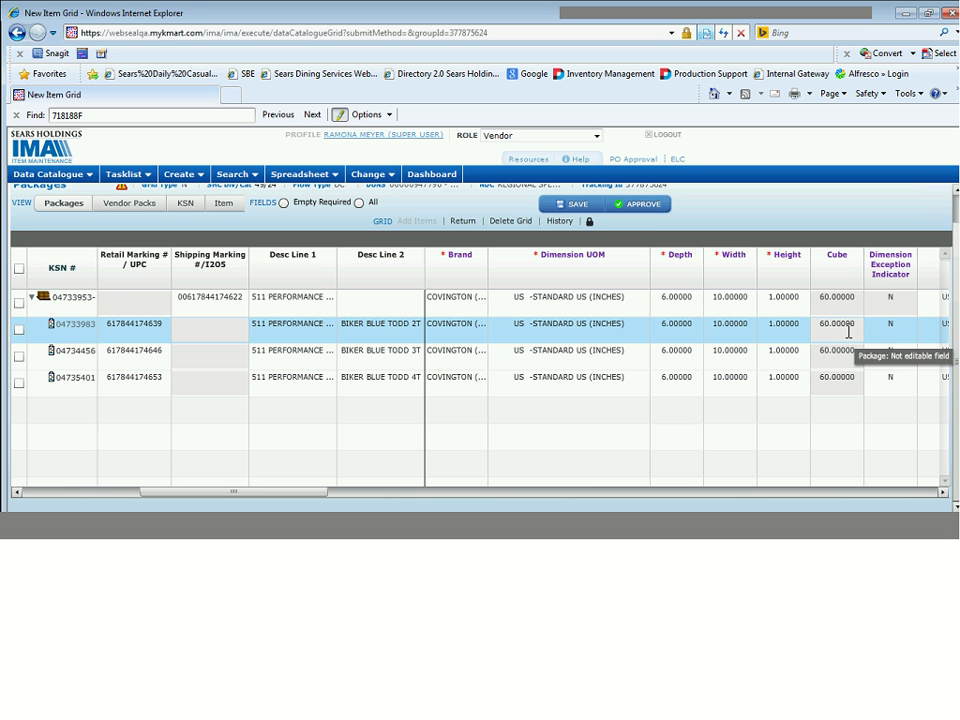
click(792, 300)
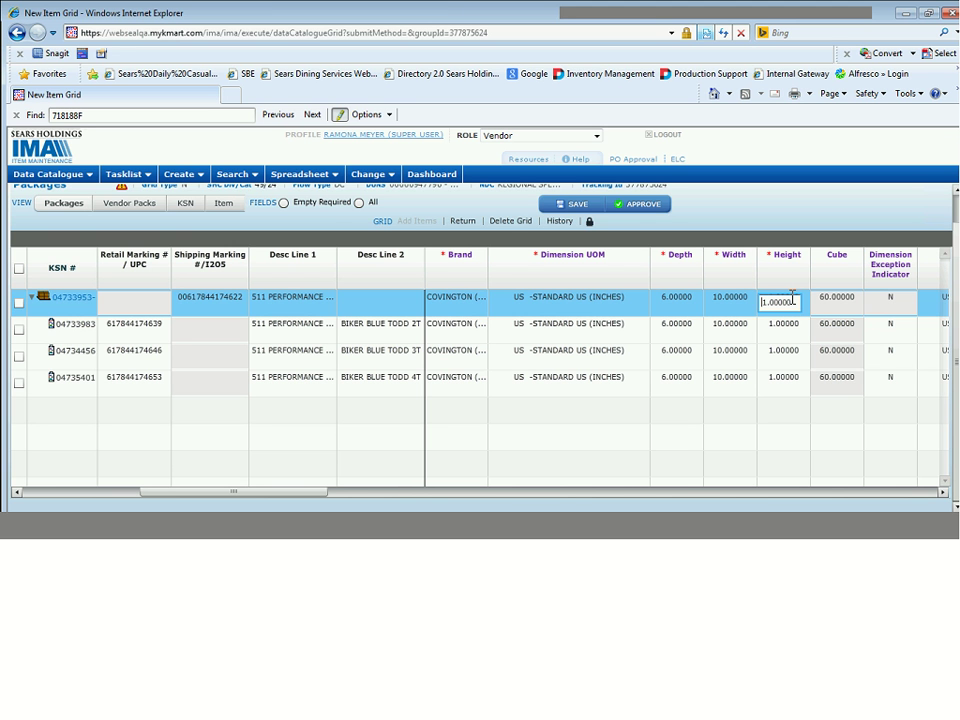
key(Home)
key(Delete)
text(6)
click(852, 258)
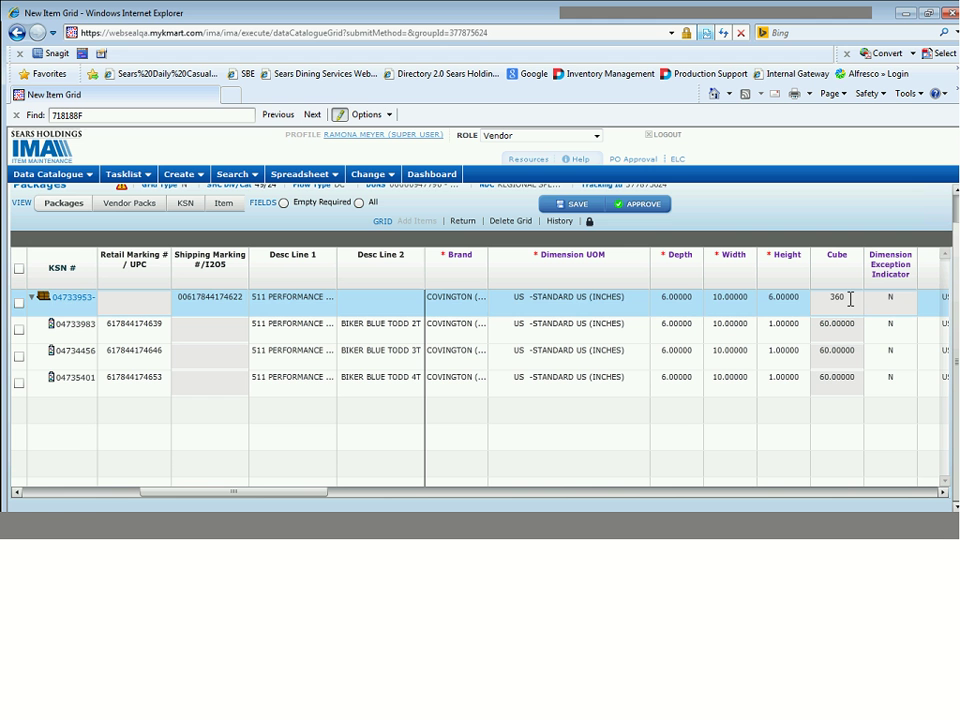
- Approve the corrected grid and refresh the Grid History list
click(659, 205)
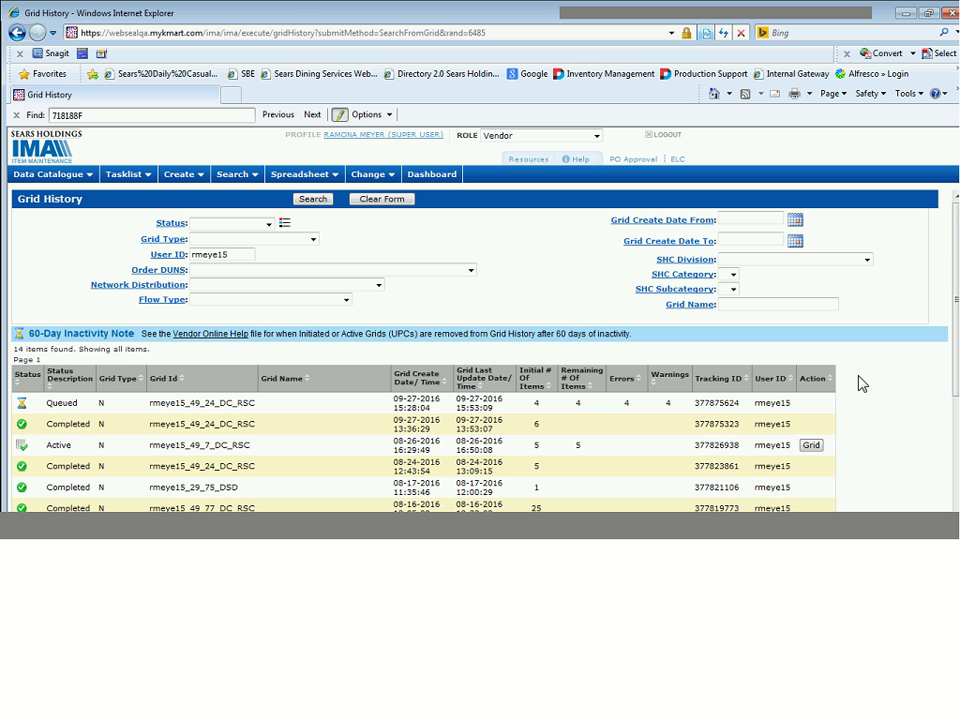
key(F5)
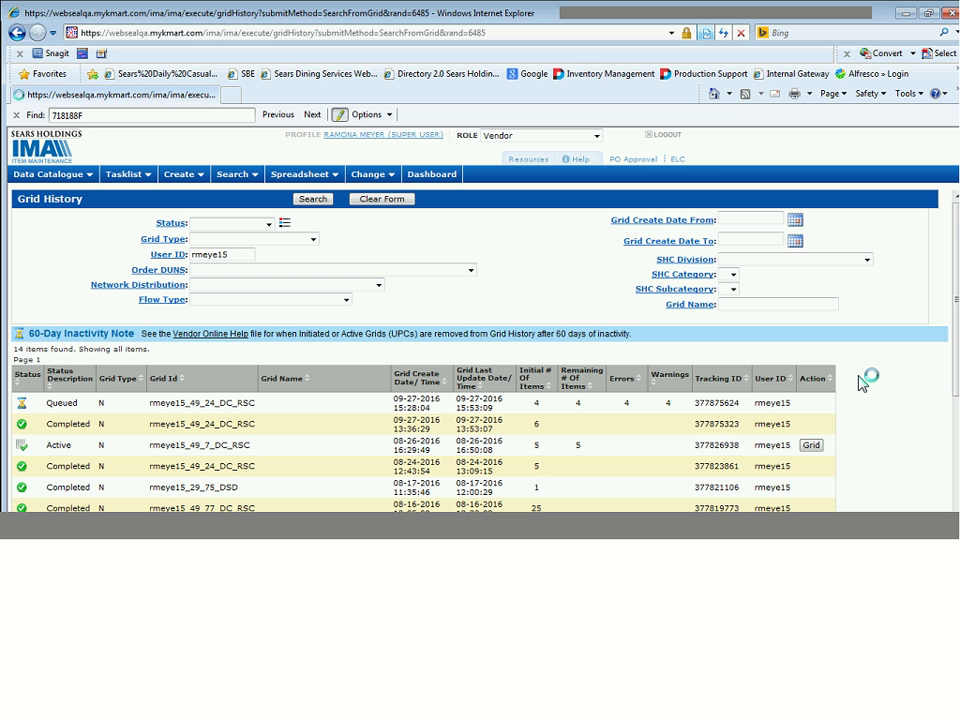